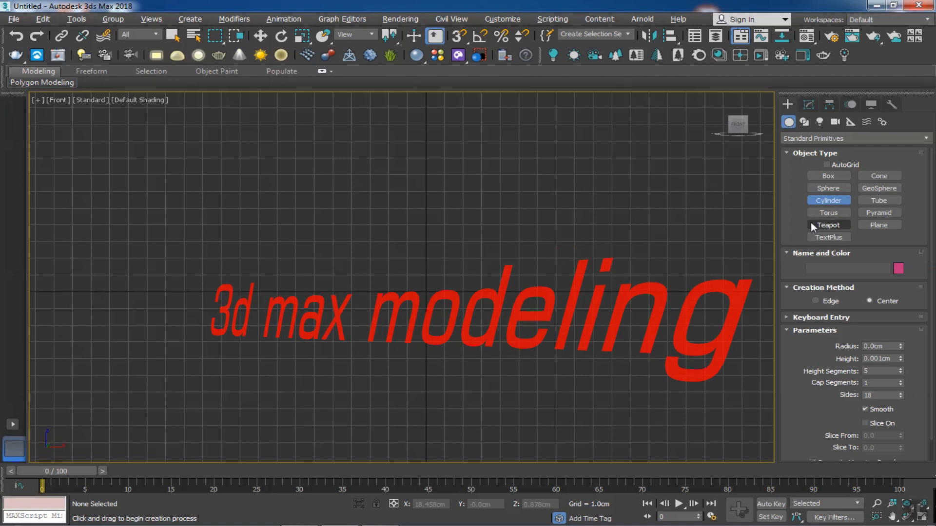
# - Create a flat cylinder about 6 cm in radius and 0.35 cm thick at the front view's origin and raise it about 6.4 cm
pyautogui.moveTo(425, 292); pyautogui.dragTo(510, 230)
pyautogui.rightClick(504, 241)
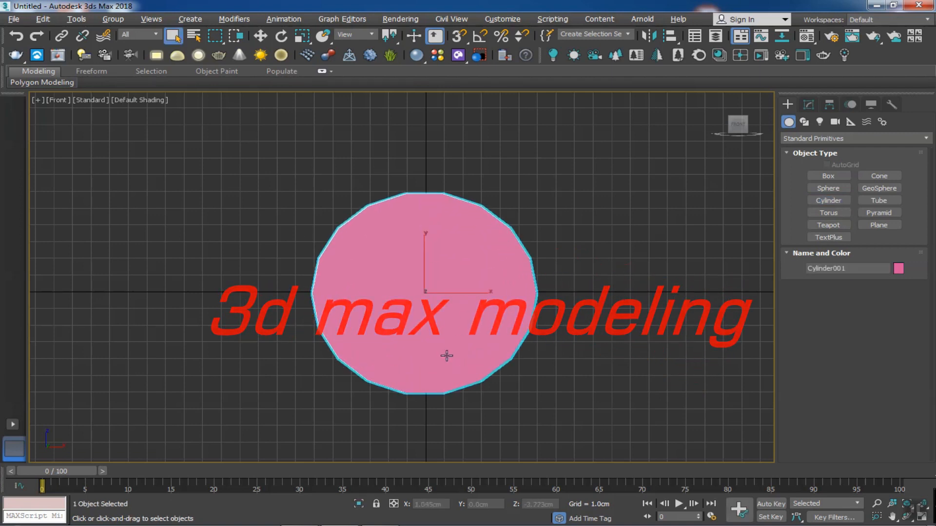
pyautogui.keyDown('alt'); pyautogui.moveTo(446, 356); pyautogui.dragTo(482, 369, button='middle'); pyautogui.keyUp('alt')
pyautogui.rightClick(483, 369)
pyautogui.click(440, 233)
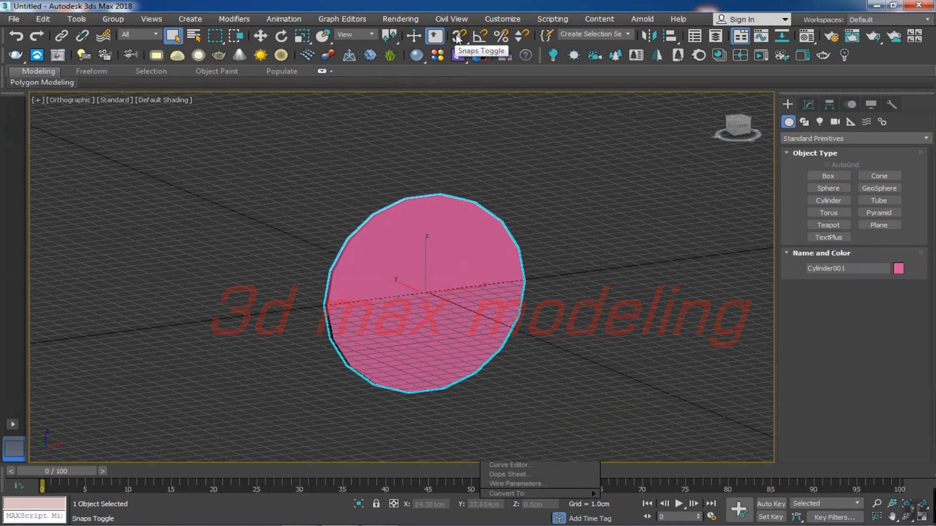
pyautogui.click(260, 36)
pyautogui.moveTo(426, 255); pyautogui.dragTo(434, 153)
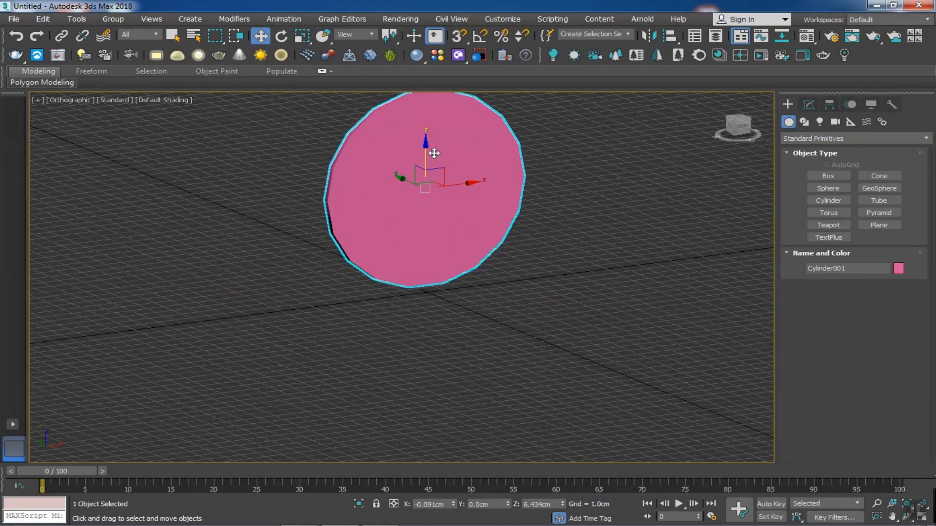
# - Display edged faces and set the cylinder to 1 height segment and 51 sides
pyautogui.press('F4')
pyautogui.press('F4')
pyautogui.press('F4')
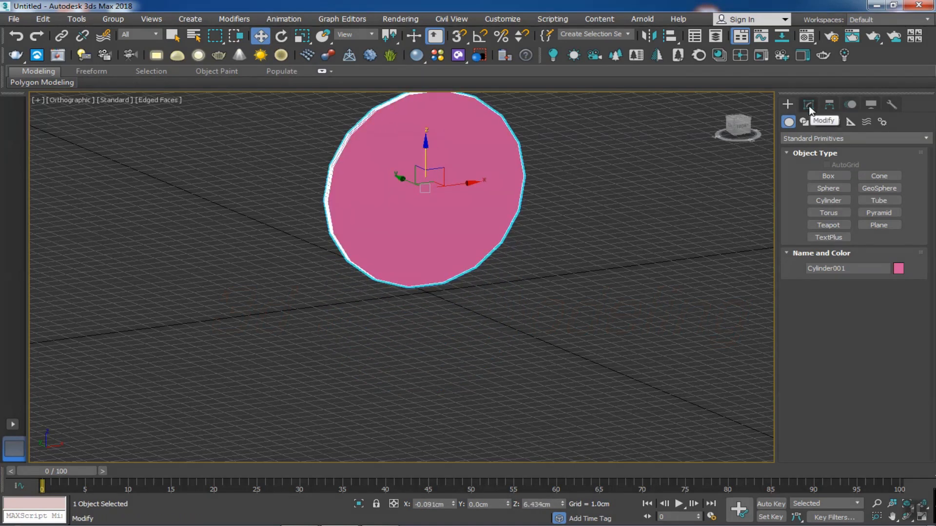
pyautogui.click(809, 106)
pyautogui.rightClick(900, 303)
pyautogui.moveTo(602, 333); pyautogui.dragTo(640, 358, button='middle')
pyautogui.scroll(4, 640, 358)
pyautogui.moveTo(900, 326); pyautogui.dragTo(899, 308)
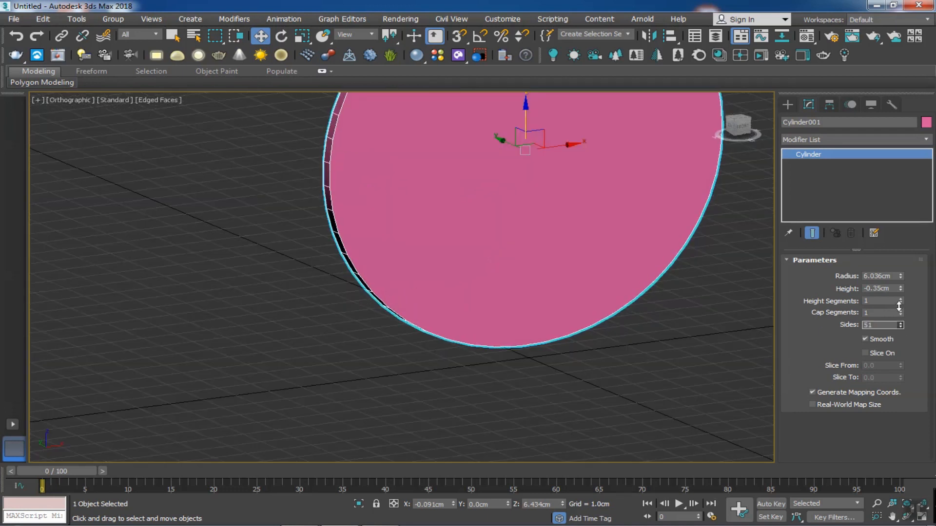
pyautogui.scroll(-5, 649, 426)
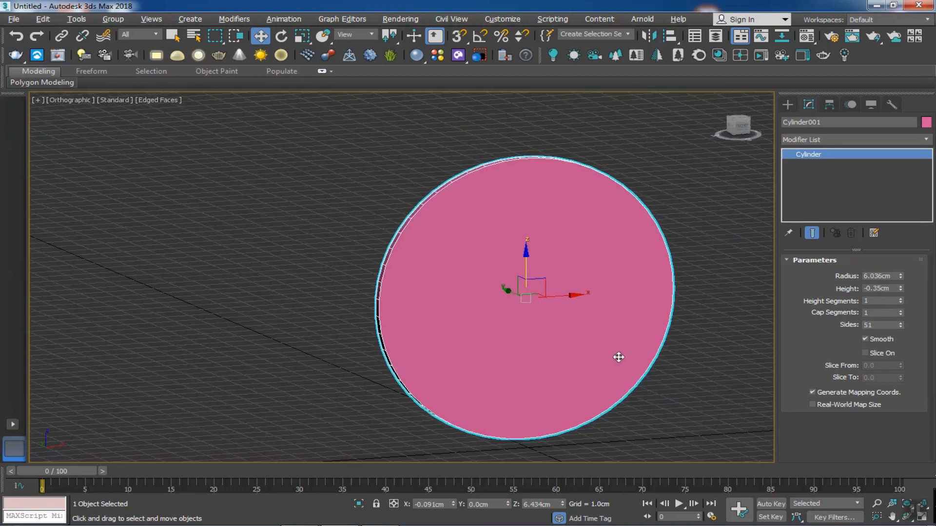
# - Set the cylinder's radius to 15 cm and its height to 2 cm
pyautogui.moveTo(901, 278); pyautogui.dragTo(901, 273)
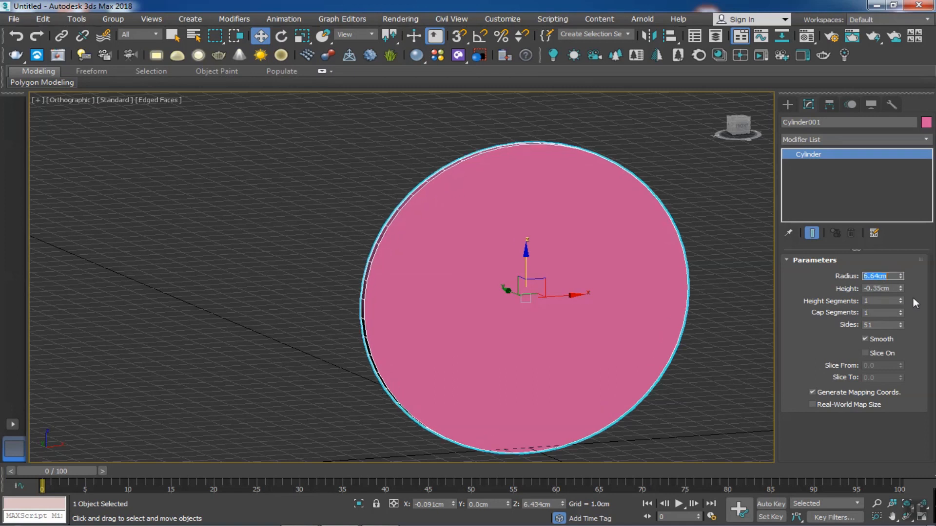
pyautogui.press('Return')
pyautogui.moveTo(587, 317); pyautogui.dragTo(511, 278, button='middle')
pyautogui.scroll(-3, 512, 280)
pyautogui.click(877, 287)
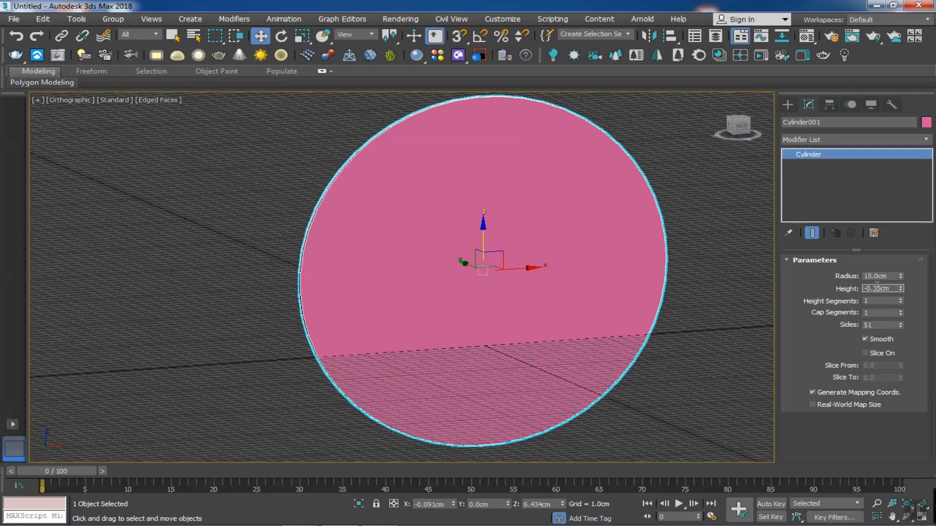
pyautogui.press('Return')
# - Raise the disc to about 15.4 cm on Z, and show it from the front in a perspective view
pyautogui.keyDown('alt'); pyautogui.moveTo(526, 320); pyautogui.dragTo(652, 174, button='middle'); pyautogui.keyUp('alt')
pyautogui.press('f')
pyautogui.moveTo(408, 222); pyautogui.dragTo(410, 106)
pyautogui.scroll(-2, 405, 243)
pyautogui.moveTo(397, 348)
pyautogui.keyDown('alt'); pyautogui.mouseDown(button='middle')
pyautogui.moveTo(453, 365)
pyautogui.moveTo(434, 356)
pyautogui.mouseUp(button='middle'); pyautogui.keyUp('alt')
pyautogui.moveTo(434, 356)
pyautogui.mouseDown(button='middle')
pyautogui.moveTo(418, 408)
pyautogui.moveTo(411, 380)
pyautogui.moveTo(413, 388)
pyautogui.mouseUp(button='middle')
pyautogui.press('p')
pyautogui.scroll(-5, 418, 408)
pyautogui.press('F4')
pyautogui.moveTo(395, 354)
pyautogui.keyDown('alt'); pyautogui.mouseDown(button='middle')
pyautogui.moveTo(467, 376)
pyautogui.moveTo(538, 350)
pyautogui.moveTo(709, 160)
pyautogui.mouseUp(button='middle'); pyautogui.keyUp('alt')
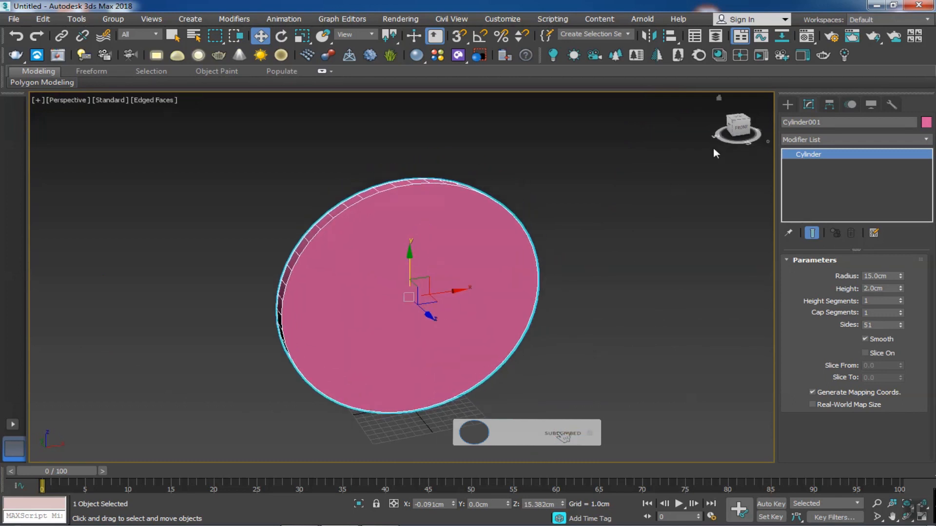
pyautogui.click(740, 128)
pyautogui.moveTo(587, 277); pyautogui.dragTo(699, 187, button='middle')
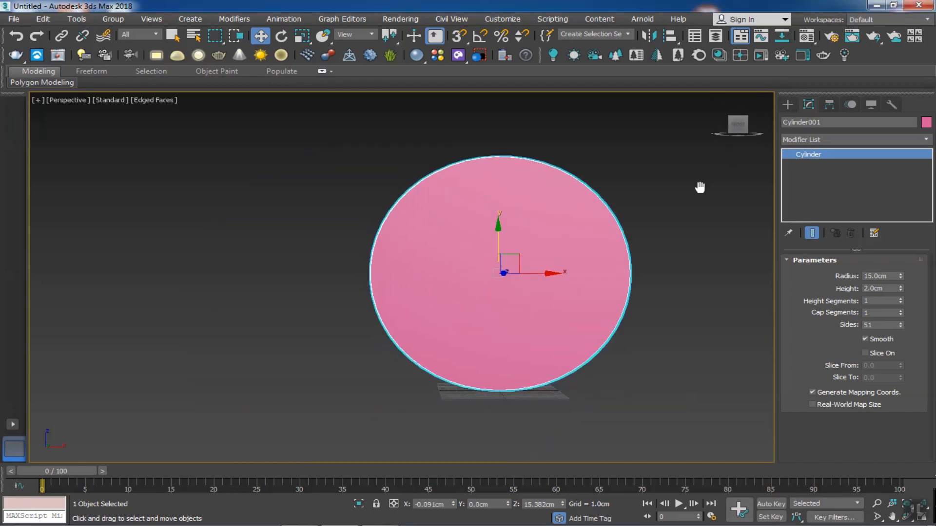
# - With AutoGrid on, draw a narrow box about 3.9 cm long and 1.3 cm wide on the disc's front face near its upper edge
pyautogui.click(788, 104)
pyautogui.click(828, 175)
pyautogui.scroll(4, 482, 222)
pyautogui.moveTo(503, 189)
pyautogui.mouseDown()
pyautogui.moveTo(485, 198)
pyautogui.moveTo(476, 303)
pyautogui.mouseUp()
pyautogui.click(468, 301)
pyautogui.press('w')
pyautogui.scroll(-4, 468, 312)
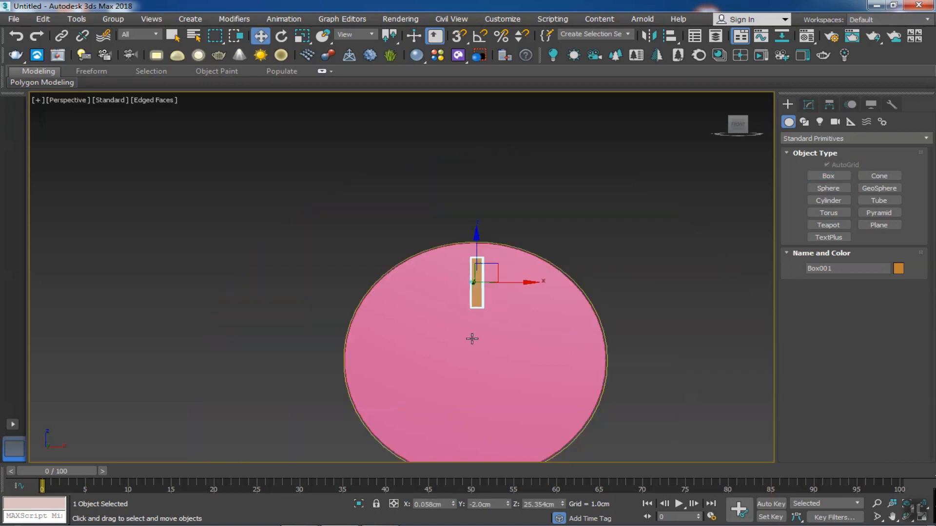
# - Set the box's length to 1 cm, width to 0.5 cm and height to 0.2 cm
pyautogui.keyDown('alt'); pyautogui.moveTo(469, 327); pyautogui.dragTo(509, 331, button='middle'); pyautogui.keyUp('alt')
pyautogui.scroll(4, 475, 299)
pyautogui.keyDown('alt'); pyautogui.moveTo(465, 295); pyautogui.dragTo(493, 298, button='middle'); pyautogui.keyUp('alt')
pyautogui.click(808, 105)
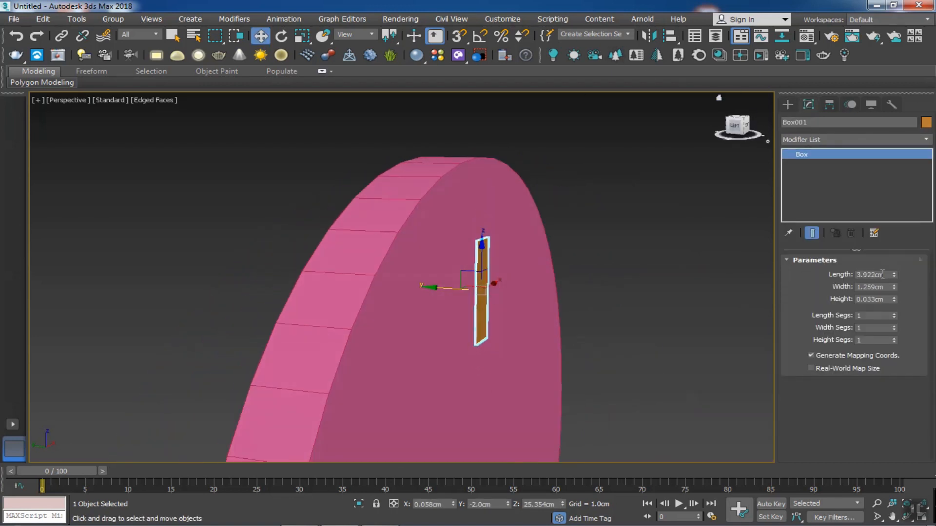
pyautogui.press('Return')
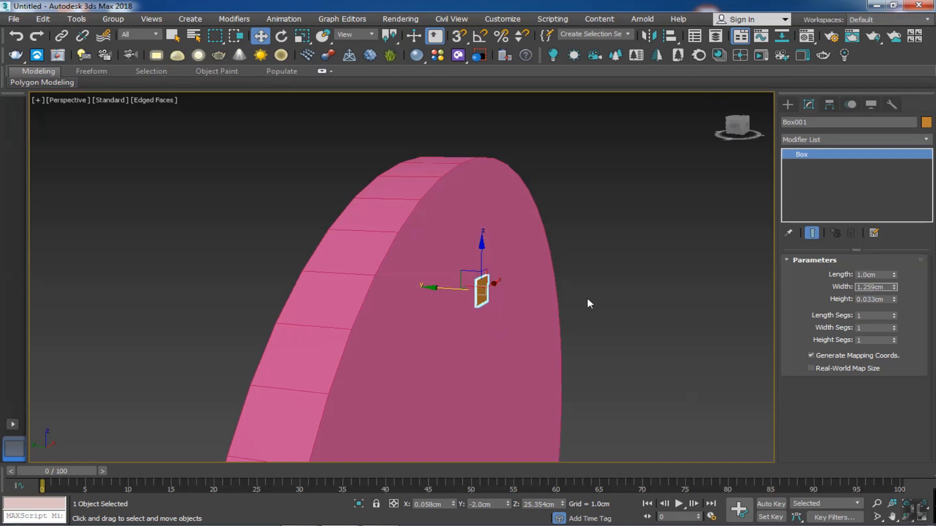
pyautogui.keyDown('alt'); pyautogui.moveTo(591, 303); pyautogui.dragTo(519, 298, button='middle'); pyautogui.keyUp('alt')
pyautogui.moveTo(894, 287); pyautogui.dragTo(895, 273)
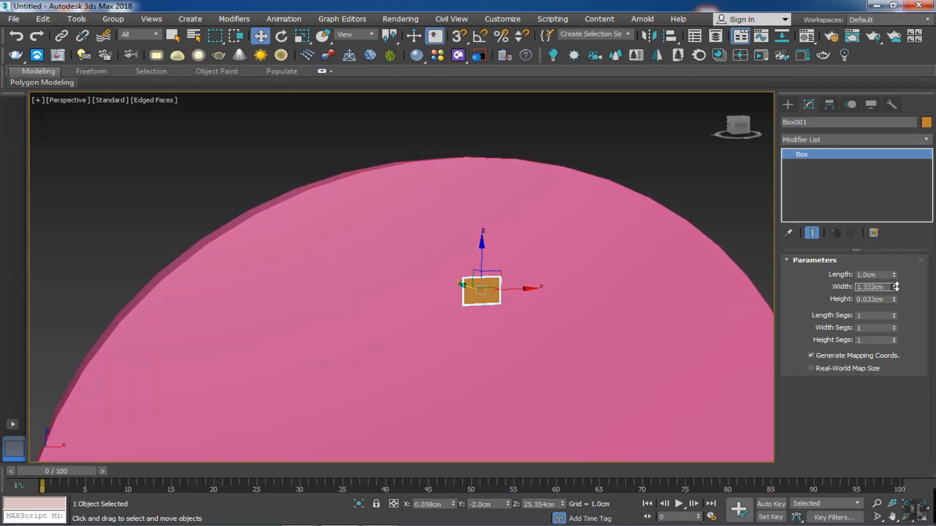
pyautogui.write('.5')
pyautogui.press('Return')
pyautogui.keyDown('alt'); pyautogui.moveTo(625, 307); pyautogui.dragTo(574, 307, button='middle'); pyautogui.keyUp('alt')
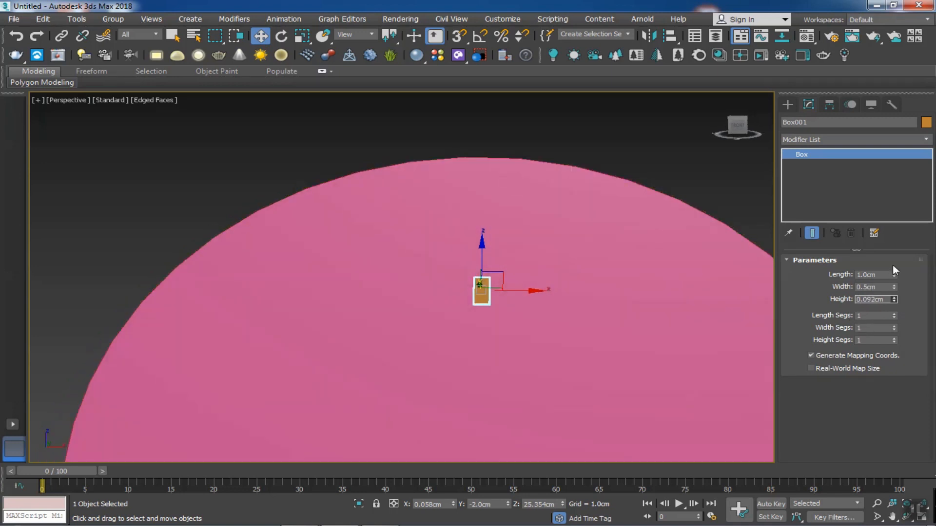
pyautogui.keyDown('alt'); pyautogui.moveTo(532, 306); pyautogui.dragTo(790, 285, button='middle'); pyautogui.keyUp('alt')
pyautogui.moveTo(895, 301); pyautogui.dragTo(876, 245)
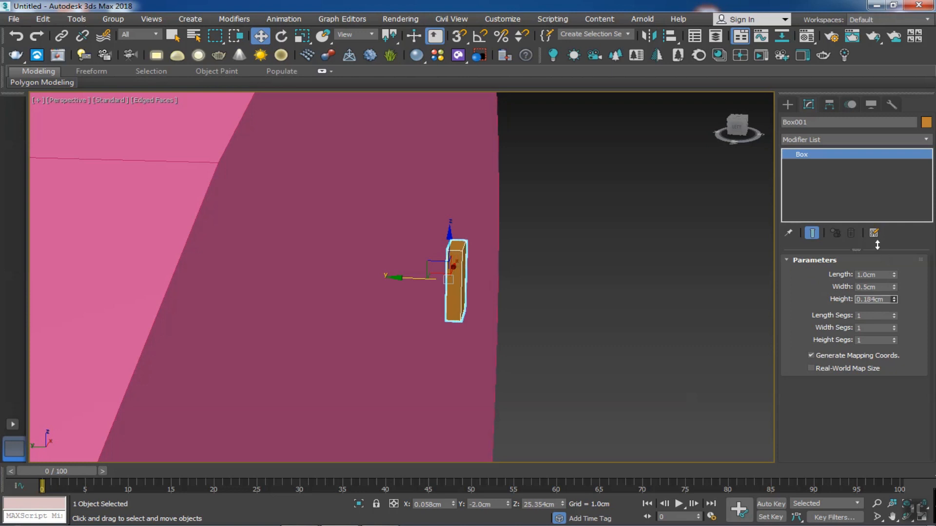
pyautogui.press('Return')
# - Align the box to the disc, matching its Y maximum to the disc's minimum and its Z maximum to the disc's maximum
pyautogui.keyDown('alt'); pyautogui.moveTo(702, 307); pyautogui.dragTo(469, 339, button='middle'); pyautogui.keyUp('alt')
pyautogui.scroll(-5, 572, 337)
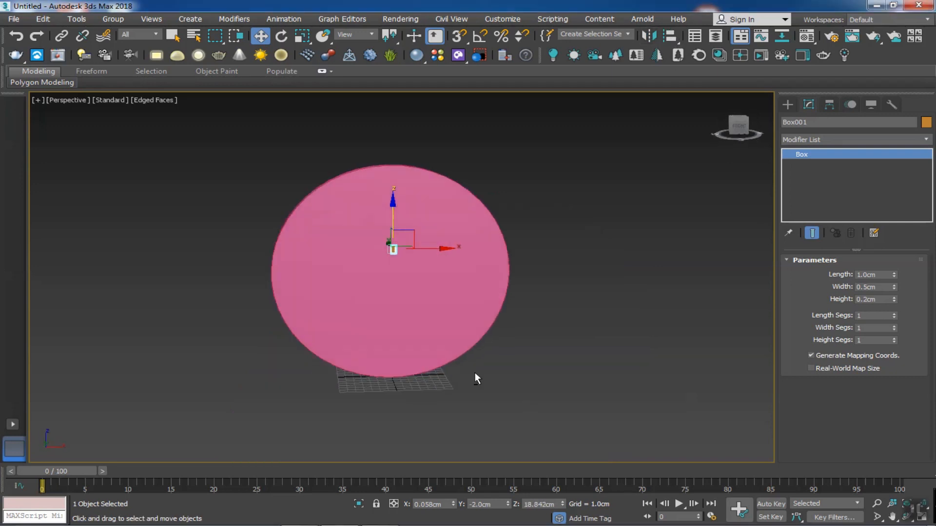
pyautogui.scroll(3, 474, 372)
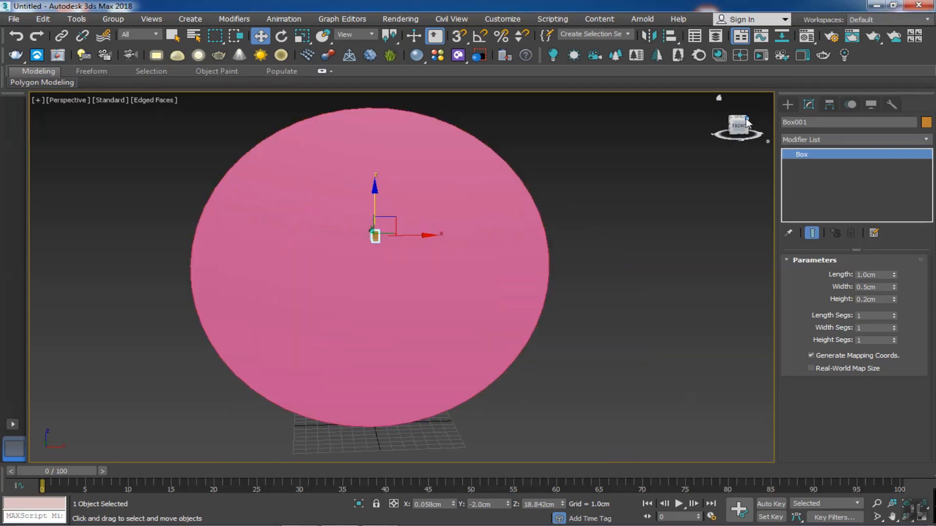
pyautogui.click(741, 122)
pyautogui.moveTo(566, 230); pyautogui.dragTo(622, 278, button='middle')
pyautogui.scroll(3, 604, 276)
pyautogui.scroll(-4, 469, 259)
pyautogui.keyDown('alt'); pyautogui.moveTo(469, 259); pyautogui.dragTo(515, 328, button='middle'); pyautogui.keyUp('alt')
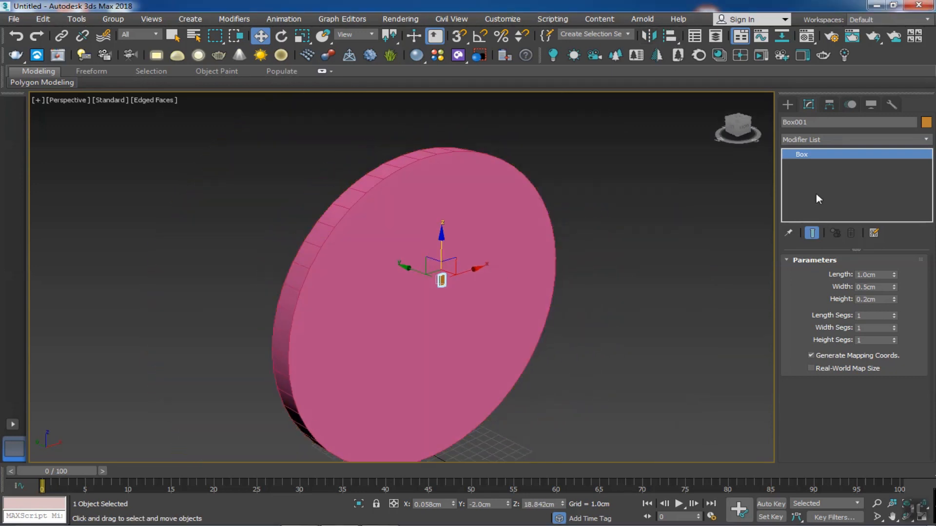
pyautogui.click(670, 36)
pyautogui.click(491, 184)
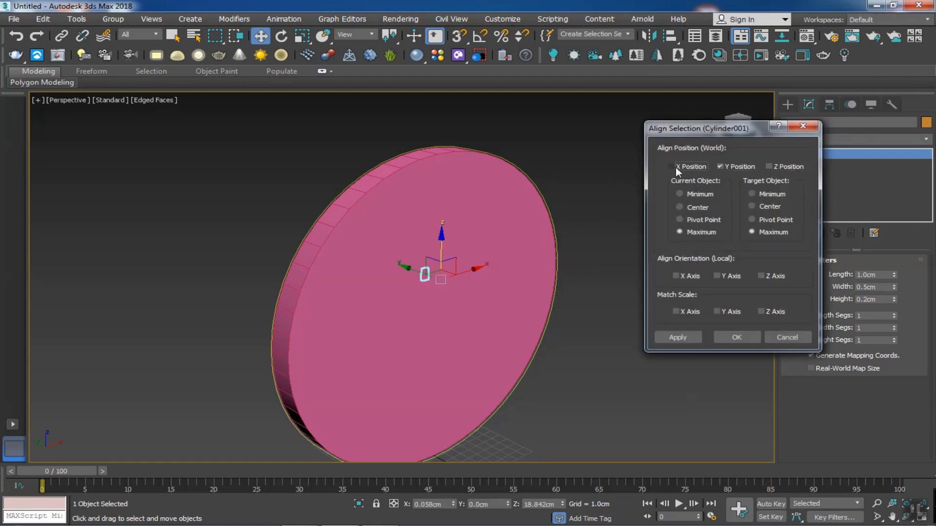
pyautogui.click(754, 193)
pyautogui.click(684, 231)
pyautogui.click(682, 232)
pyautogui.click(736, 336)
# - Inspect the box's placement at the disc's upper edge from several angles and up close
pyautogui.keyDown('alt'); pyautogui.moveTo(613, 306); pyautogui.dragTo(595, 314, button='middle'); pyautogui.keyUp('alt')
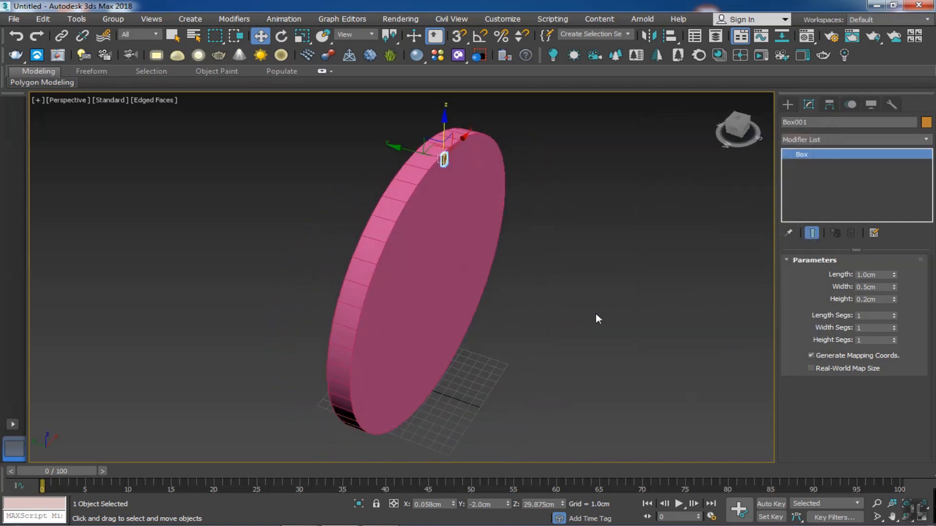
pyautogui.scroll(7, 461, 144)
pyautogui.scroll(-7, 461, 143)
pyautogui.keyDown('alt'); pyautogui.moveTo(489, 227); pyautogui.dragTo(466, 257, button='middle'); pyautogui.keyUp('alt')
pyautogui.click(740, 127)
pyautogui.scroll(-4, 471, 235)
pyautogui.scroll(7, 451, 197)
pyautogui.click(453, 175)
pyautogui.click(486, 209)
pyautogui.click(463, 170)
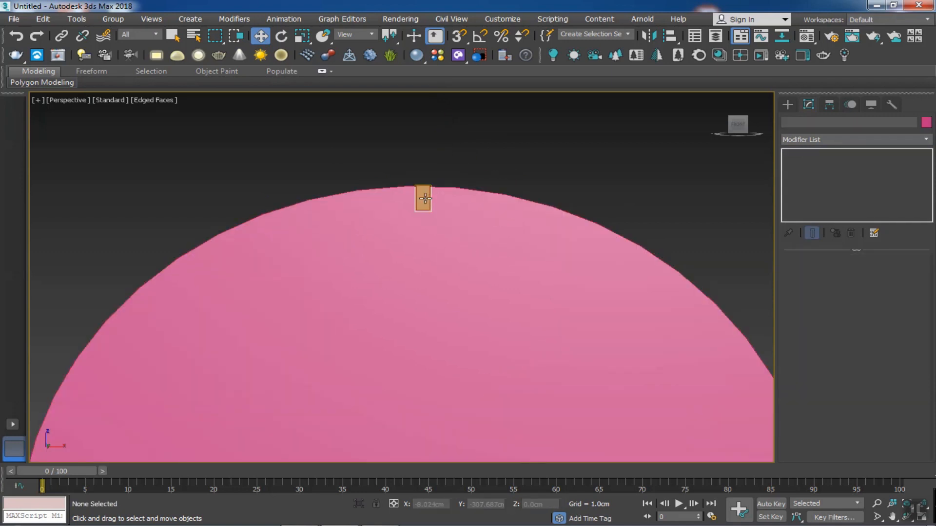
# - Move only the box's pivot to the disc's middle by aligning it center to center on the Z position
pyautogui.click(423, 199)
pyautogui.scroll(-5, 470, 193)
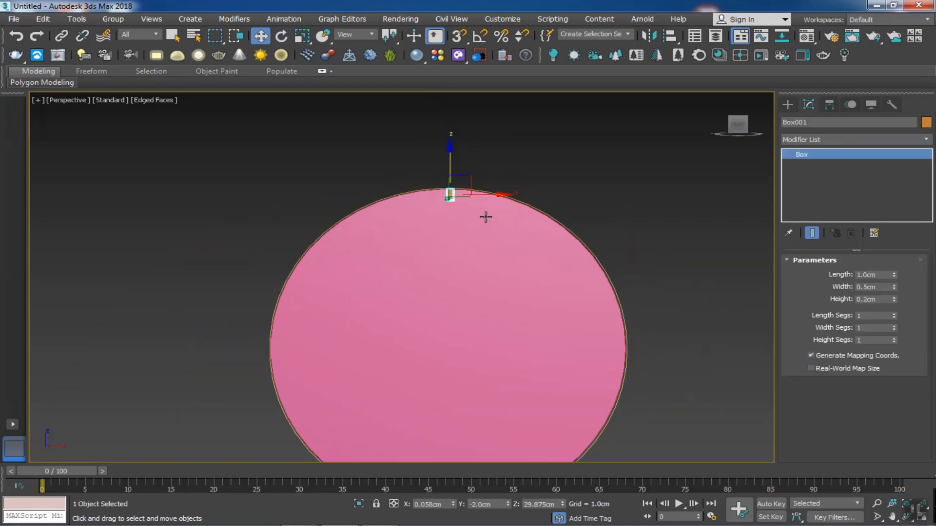
pyautogui.click(829, 104)
pyautogui.click(837, 183)
pyautogui.hotkey('alt', 'a')
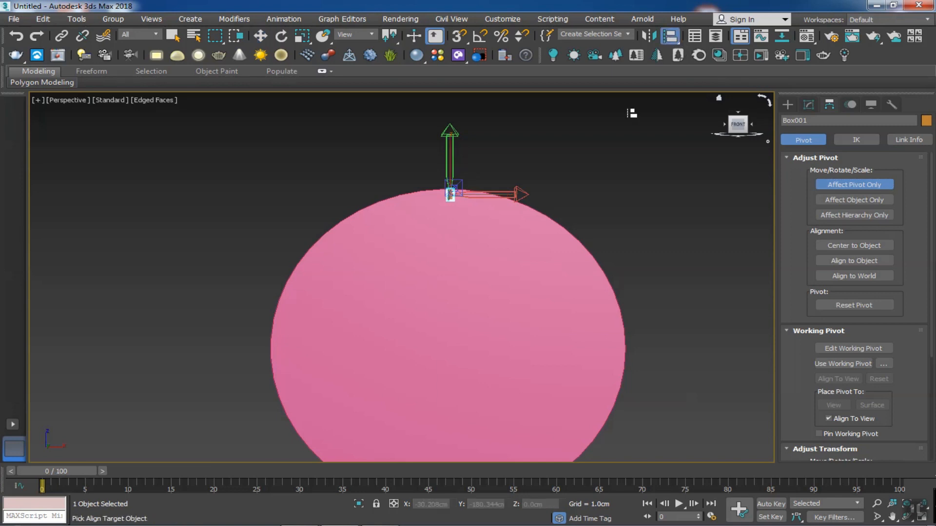
pyautogui.click(564, 288)
pyautogui.click(679, 207)
pyautogui.click(751, 207)
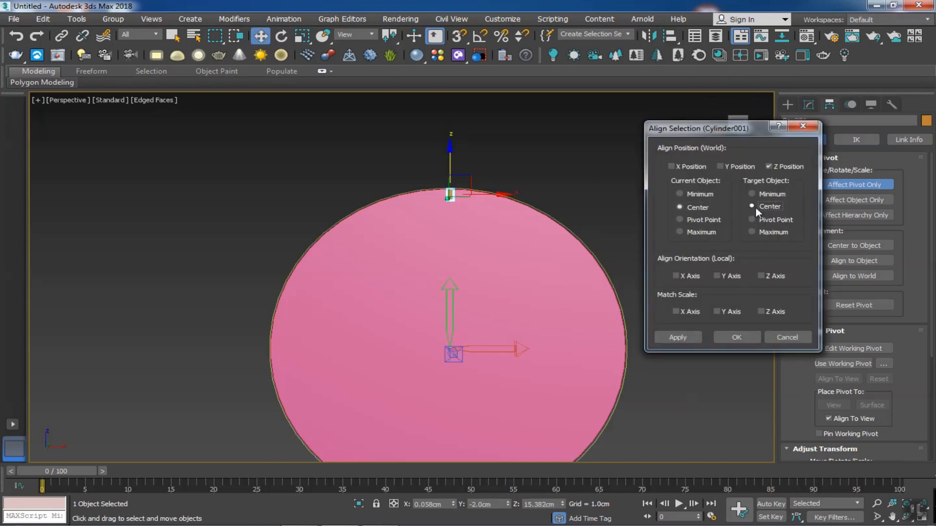
pyautogui.click(736, 337)
pyautogui.click(788, 105)
# - Check the position of the box's pivot relative to the disc from the side and front
pyautogui.click(450, 195)
pyautogui.keyDown('alt'); pyautogui.moveTo(487, 371); pyautogui.dragTo(516, 383, button='middle'); pyautogui.keyUp('alt')
pyautogui.click(747, 126)
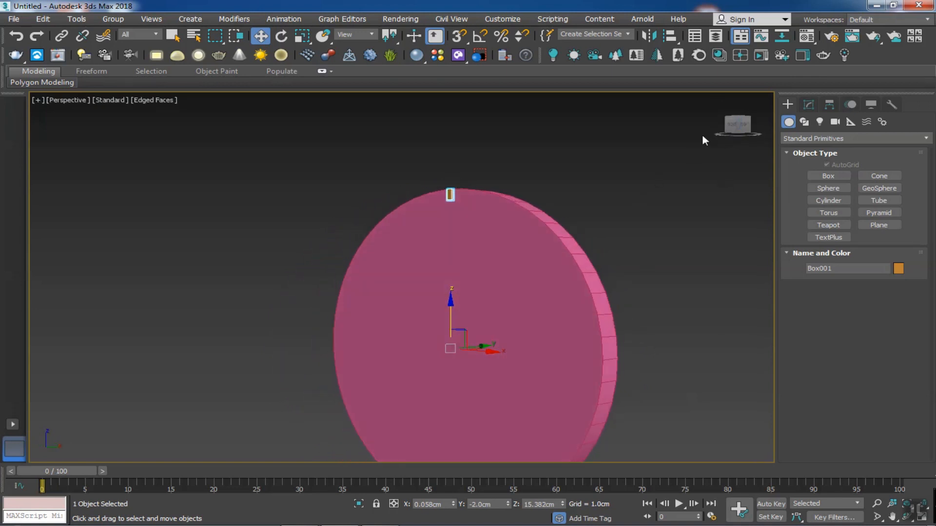
pyautogui.click(732, 125)
pyautogui.click(569, 209)
pyautogui.moveTo(585, 213); pyautogui.dragTo(572, 200, button='middle')
pyautogui.scroll(-4, 572, 200)
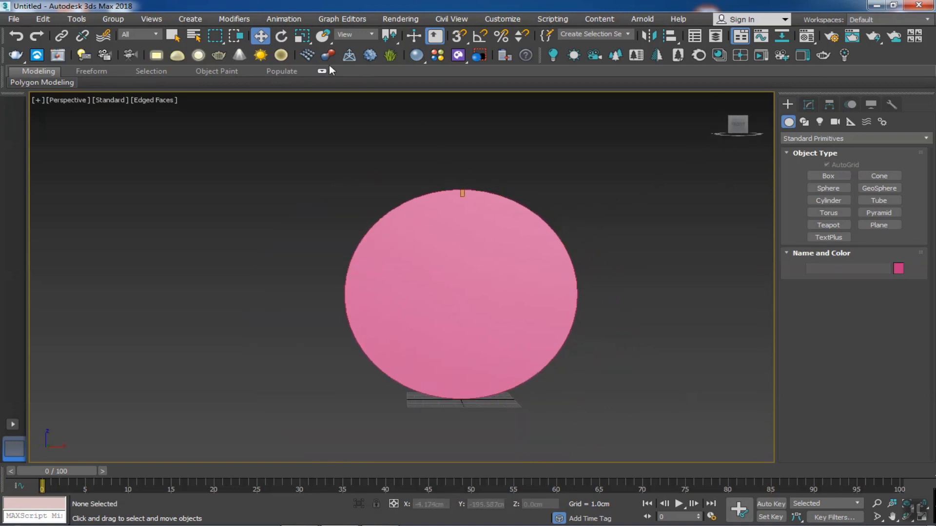
# - Turn on angle snap for rotating the box and set the snap angle to 6 degrees
pyautogui.click(281, 37)
pyautogui.click(463, 194)
pyautogui.scroll(3, 480, 281)
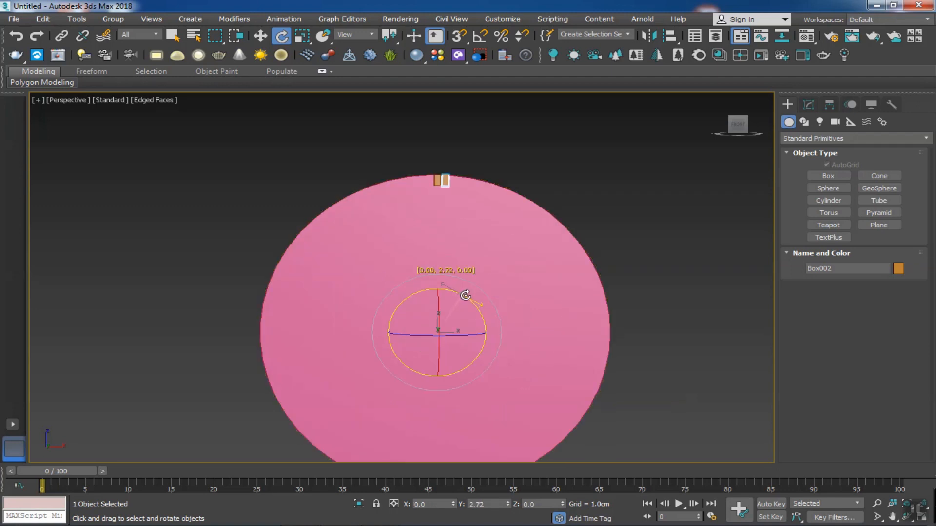
pyautogui.keyDown('shift'); pyautogui.moveTo(457, 285); pyautogui.dragTo(463, 297); pyautogui.keyUp('shift')
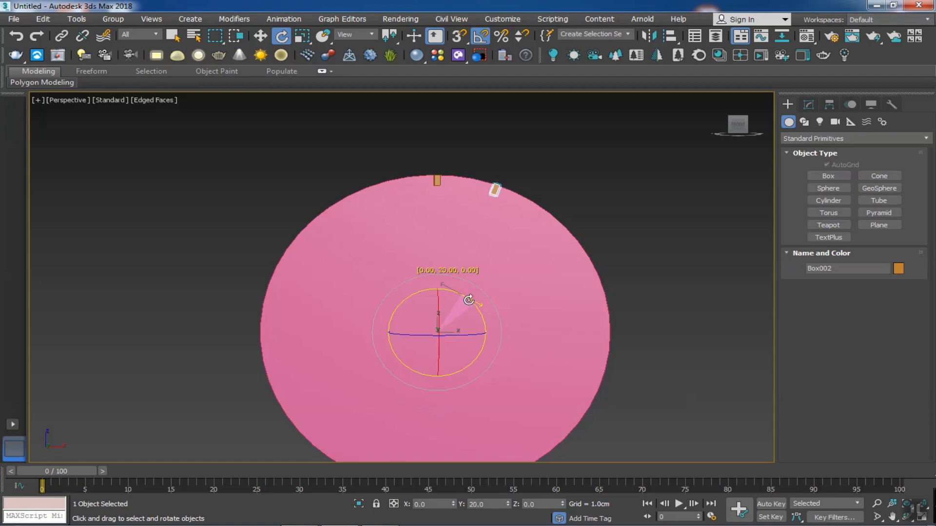
pyautogui.rightClick(482, 38)
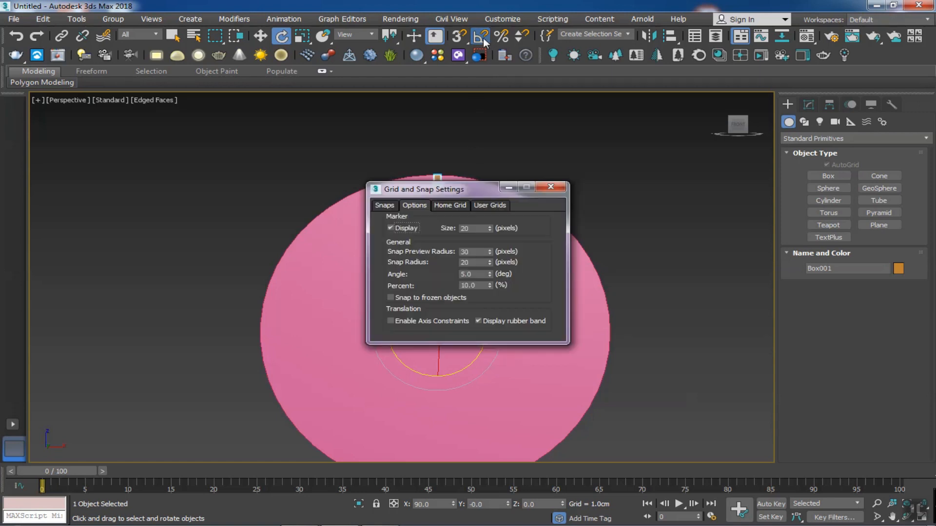
pyautogui.doubleClick(466, 274)
pyautogui.write('6')
pyautogui.click(550, 187)
# - Rotate-clone the box in 6-degree increments around the disc as 59 instances
pyautogui.keyDown('shift'); pyautogui.moveTo(460, 298); pyautogui.dragTo(465, 298); pyautogui.keyUp('shift')
pyautogui.click(411, 245)
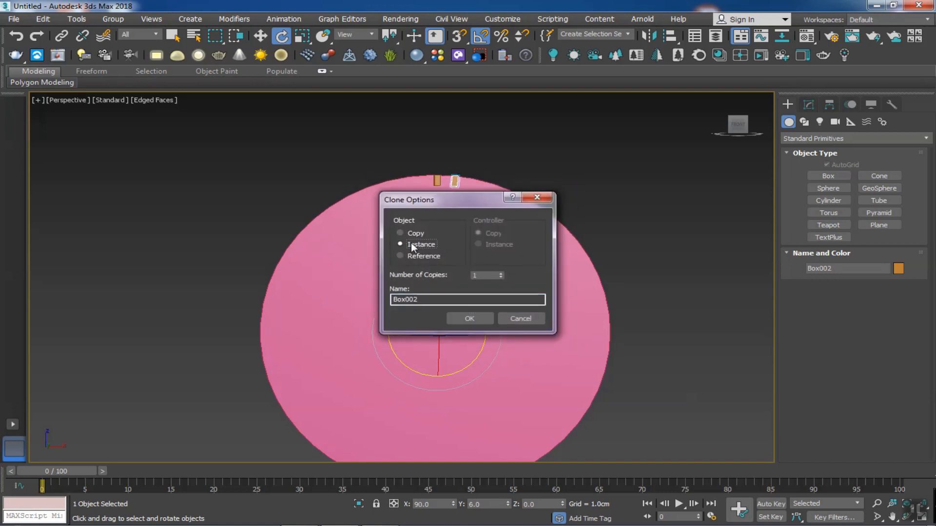
pyautogui.click(466, 318)
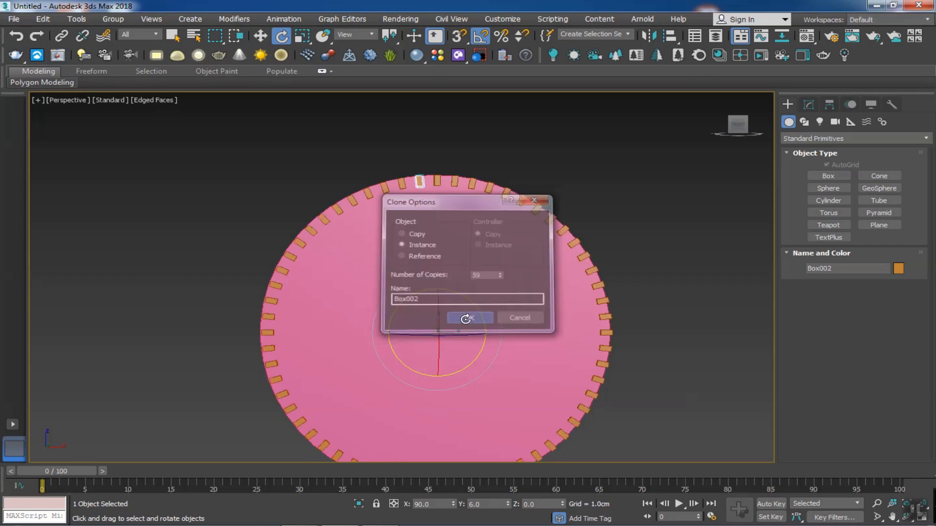
# - Select the marker box at the 12 o'clock position on the disc's edge
pyautogui.moveTo(521, 314); pyautogui.dragTo(518, 259, button='middle')
pyautogui.click(645, 326)
pyautogui.scroll(-3, 644, 325)
pyautogui.moveTo(645, 326)
pyautogui.keyDown('alt'); pyautogui.mouseDown(button='middle')
pyautogui.moveTo(572, 336)
pyautogui.moveTo(619, 361)
pyautogui.mouseUp(button='middle'); pyautogui.keyUp('alt')
pyautogui.click(736, 125)
pyautogui.scroll(4, 514, 206)
pyautogui.click(497, 190)
pyautogui.scroll(-4, 535, 246)
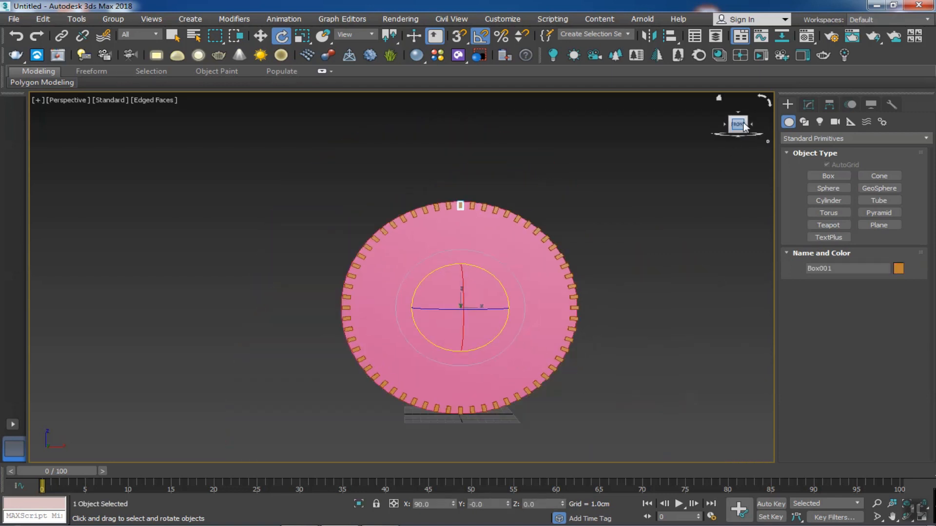
pyautogui.scroll(5, 540, 225)
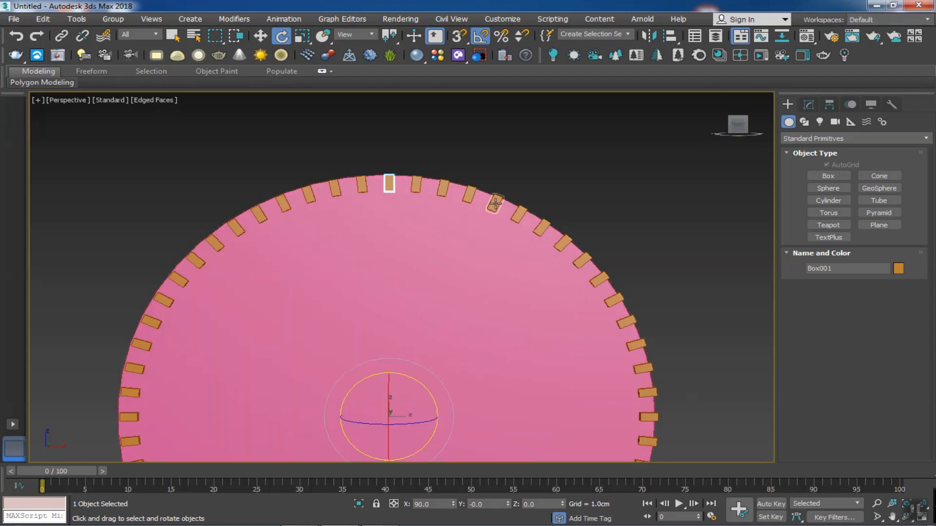
# - Add the marker boxes at the 1, 2 and 3 o'clock positions to the selection
pyautogui.keyDown('ctrl'); pyautogui.click(519, 214); pyautogui.keyUp('ctrl')
pyautogui.click(259, 35)
pyautogui.keyDown('ctrl'); pyautogui.click(563, 239); pyautogui.keyUp('ctrl')
pyautogui.scroll(-4, 595, 313)
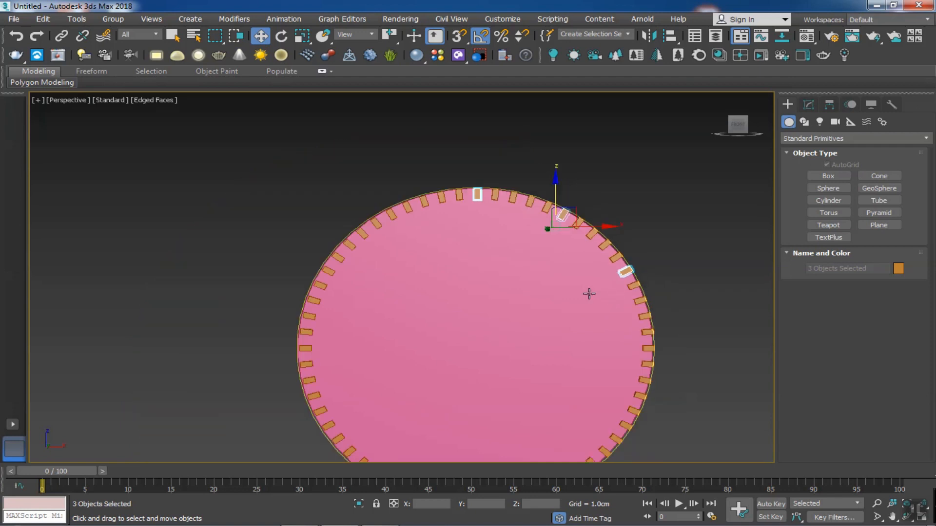
pyautogui.scroll(2, 627, 296)
pyautogui.keyDown('ctrl'); pyautogui.click(660, 380); pyautogui.keyUp('ctrl')
pyautogui.scroll(1, 623, 311)
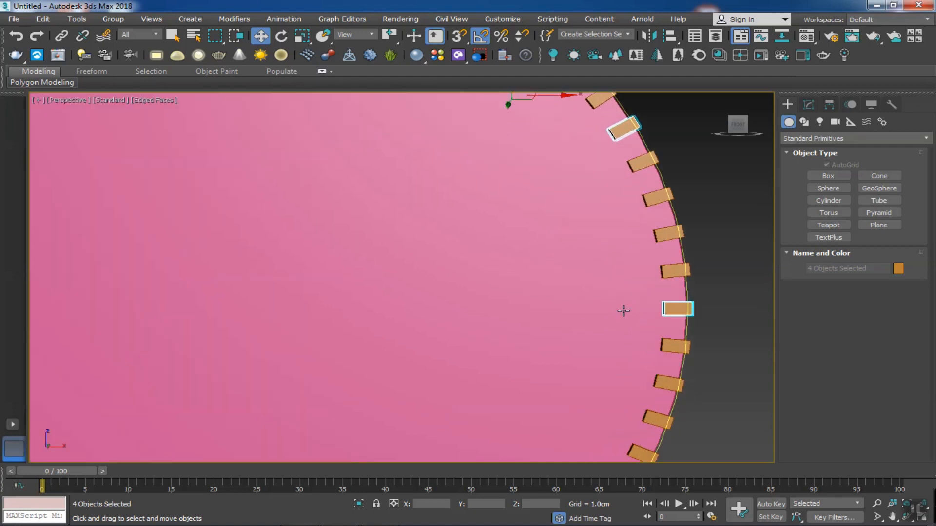
# - Add every fifth marker box from 4 o'clock round to 11 o'clock to the selection
pyautogui.scroll(-3, 643, 342)
pyautogui.scroll(-2, 665, 364)
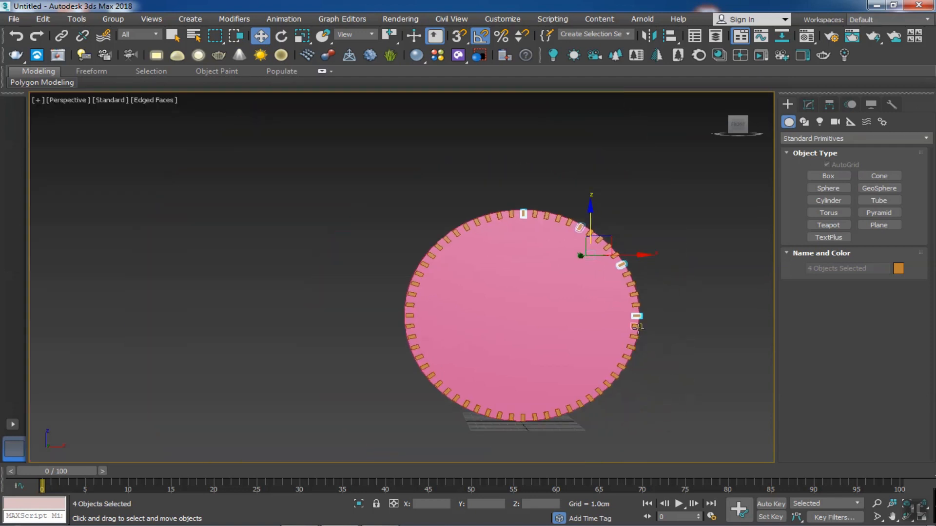
pyautogui.keyDown('ctrl'); pyautogui.click(621, 368); pyautogui.keyUp('ctrl')
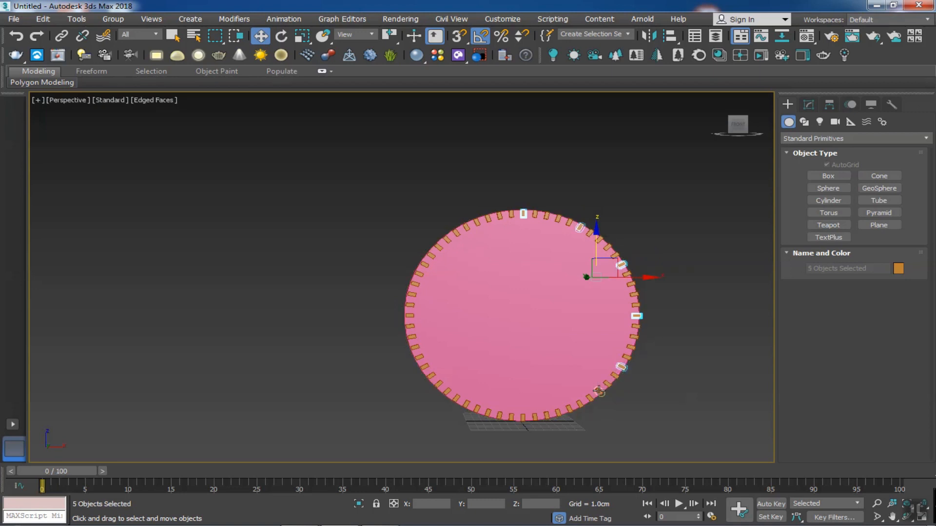
pyautogui.keyDown('ctrl'); pyautogui.click(523, 417); pyautogui.keyUp('ctrl')
pyautogui.keyDown('ctrl'); pyautogui.click(466, 404); pyautogui.keyUp('ctrl')
pyautogui.keyDown('ctrl'); pyautogui.click(425, 367); pyautogui.keyUp('ctrl')
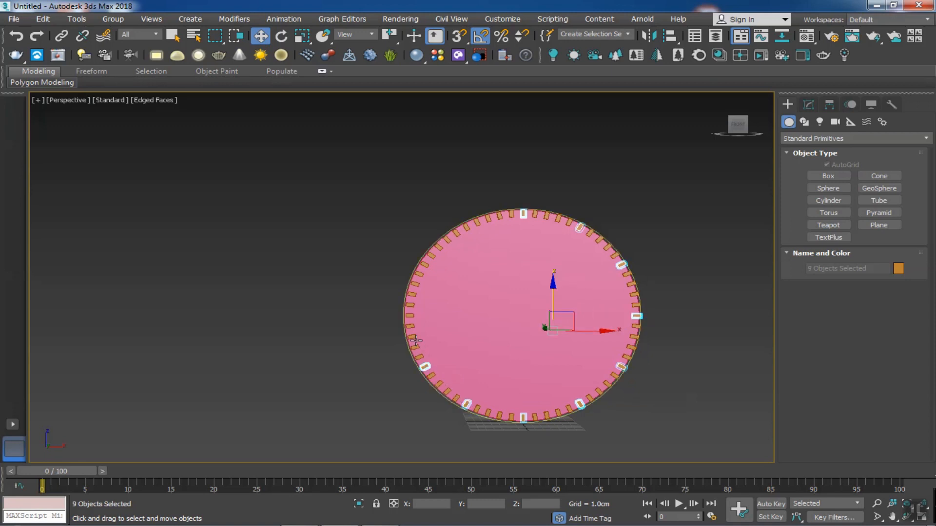
pyautogui.keyDown('ctrl'); pyautogui.click(411, 315); pyautogui.keyUp('ctrl')
pyautogui.keyDown('ctrl'); pyautogui.click(425, 266); pyautogui.keyUp('ctrl')
pyautogui.keyDown('ctrl'); pyautogui.click(466, 227); pyautogui.keyUp('ctrl')
# - Make the 12 selected hour marker boxes unique from the remaining instances
pyautogui.moveTo(484, 287); pyautogui.dragTo(437, 275, button='middle')
pyautogui.scroll(1, 449, 317)
pyautogui.moveTo(448, 318); pyautogui.dragTo(435, 298, button='middle')
pyautogui.scroll(1, 436, 297)
pyautogui.click(808, 104)
pyautogui.moveTo(709, 273); pyautogui.dragTo(603, 271, button='middle')
pyautogui.scroll(-1, 603, 271)
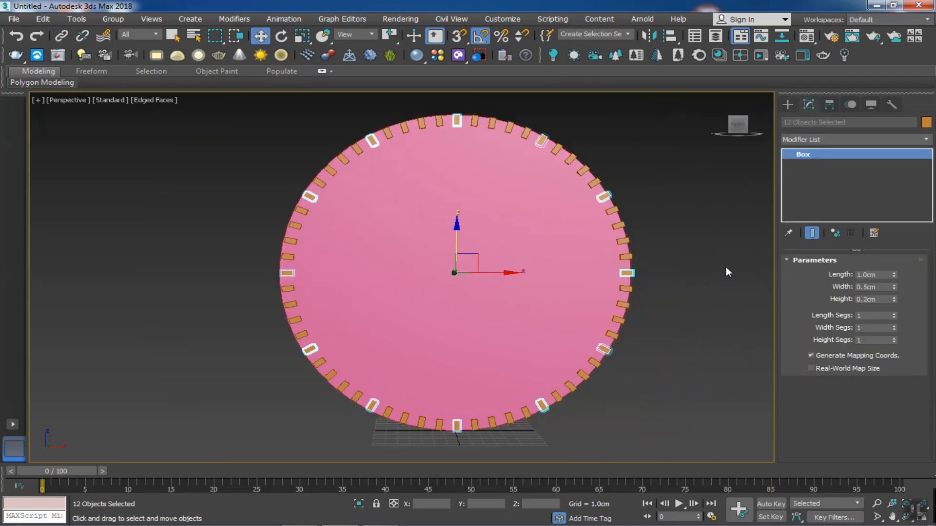
pyautogui.click(835, 233)
pyautogui.click(595, 310)
# - Undo the last selection changes to get back to the 12 selected hour marker boxes
pyautogui.click(685, 296)
pyautogui.click(612, 211)
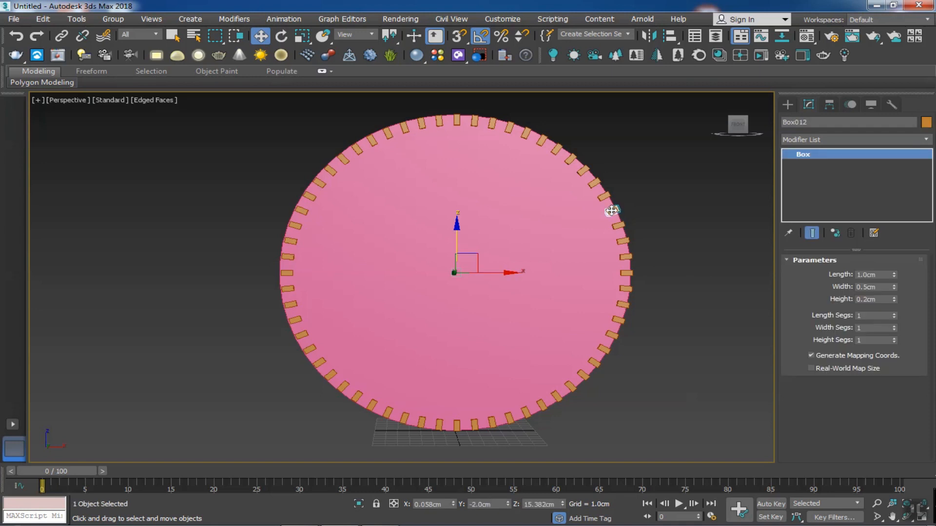
pyautogui.click(657, 205)
pyautogui.hotkey('ctrl', 'z')
pyautogui.hotkey('ctrl', 'z')
pyautogui.hotkey('ctrl', 'z')
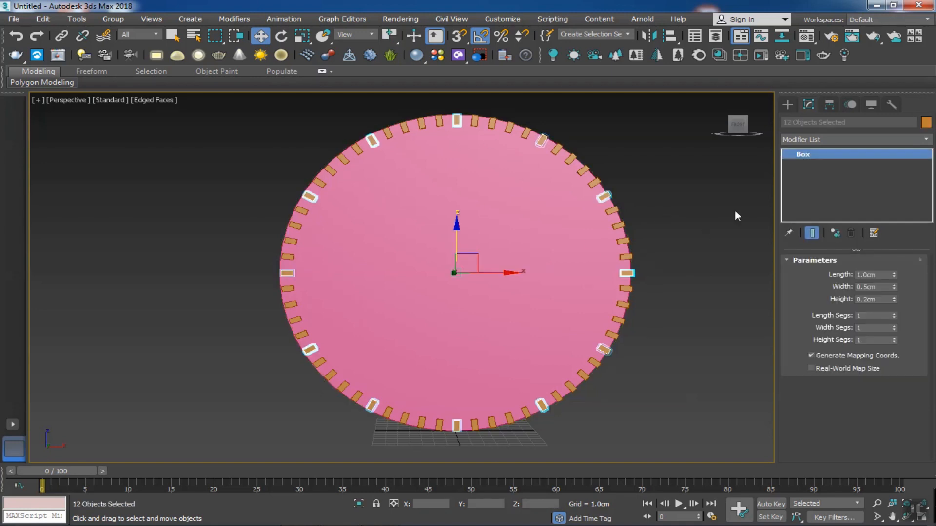
# - Change the object color of the 12 hour marker boxes to green and clear the selection
pyautogui.click(926, 122)
pyautogui.click(533, 332)
pyautogui.click(639, 254)
# - Try changing the length of the green 12 o'clock box, then cancel the change
pyautogui.click(603, 196)
pyautogui.click(583, 170)
pyautogui.click(604, 196)
pyautogui.click(562, 180)
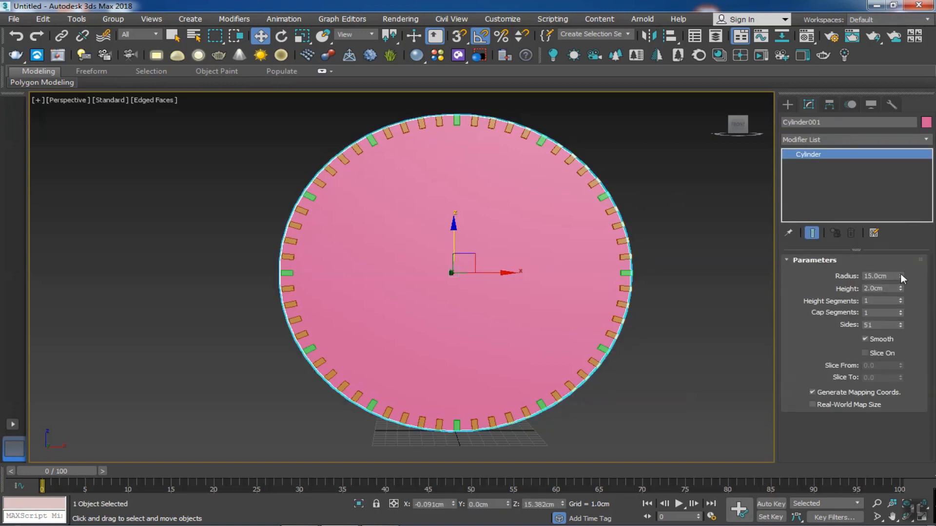
pyautogui.click(457, 121)
pyautogui.moveTo(893, 273); pyautogui.dragTo(876, 176)
pyautogui.rightClick(876, 176)
pyautogui.moveTo(472, 226); pyautogui.dragTo(465, 252, button='middle')
pyautogui.click(659, 192)
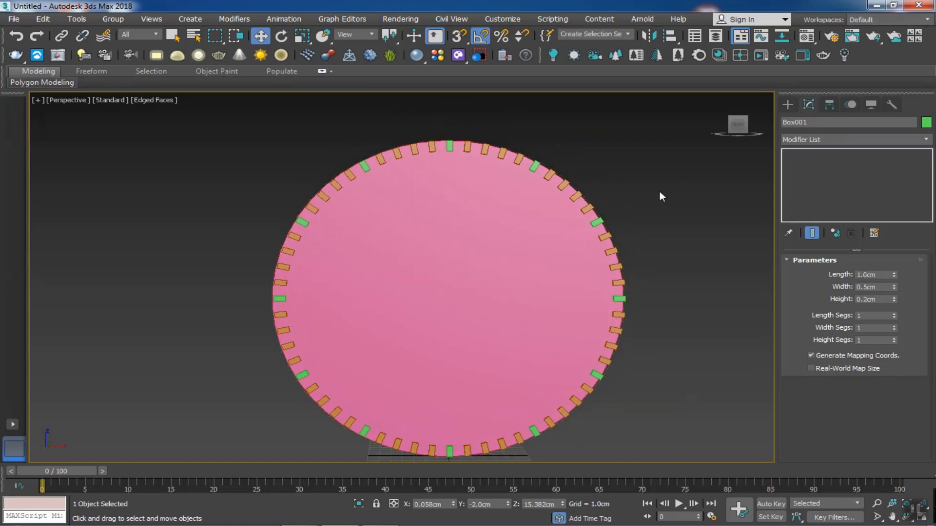
# - Center only the pivots of the green boxes at 12, 1 and 2 o'clock to their objects
pyautogui.click(450, 146)
pyautogui.click(829, 105)
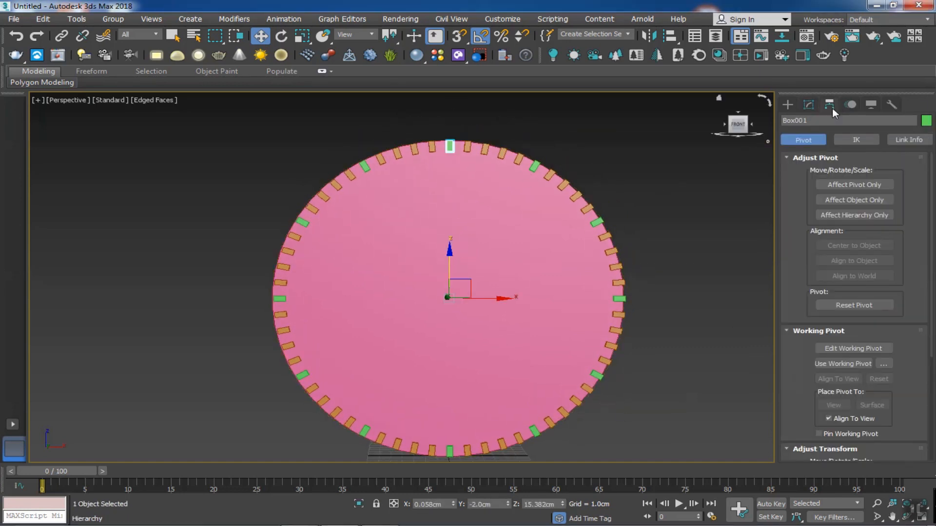
pyautogui.click(854, 185)
pyautogui.click(854, 245)
pyautogui.click(534, 166)
pyautogui.click(852, 246)
pyautogui.click(595, 222)
pyautogui.click(854, 246)
# - Center the pivots of the green boxes at 3, 4, 5 and 6 o'clock to their objects
pyautogui.click(619, 298)
pyautogui.click(854, 245)
pyautogui.click(595, 375)
pyautogui.click(848, 246)
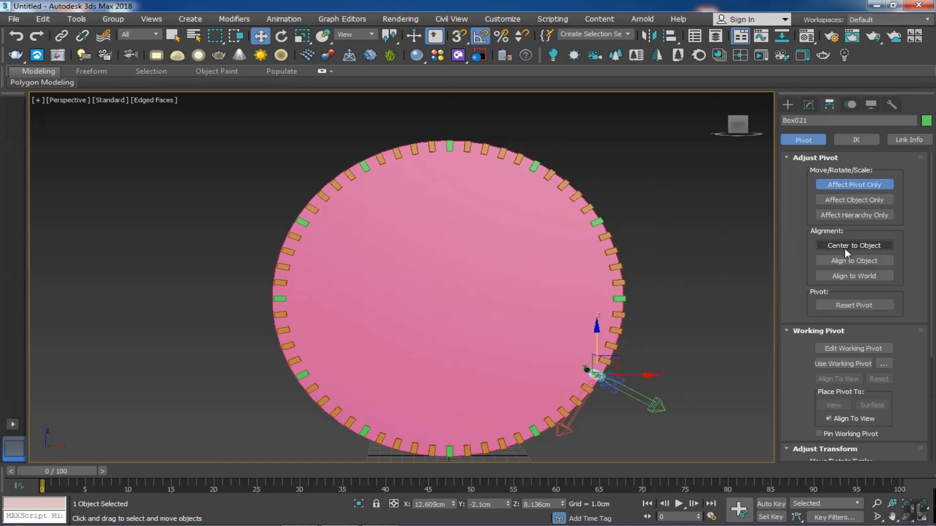
pyautogui.click(534, 431)
pyautogui.click(839, 246)
pyautogui.click(449, 452)
pyautogui.click(848, 245)
# - Center the pivots of the green boxes at 7, 8, 9, 10 and 11 o'clock to their objects
pyautogui.click(364, 432)
pyautogui.click(825, 246)
pyautogui.click(302, 374)
pyautogui.click(854, 245)
pyautogui.click(280, 299)
pyautogui.click(840, 246)
pyautogui.click(302, 222)
pyautogui.click(854, 246)
pyautogui.click(366, 162)
pyautogui.click(829, 245)
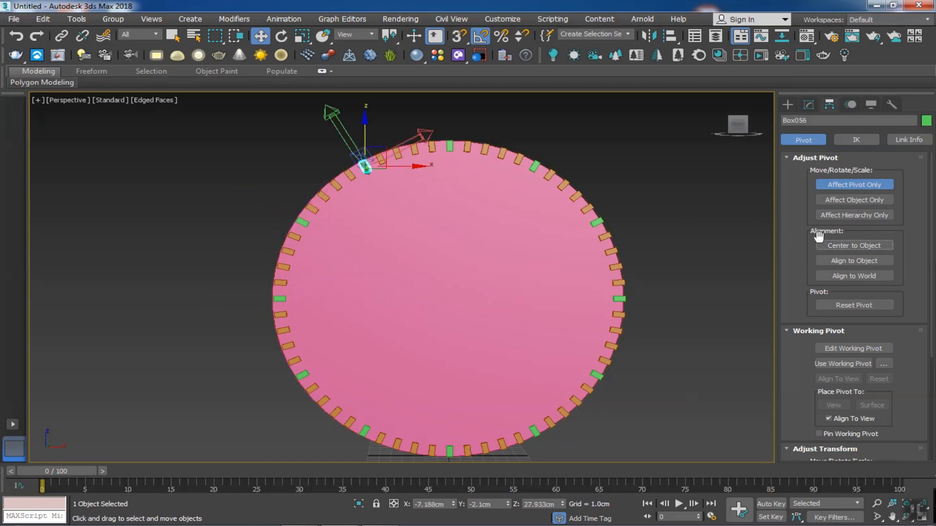
# - Check the pivot of the 12 o'clock box, then leave pivot editing with nothing selected
pyautogui.click(448, 146)
pyautogui.rightClick(724, 194)
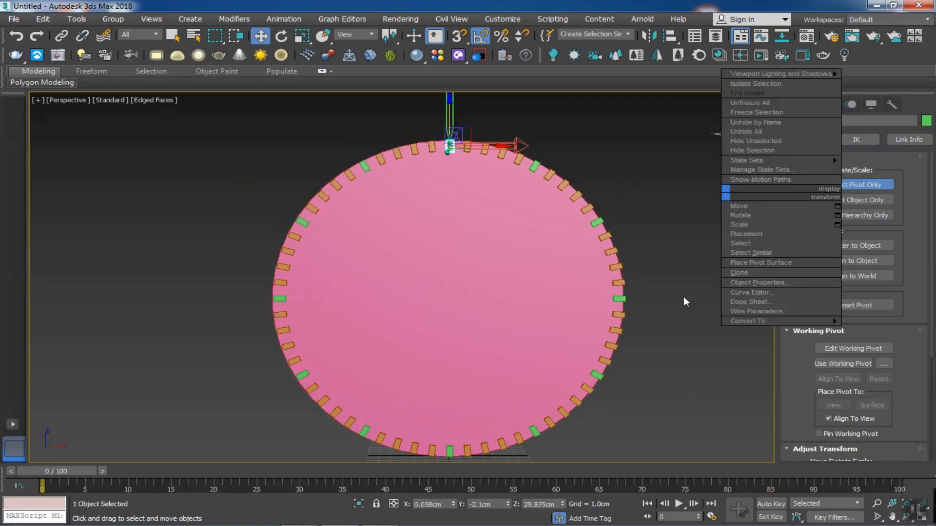
pyautogui.click(684, 297)
pyautogui.click(697, 219)
pyautogui.click(787, 103)
# - Create a spline text reading "12" on the upper part of the disc's front face
pyautogui.scroll(-3, 680, 160)
pyautogui.scroll(3, 680, 161)
pyautogui.moveTo(657, 167); pyautogui.dragTo(638, 167, button='middle')
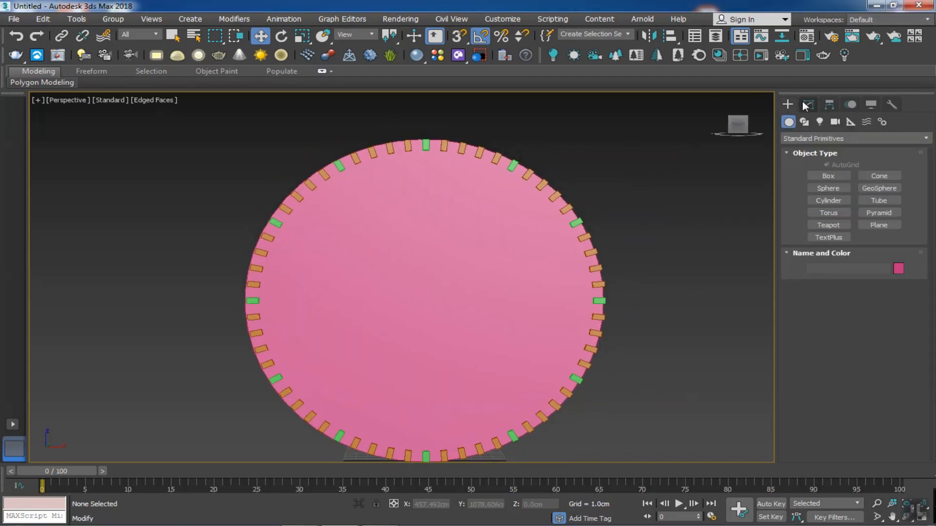
pyautogui.click(804, 121)
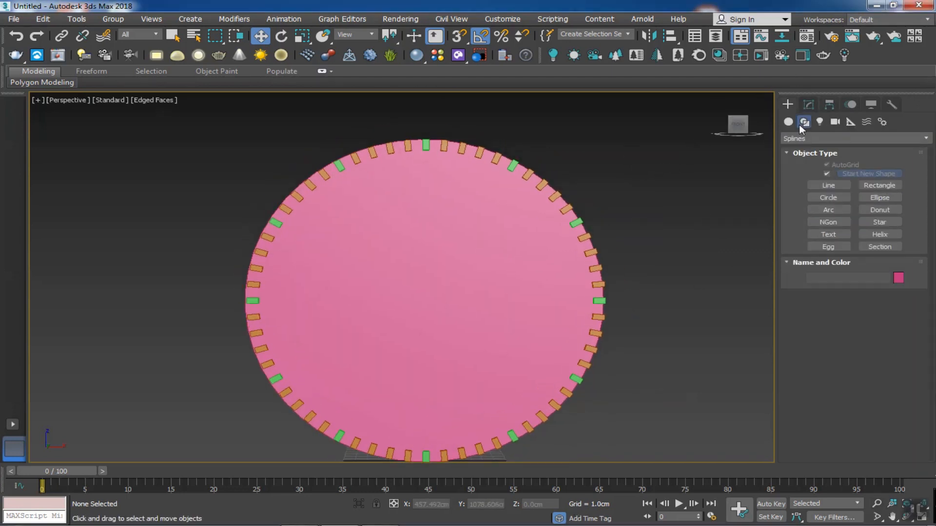
pyautogui.click(828, 235)
pyautogui.click(413, 258)
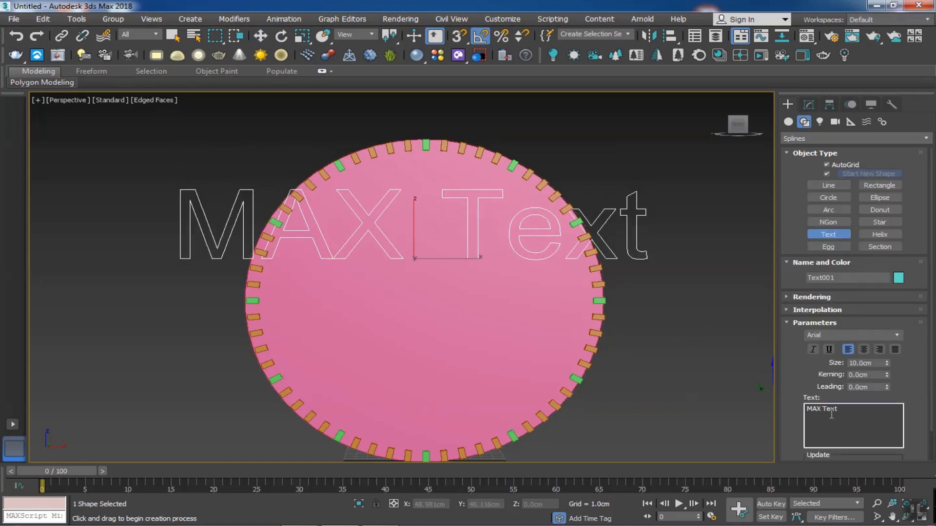
pyautogui.write('12')
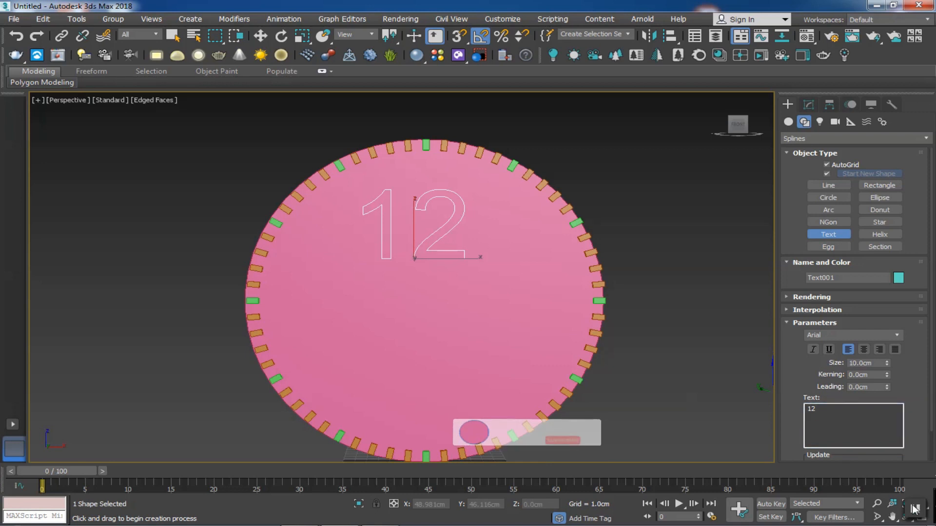
# - Apply an Extrude modifier to the "12" text with an amount of about 1.05 cm
pyautogui.scroll(-3, 466, 307)
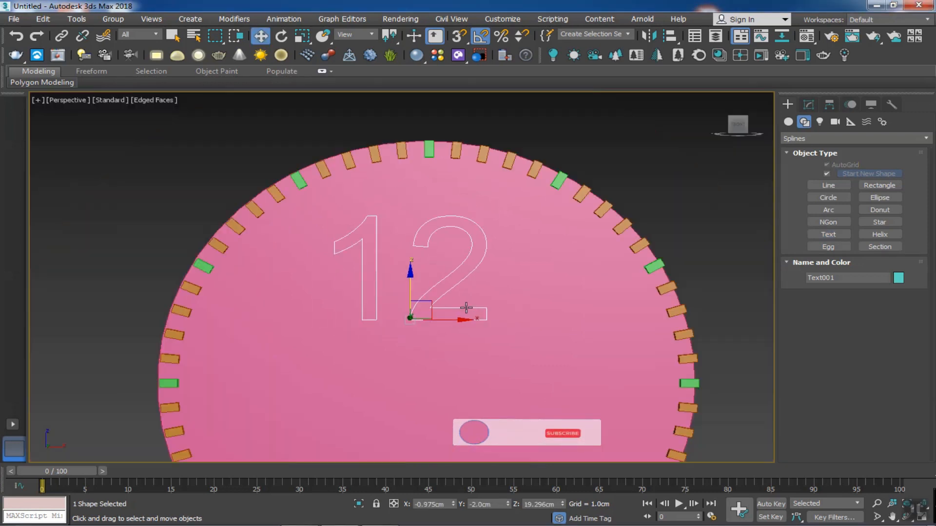
pyautogui.scroll(3, 449, 278)
pyautogui.click(451, 279)
pyautogui.click(473, 284)
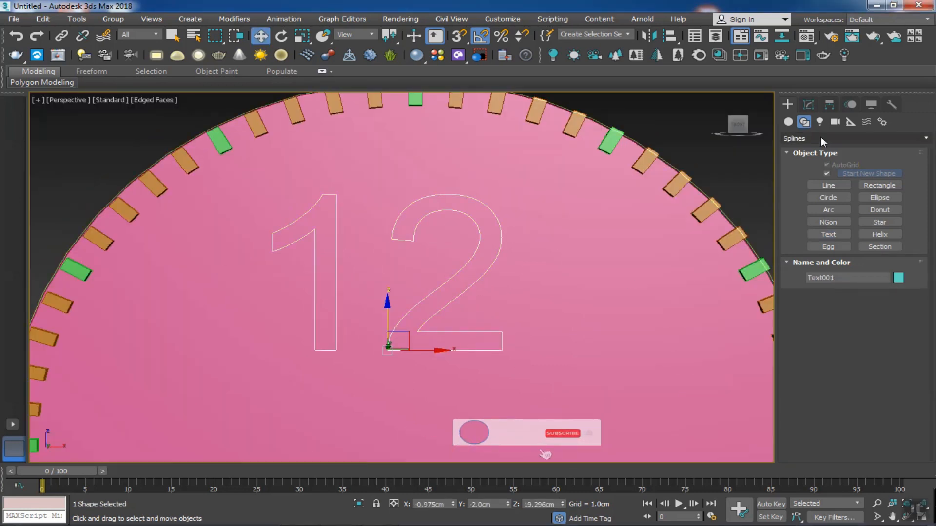
pyautogui.click(808, 104)
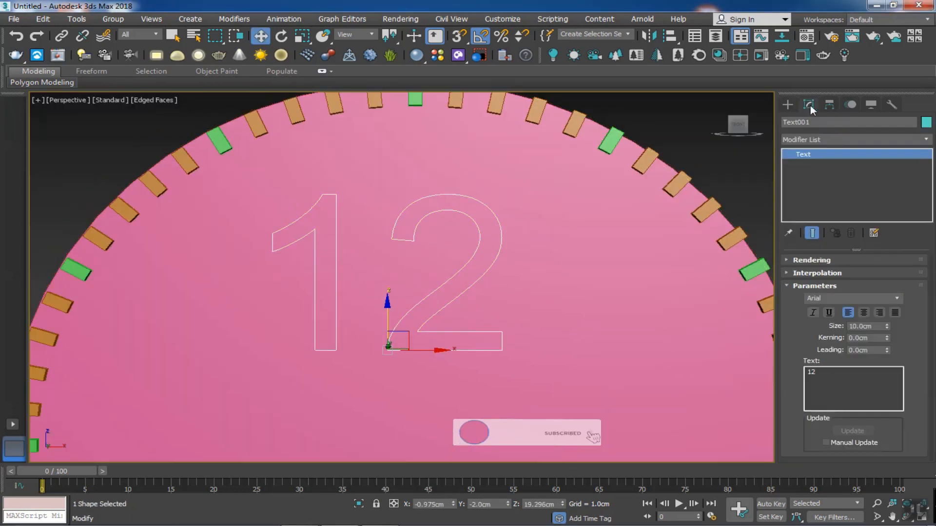
pyautogui.click(837, 137)
pyautogui.write('ex')
pyautogui.click(825, 151)
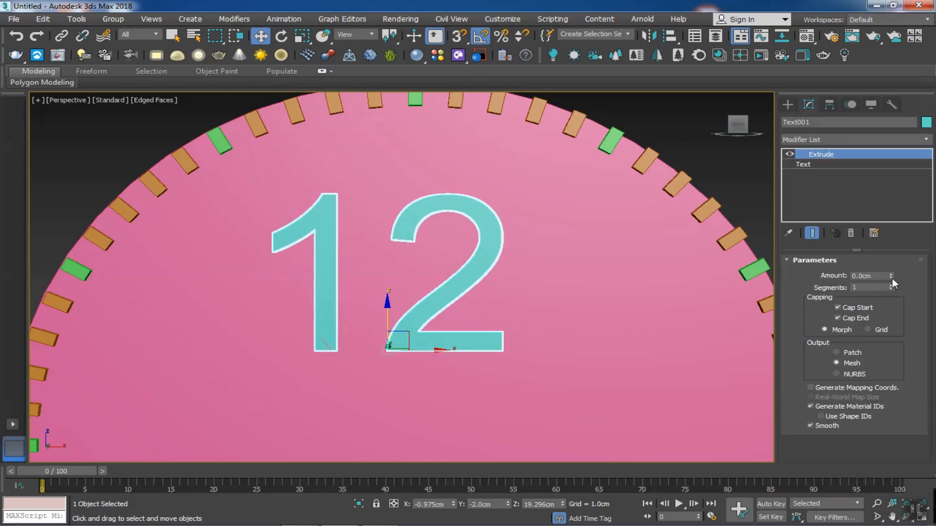
pyautogui.keyDown('alt'); pyautogui.moveTo(375, 363); pyautogui.dragTo(443, 391, button='middle'); pyautogui.keyUp('alt')
pyautogui.moveTo(890, 276); pyautogui.dragTo(893, 263)
pyautogui.click(736, 127)
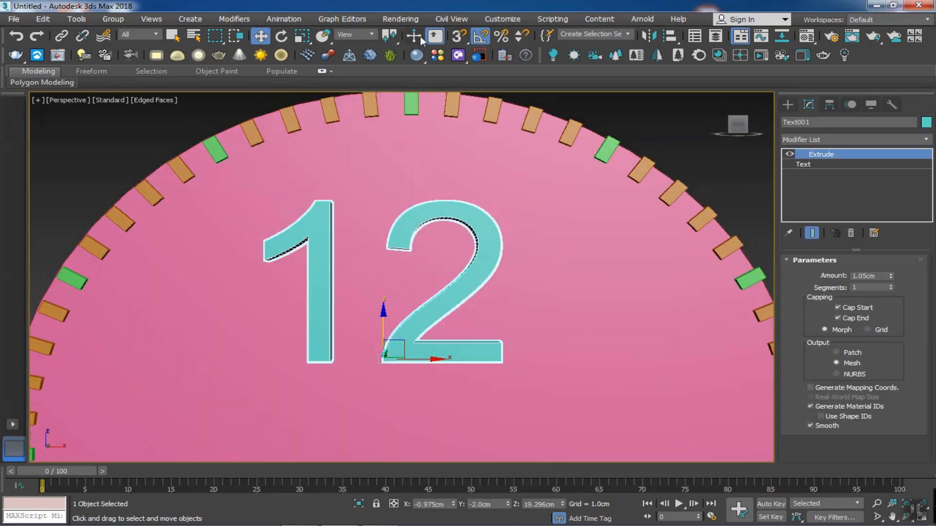
# - Scale the "12" text uniformly to about 25.6% and move it just below the 12 o'clock marker
pyautogui.click(302, 36)
pyautogui.keyDown('alt'); pyautogui.moveTo(382, 310); pyautogui.dragTo(391, 351, button='middle'); pyautogui.keyUp('alt')
pyautogui.moveTo(391, 351); pyautogui.dragTo(434, 4)
pyautogui.click(735, 127)
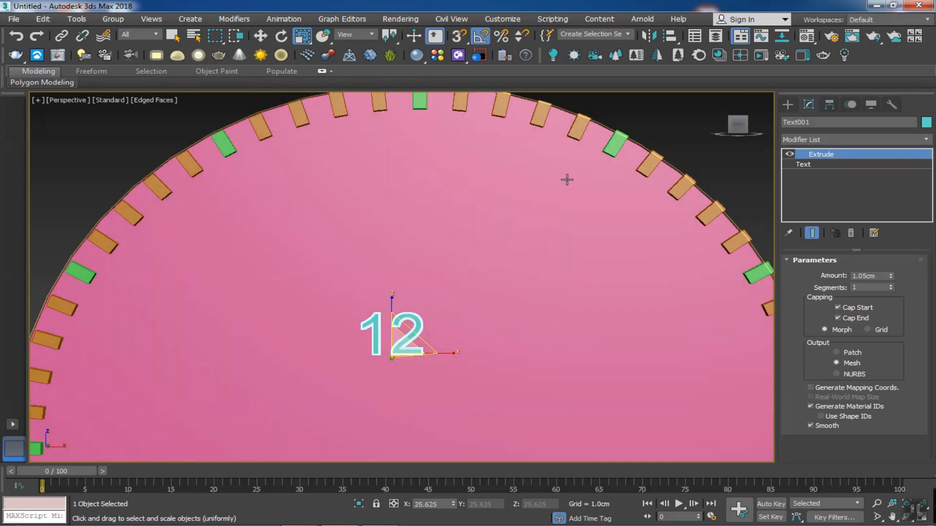
pyautogui.press('w')
pyautogui.moveTo(409, 341); pyautogui.dragTo(423, 157)
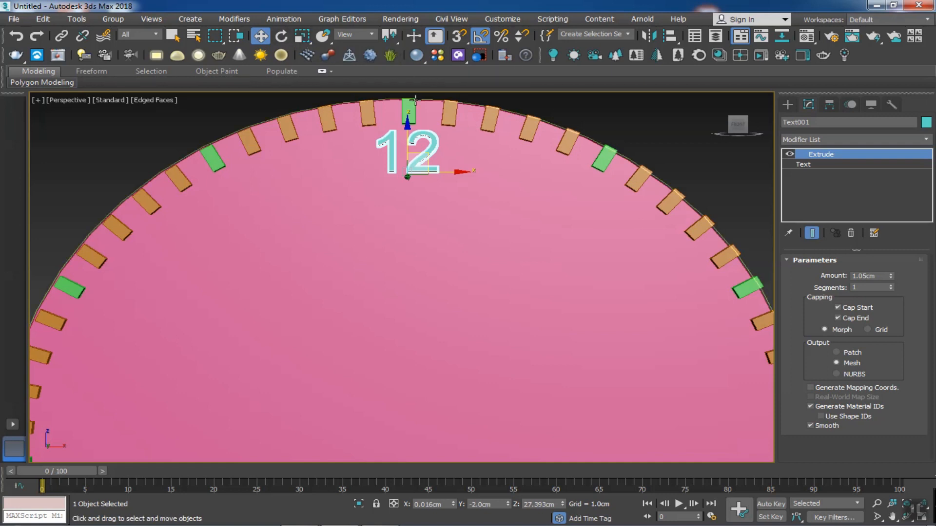
# - Scale the "12" text further down uniformly to about 16.4%
pyautogui.click(302, 36)
pyautogui.moveTo(453, 167)
pyautogui.keyDown('alt'); pyautogui.mouseDown(button='middle')
pyautogui.moveTo(423, 197)
pyautogui.moveTo(463, 168)
pyautogui.mouseUp(button='middle'); pyautogui.keyUp('alt')
pyautogui.click(736, 127)
# - Center only the pivot of the "12" text to its object, then leave pivot editing
pyautogui.scroll(3, 422, 199)
pyautogui.moveTo(422, 198); pyautogui.dragTo(434, 245, button='middle')
pyautogui.click(262, 36)
pyautogui.click(829, 105)
pyautogui.click(853, 184)
pyautogui.click(857, 245)
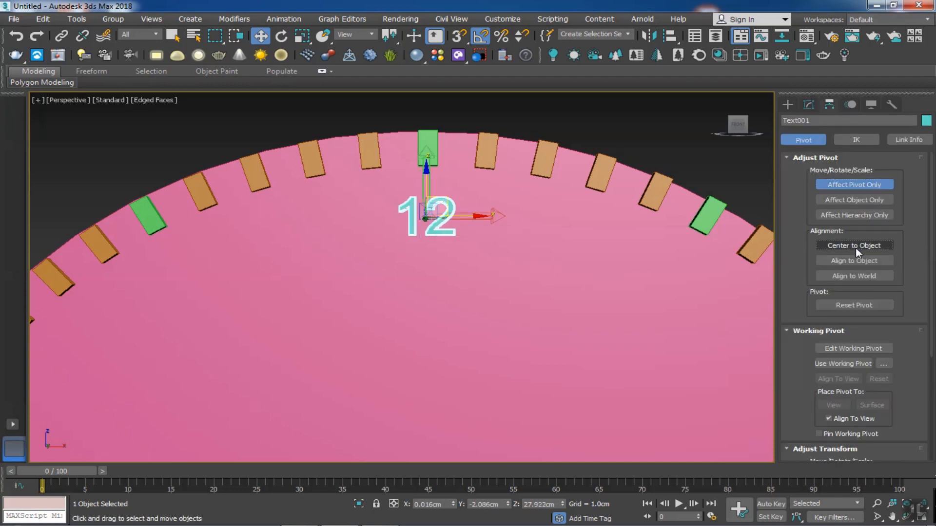
pyautogui.click(692, 160)
pyautogui.click(449, 209)
pyautogui.keyDown('alt'); pyautogui.moveTo(465, 238); pyautogui.dragTo(501, 263, button='middle'); pyautogui.keyUp('alt')
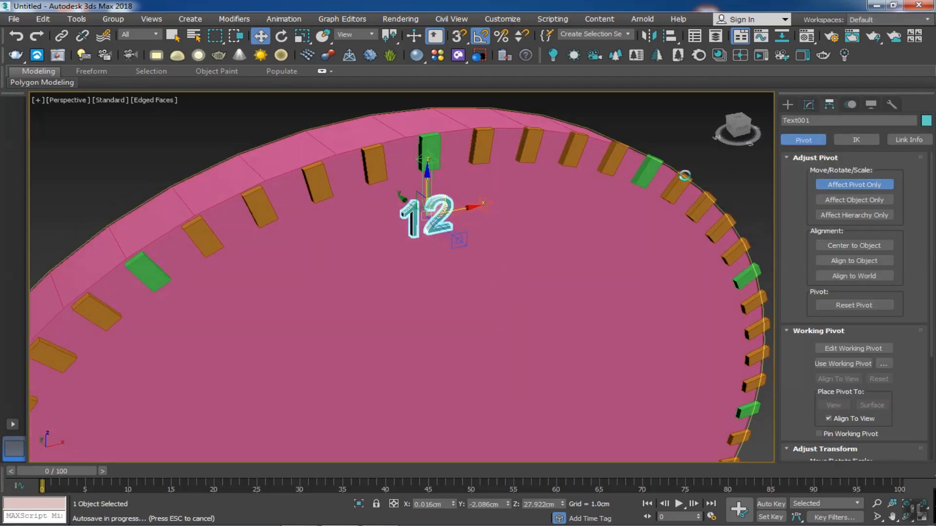
pyautogui.click(788, 105)
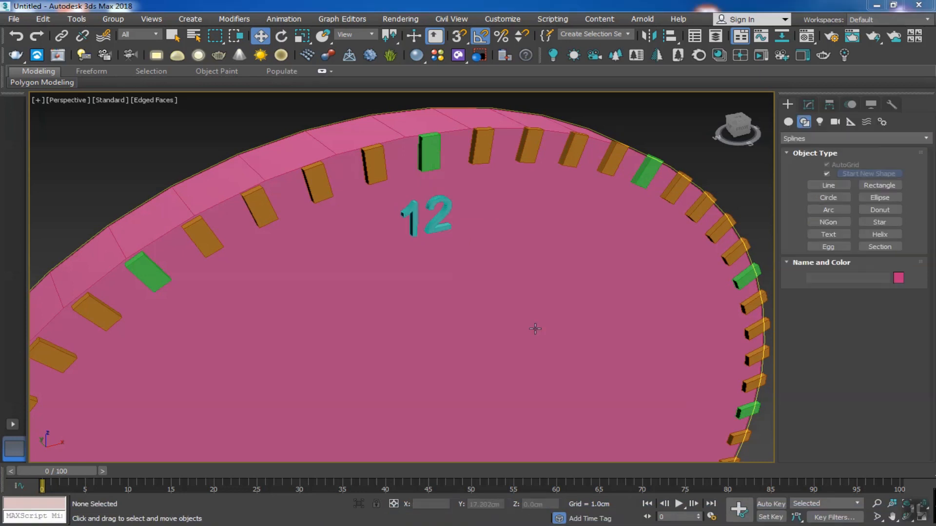
# - Align the "12" text to the 12 o'clock box on the Z position, center to center
pyautogui.click(670, 43)
pyautogui.click(429, 158)
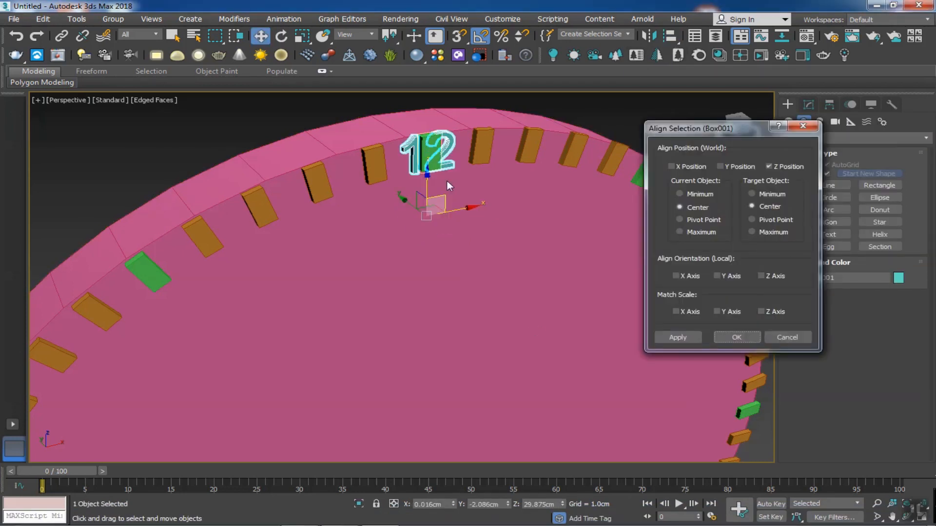
pyautogui.click(736, 337)
pyautogui.click(477, 258)
# - Delete the green box behind the "12" text
pyautogui.scroll(5, 434, 157)
pyautogui.click(437, 161)
pyautogui.press('Delete')
pyautogui.scroll(-2, 441, 204)
pyautogui.scroll(-5, 441, 205)
pyautogui.keyDown('alt'); pyautogui.moveTo(470, 240); pyautogui.dragTo(456, 233, button='middle'); pyautogui.keyUp('alt')
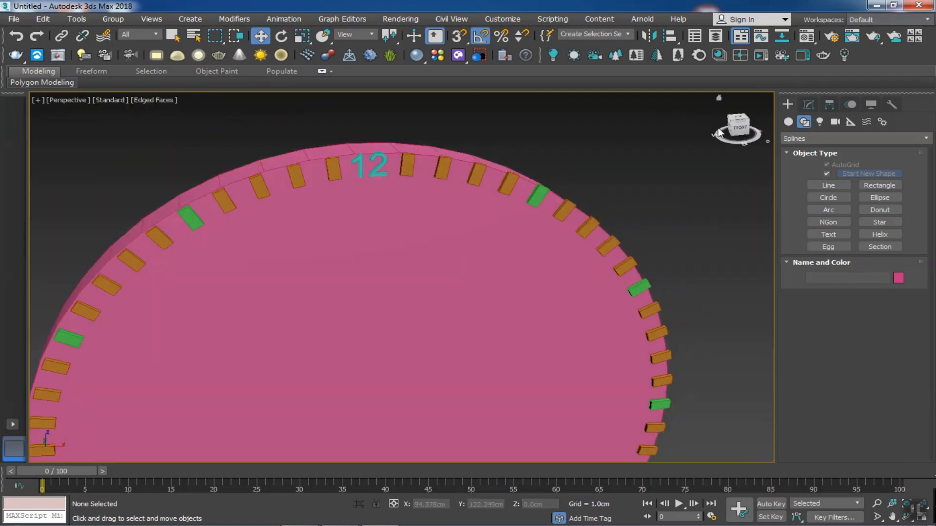
# - Enlarge the "12" text slightly with a uniform scale
pyautogui.click(739, 126)
pyautogui.scroll(-2, 400, 224)
pyautogui.click(379, 152)
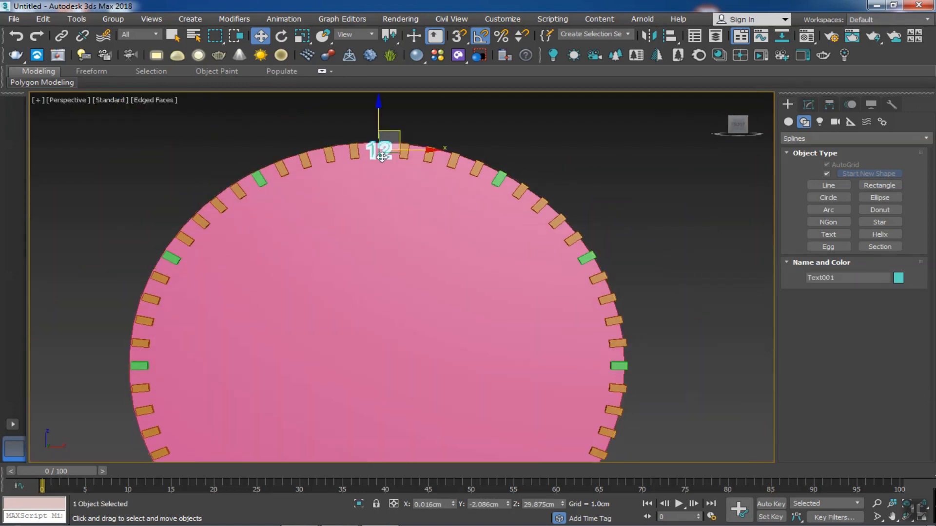
pyautogui.scroll(4, 379, 156)
pyautogui.moveTo(366, 183); pyautogui.dragTo(375, 205, button='middle')
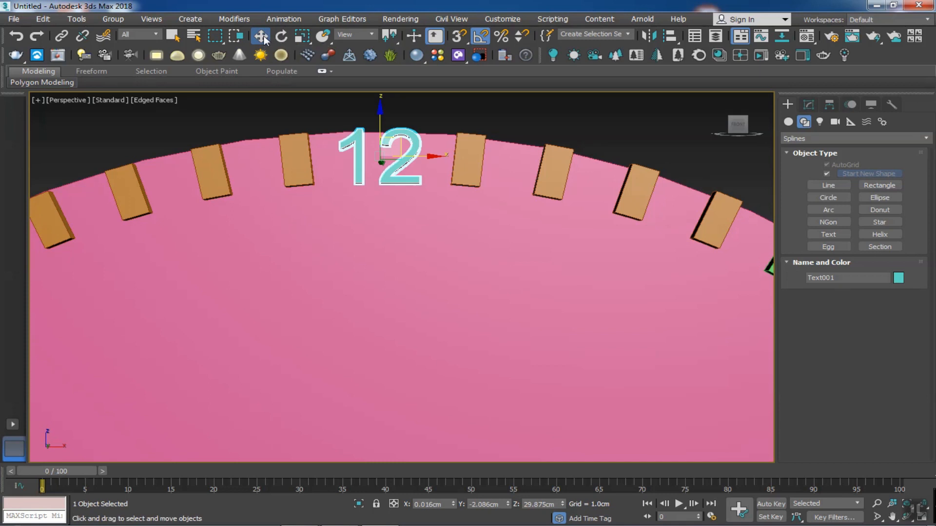
pyautogui.click(302, 36)
pyautogui.keyDown('alt'); pyautogui.moveTo(376, 141); pyautogui.dragTo(382, 149, button='middle'); pyautogui.keyUp('alt')
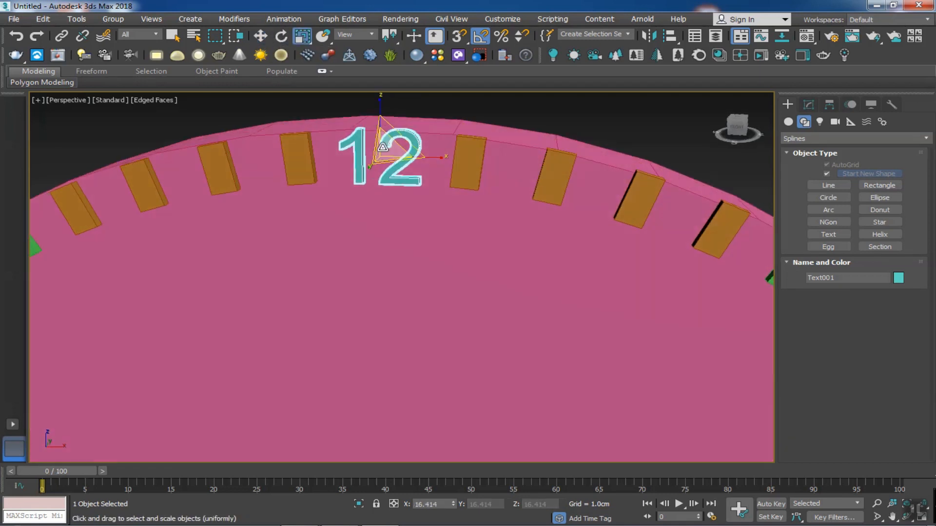
pyautogui.moveTo(378, 119); pyautogui.dragTo(380, 109)
pyautogui.hotkey('ctrl', 'z')
pyautogui.moveTo(386, 149); pyautogui.dragTo(384, 139)
pyautogui.keyDown('alt'); pyautogui.moveTo(601, 158); pyautogui.dragTo(648, 146, button='middle'); pyautogui.keyUp('alt')
# - Move the "12" text down slightly in the Front view to about Z 29.725 cm
pyautogui.press('f')
pyautogui.scroll(5, 453, 248)
pyautogui.press('w')
pyautogui.scroll(2, 437, 193)
pyautogui.scroll(2, 436, 193)
pyautogui.moveTo(447, 138); pyautogui.dragTo(446, 153)
pyautogui.scroll(-1, 496, 248)
pyautogui.scroll(-3, 501, 256)
pyautogui.moveTo(495, 273); pyautogui.dragTo(464, 205, button='middle')
pyautogui.scroll(-2, 431, 223)
pyautogui.moveTo(461, 250); pyautogui.dragTo(447, 236, button='middle')
pyautogui.scroll(2, 447, 236)
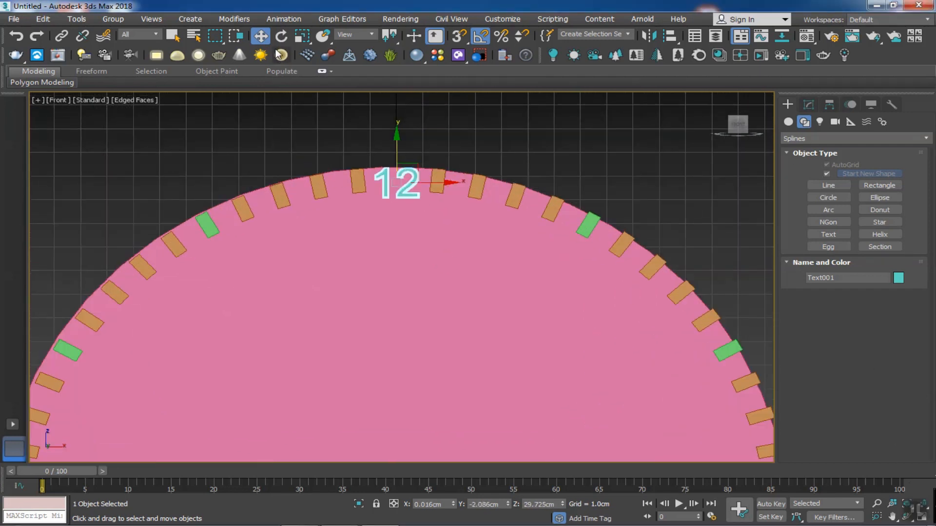
pyautogui.press('e')
pyautogui.moveTo(440, 158); pyautogui.dragTo(445, 166)
pyautogui.hotkey('ctrl', 'z')
pyautogui.click(562, 159)
pyautogui.scroll(-2, 562, 159)
pyautogui.moveTo(540, 177); pyautogui.dragTo(515, 147, button='middle')
pyautogui.scroll(1, 476, 165)
pyautogui.moveTo(497, 204); pyautogui.dragTo(470, 174, button='middle')
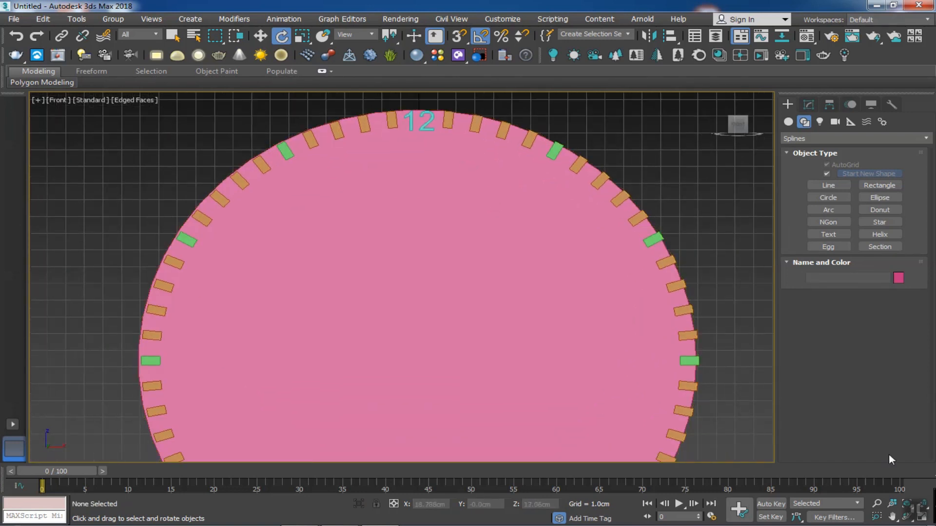
# - Align only the pivot of the "12" text to the clock face cylinder on X, Y and Z position, center to center
pyautogui.click(427, 124)
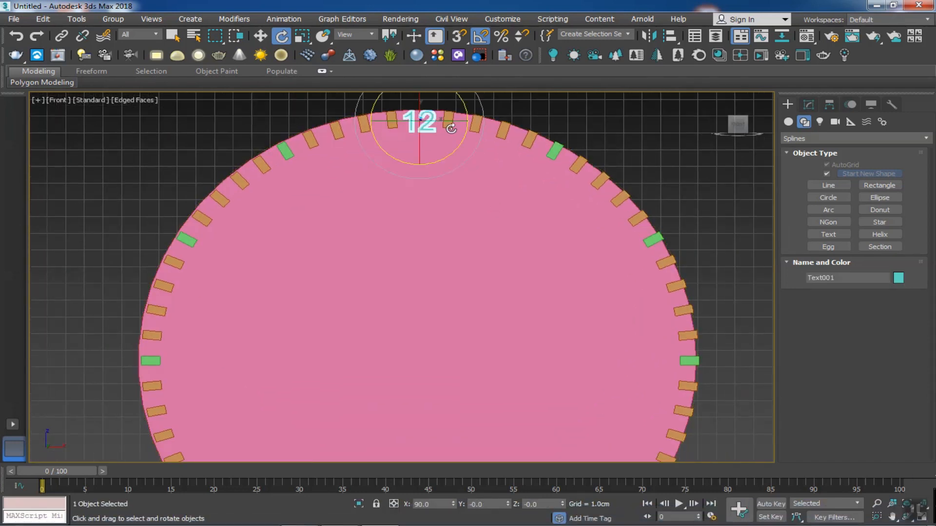
pyautogui.click(829, 105)
pyautogui.click(853, 186)
pyautogui.click(671, 37)
pyautogui.click(536, 240)
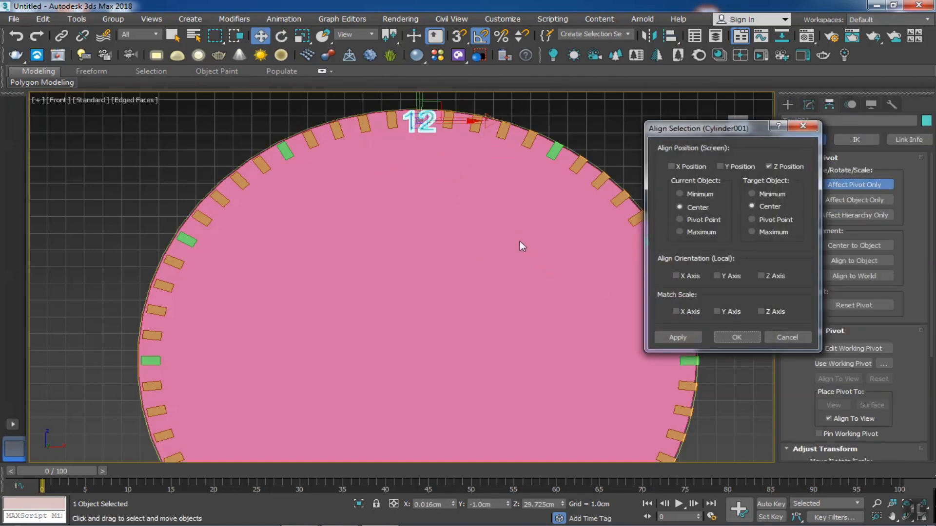
pyautogui.click(689, 166)
pyautogui.click(736, 337)
pyautogui.click(788, 105)
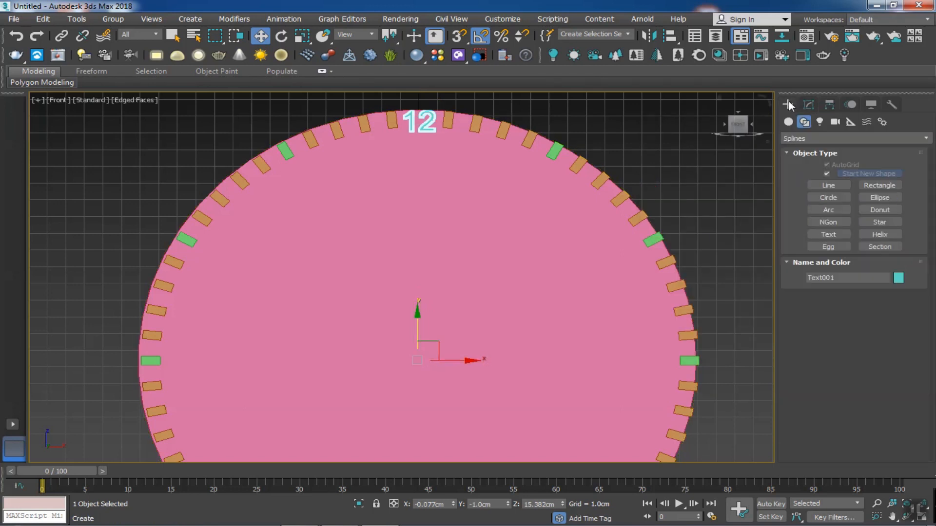
# - Ready the "12" text for rotation and check the angle increment in the grid and snap settings
pyautogui.click(428, 128)
pyautogui.click(281, 36)
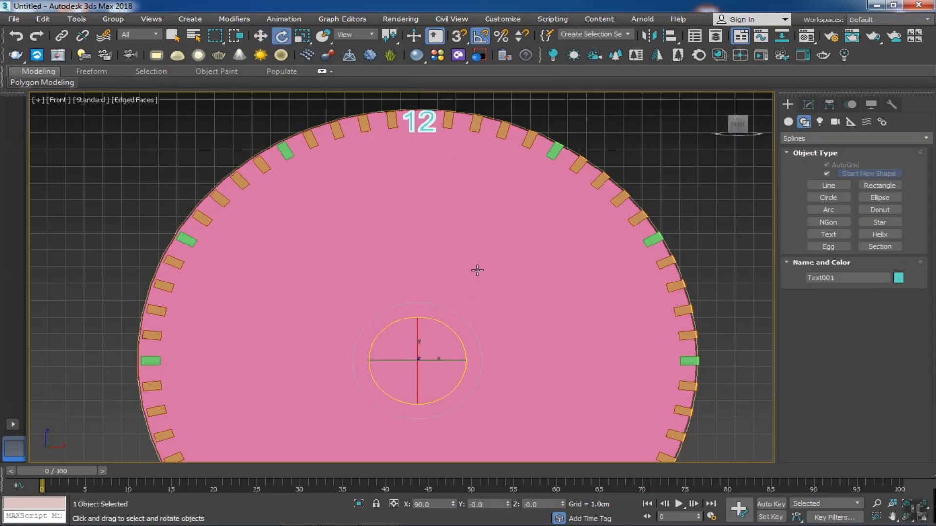
pyautogui.keyDown('shift'); pyautogui.moveTo(441, 325); pyautogui.dragTo(448, 328); pyautogui.keyUp('shift')
pyautogui.rightClick(455, 331)
pyautogui.rightClick(281, 38)
pyautogui.click(759, 201)
pyautogui.rightClick(480, 36)
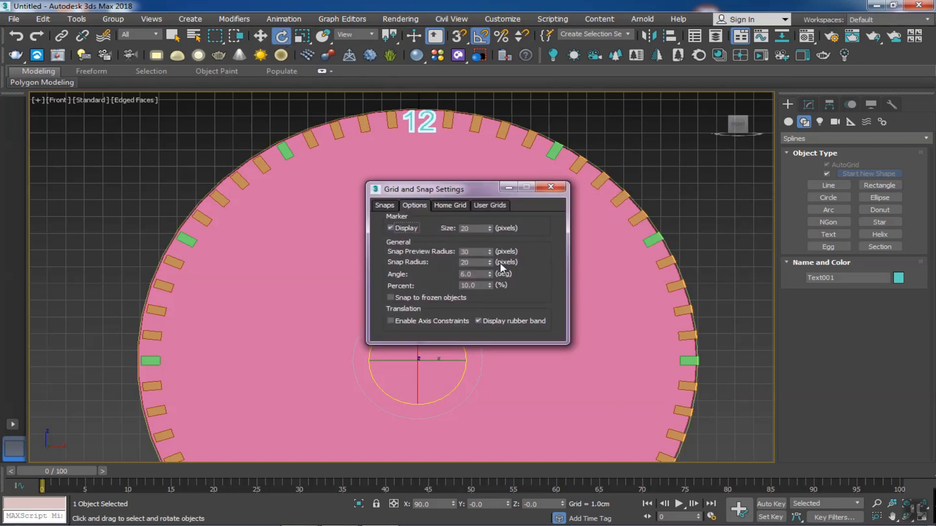
pyautogui.click(551, 189)
# - Rotate-clone the "12" text by 30 degrees around the face centre as 11 independent copies
pyautogui.keyDown('shift'); pyautogui.moveTo(434, 328); pyautogui.dragTo(465, 336); pyautogui.keyUp('shift')
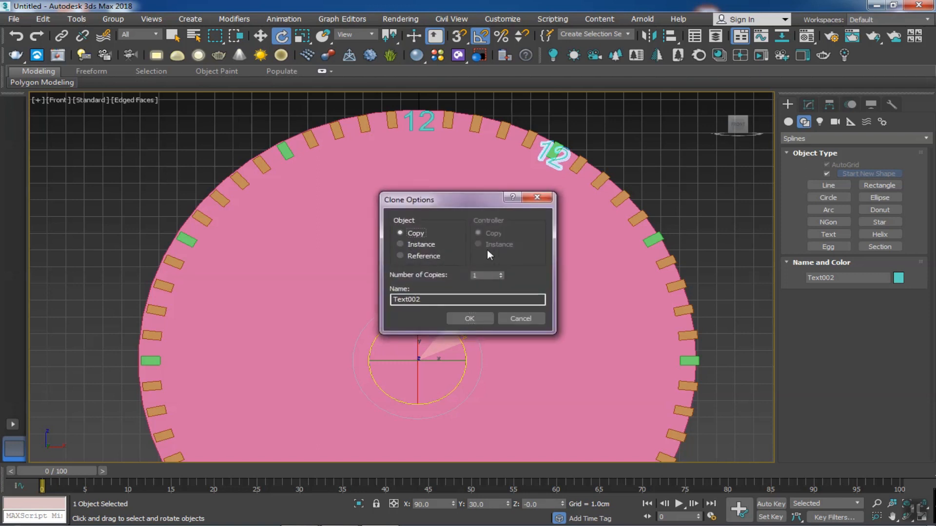
pyautogui.click(503, 273)
pyautogui.click(504, 273)
pyautogui.click(476, 318)
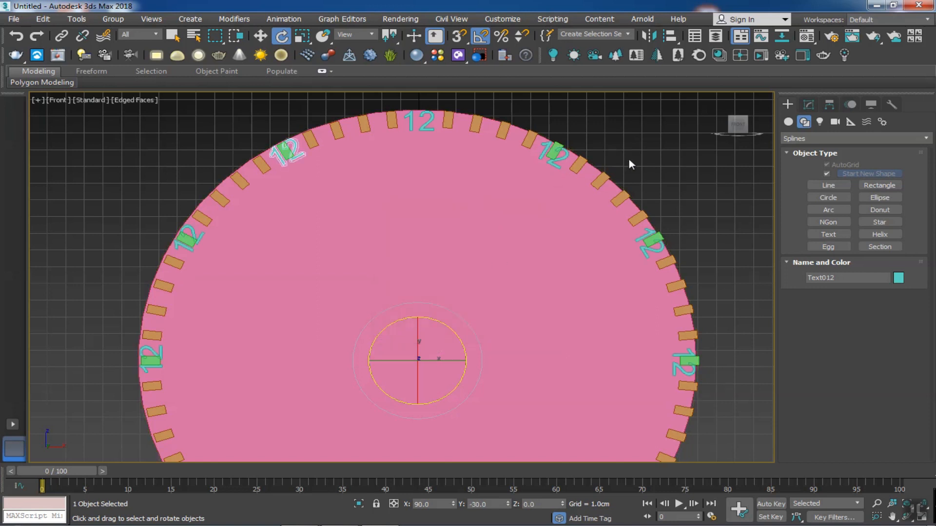
# - Change the text copy at the 1 o'clock position to "1"
pyautogui.click(629, 159)
pyautogui.scroll(3, 629, 159)
pyautogui.click(522, 145)
pyautogui.click(808, 104)
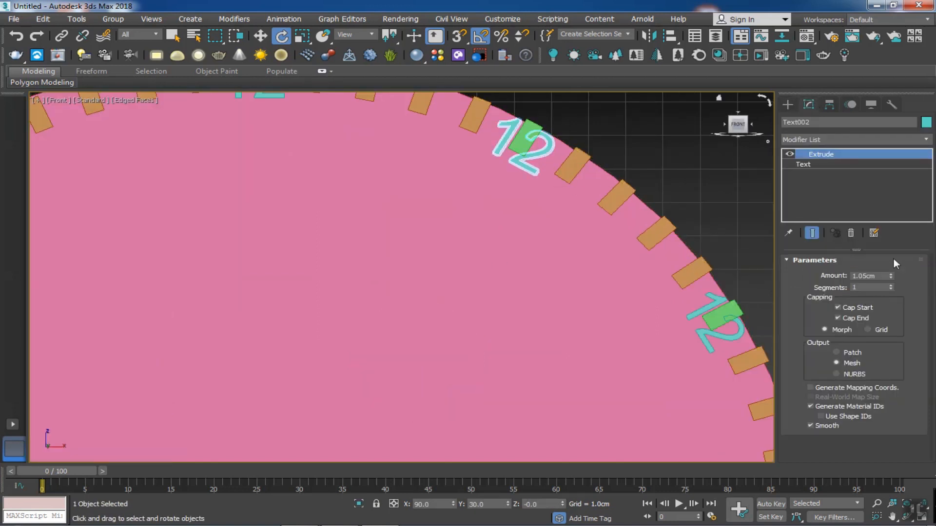
pyautogui.click(744, 252)
pyautogui.scroll(-5, 744, 253)
pyautogui.scroll(2, 661, 263)
pyautogui.click(557, 158)
pyautogui.click(557, 159)
pyautogui.click(560, 160)
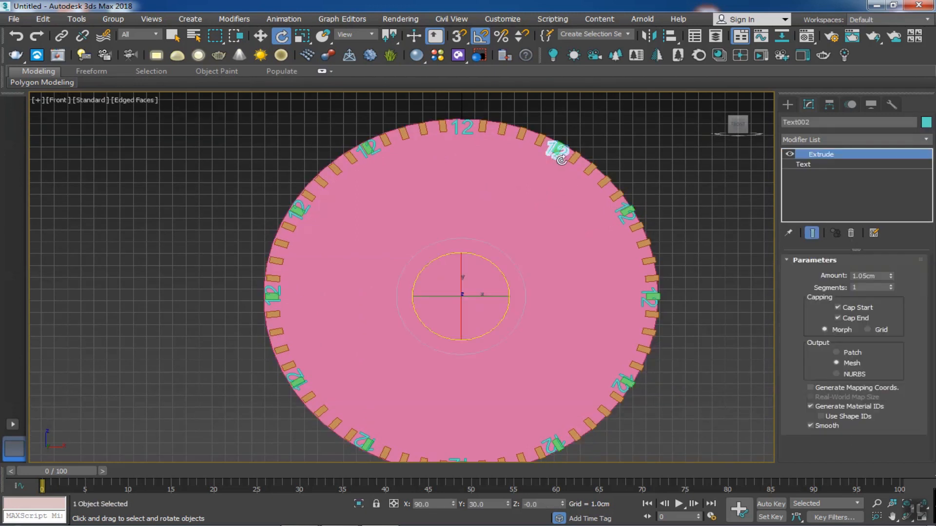
pyautogui.click(806, 164)
pyautogui.click(721, 288)
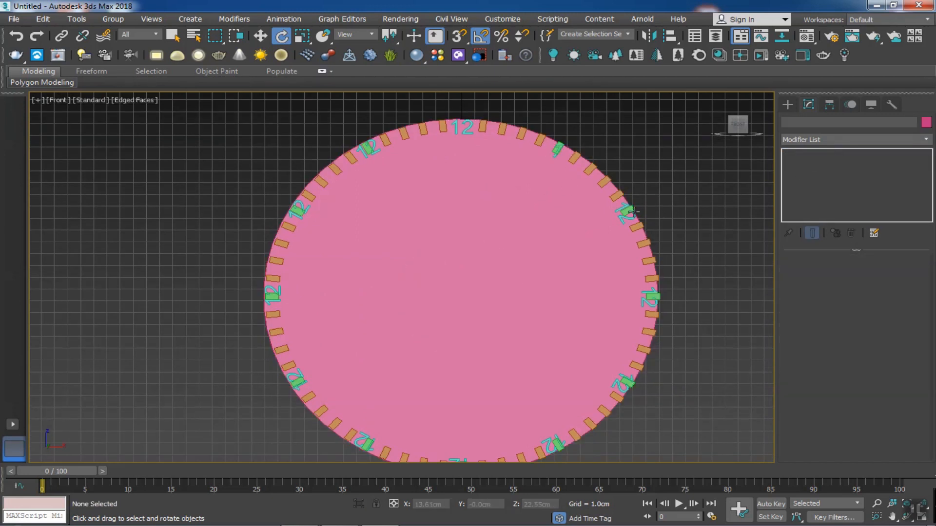
# - Change the text copy at the 2 o'clock position to "2"
pyautogui.scroll(3, 632, 214)
pyautogui.click(633, 216)
pyautogui.click(801, 166)
pyautogui.moveTo(829, 375); pyautogui.dragTo(743, 376)
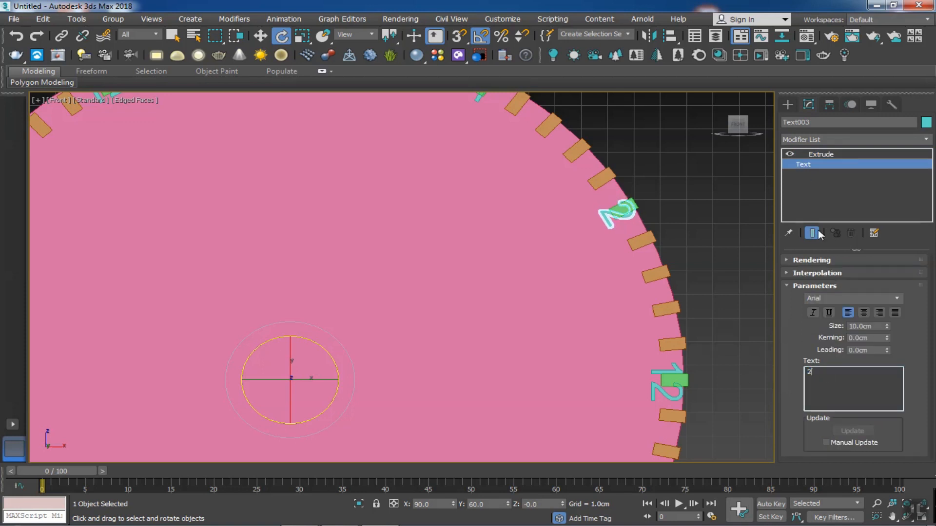
pyautogui.click(820, 154)
pyautogui.click(715, 199)
# - Change the text copy at the 3 o'clock position to "3"
pyautogui.click(670, 395)
pyautogui.click(804, 164)
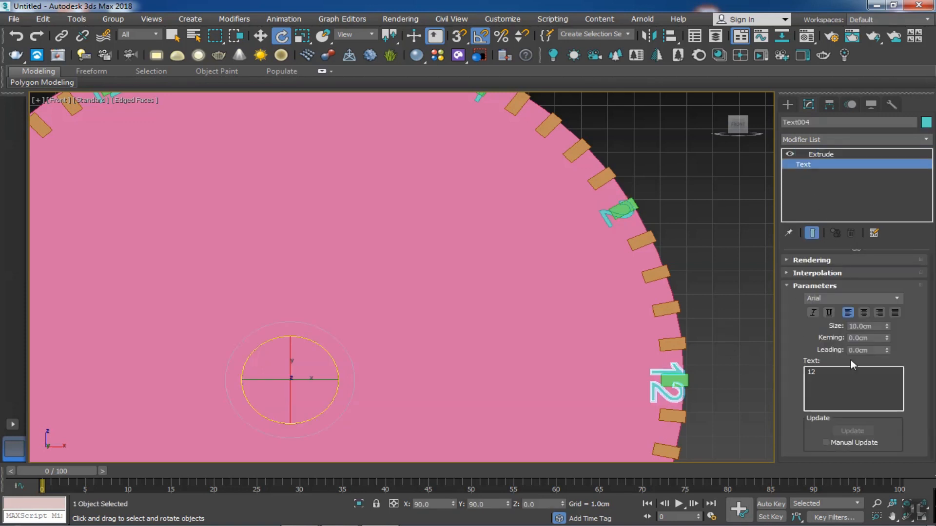
pyautogui.write('3')
pyautogui.click(722, 350)
# - Change the text copy at the 4 o'clock position to "4"
pyautogui.scroll(-5, 661, 293)
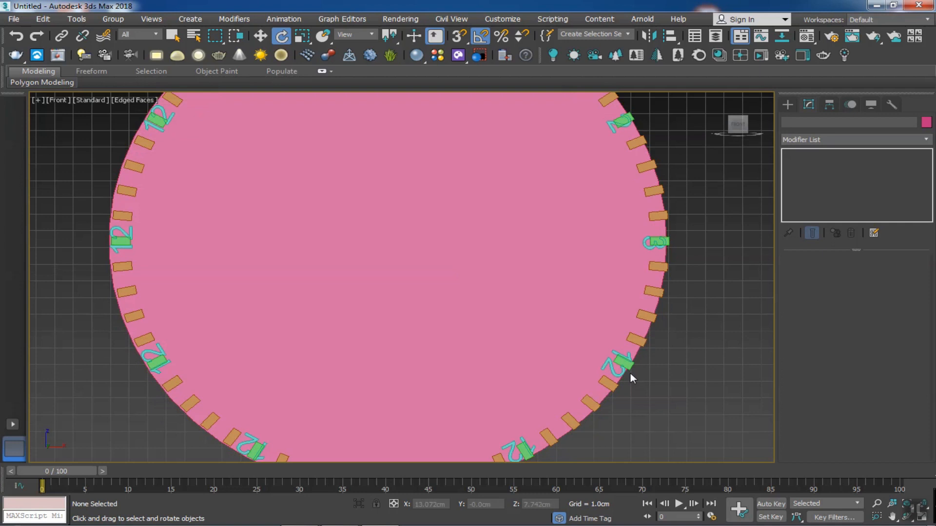
pyautogui.click(624, 368)
pyautogui.click(811, 167)
pyautogui.write('4')
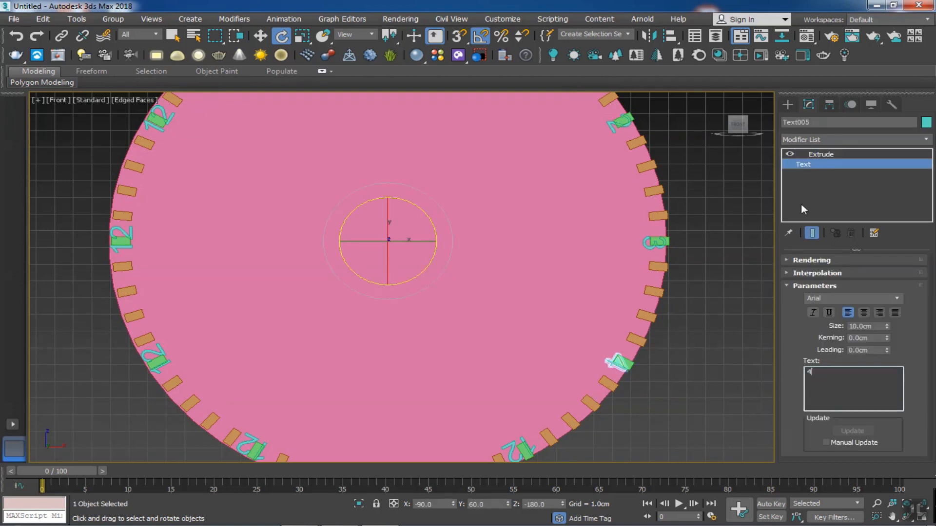
pyautogui.click(821, 154)
pyautogui.click(659, 243)
pyautogui.click(650, 361)
# - Change the text copy at the 5 o'clock position to "5"
pyautogui.moveTo(510, 451); pyautogui.dragTo(522, 365, button='middle')
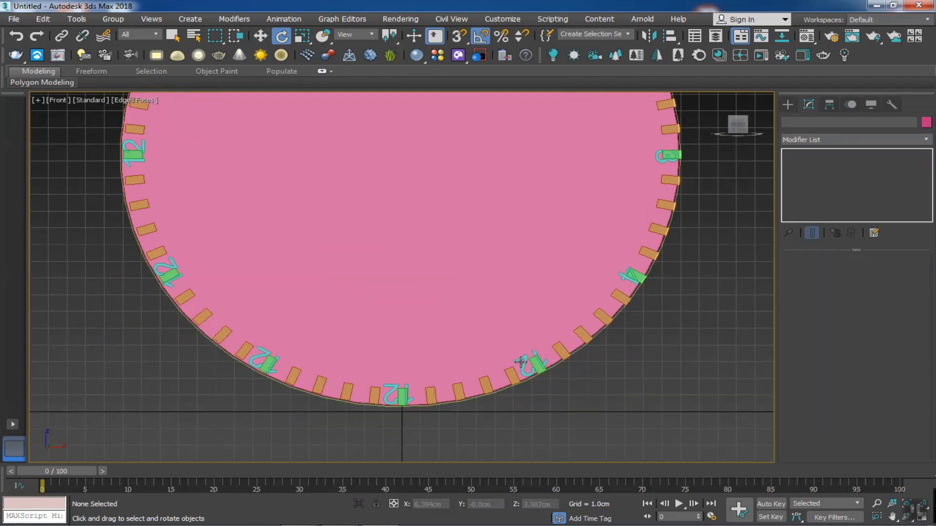
pyautogui.click(530, 363)
pyautogui.click(813, 164)
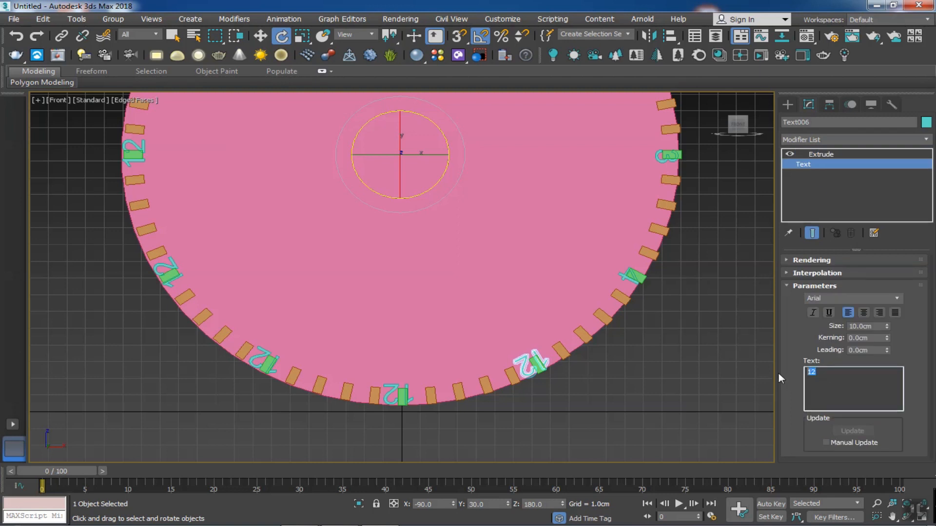
pyautogui.write('5')
pyautogui.click(564, 311)
# - Change the text copy at the 6 o'clock position to "6"
pyautogui.click(390, 396)
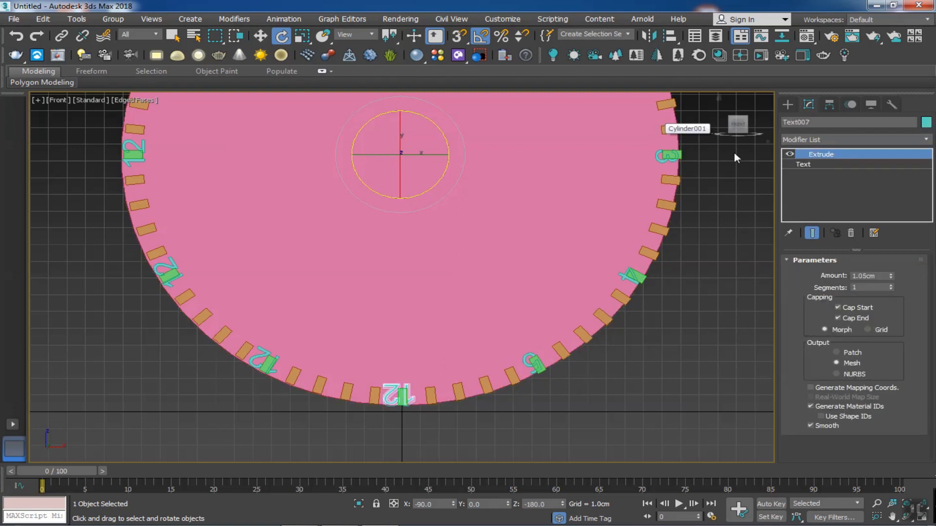
pyautogui.click(803, 164)
pyautogui.moveTo(829, 374); pyautogui.dragTo(775, 373)
pyautogui.write('6')
pyautogui.click(648, 380)
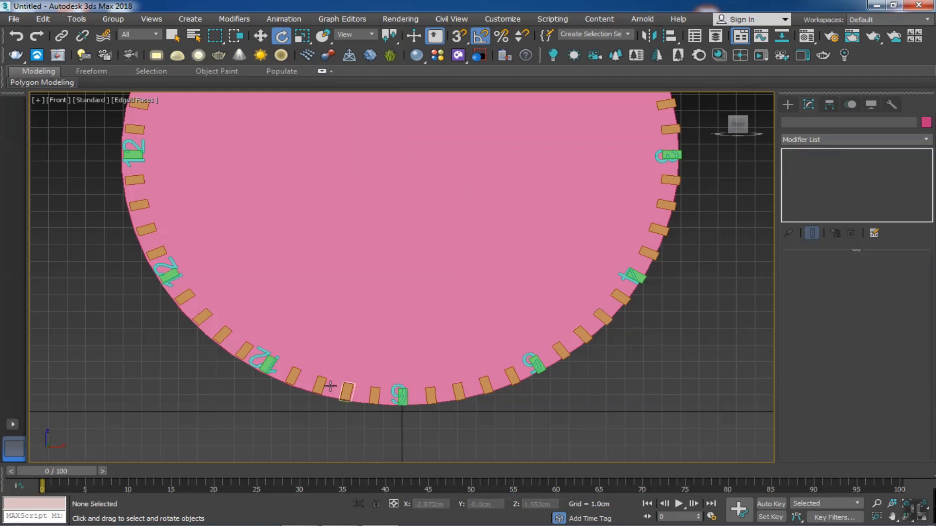
# - Change the text copy at the 7 o'clock position to "7"
pyautogui.click(271, 372)
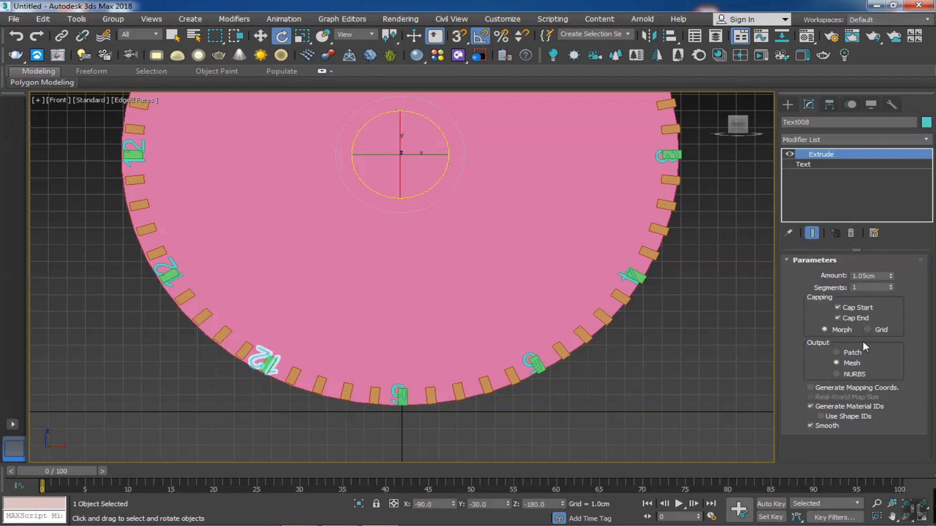
pyautogui.click(802, 165)
pyautogui.write('7')
pyautogui.click(575, 401)
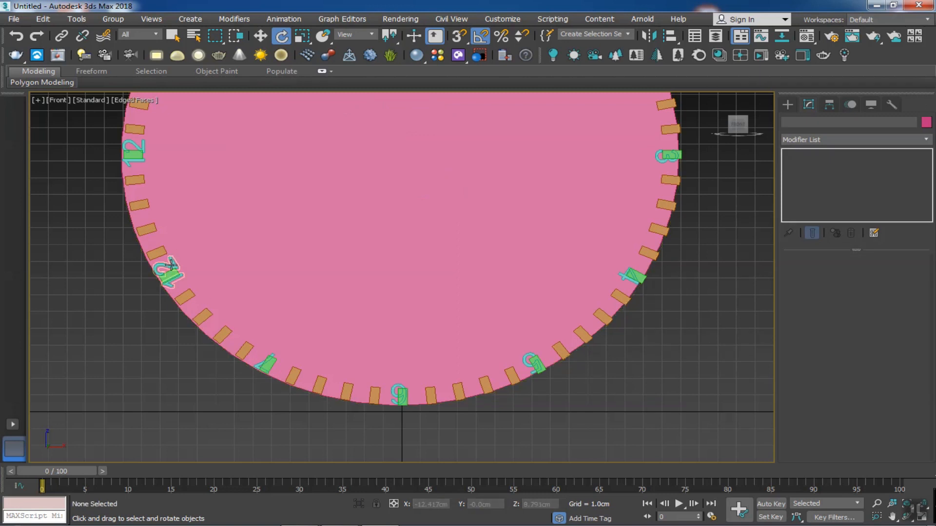
# - Change the text copy at the 8 o'clock position to "8"
pyautogui.click(168, 271)
pyautogui.click(820, 165)
pyautogui.moveTo(828, 373); pyautogui.dragTo(686, 375)
pyautogui.write('8')
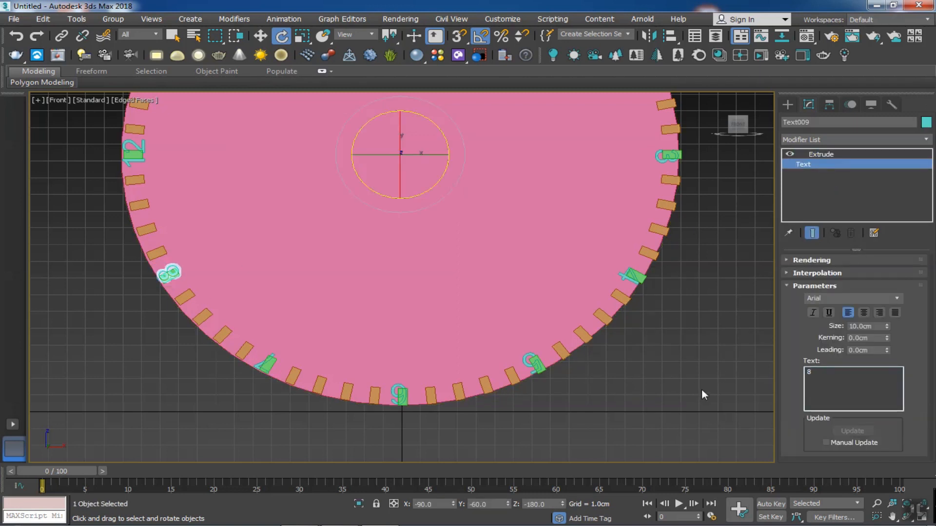
pyautogui.click(701, 391)
# - Change the text copy at the 9 o'clock position to "9"
pyautogui.click(135, 147)
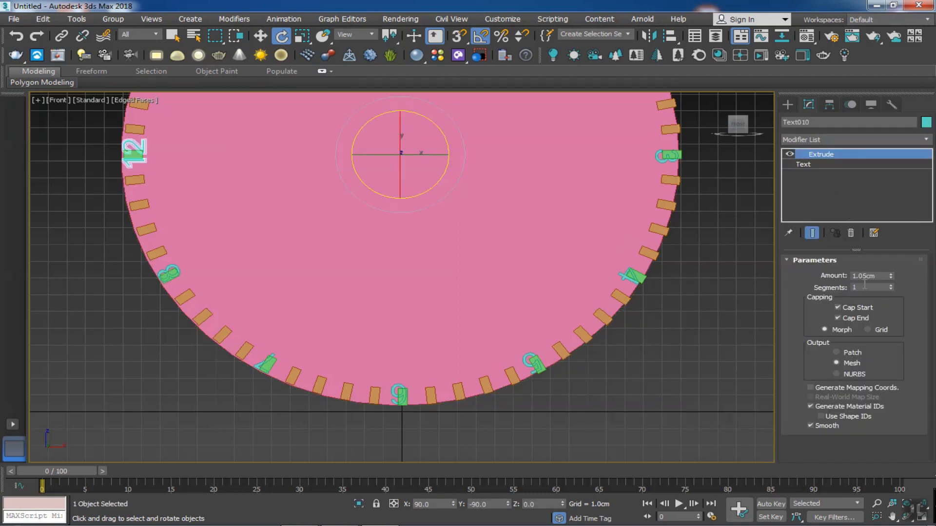
pyautogui.click(807, 165)
pyautogui.moveTo(829, 381); pyautogui.dragTo(729, 377)
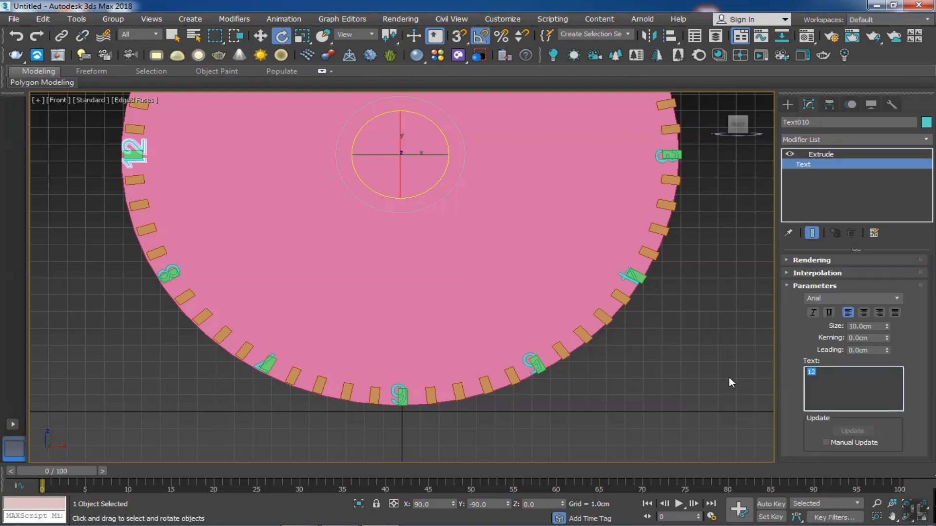
pyautogui.write('9')
pyautogui.click(729, 377)
# - Change the text copy at the 10 o'clock position to "10"
pyautogui.moveTo(270, 265); pyautogui.dragTo(292, 368, button='middle')
pyautogui.click(198, 131)
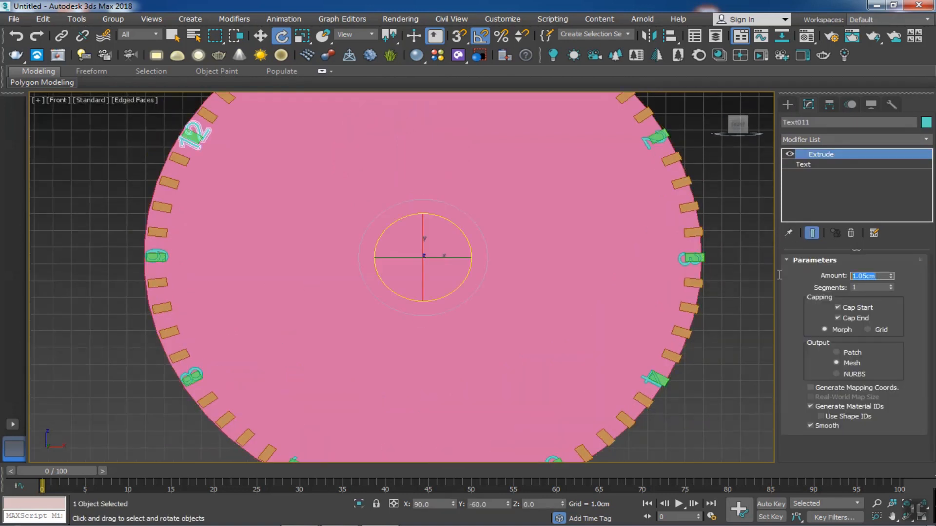
pyautogui.click(803, 165)
pyautogui.write('10')
pyautogui.click(732, 354)
# - Change the text copy at the 11 o'clock position to "11"
pyautogui.moveTo(462, 197); pyautogui.dragTo(429, 307, button='middle')
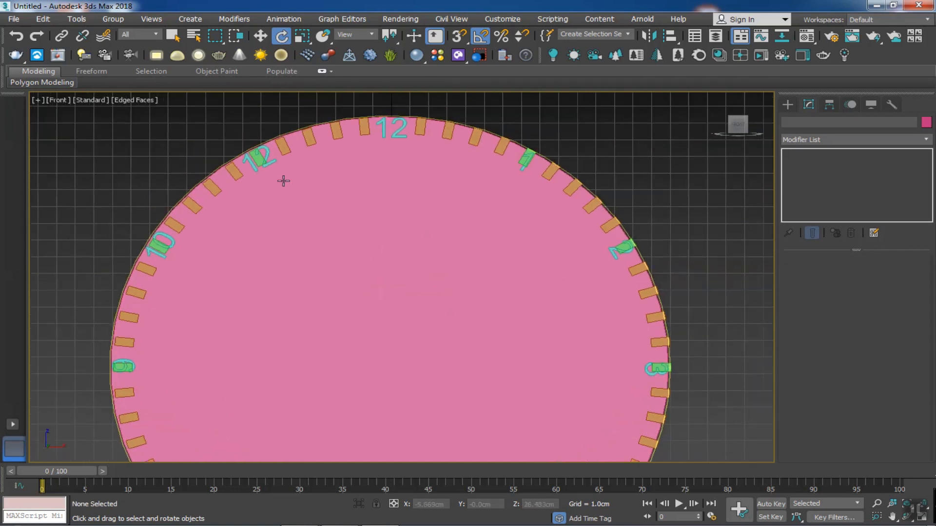
pyautogui.click(265, 160)
pyautogui.click(804, 164)
pyautogui.write('11')
pyautogui.click(821, 155)
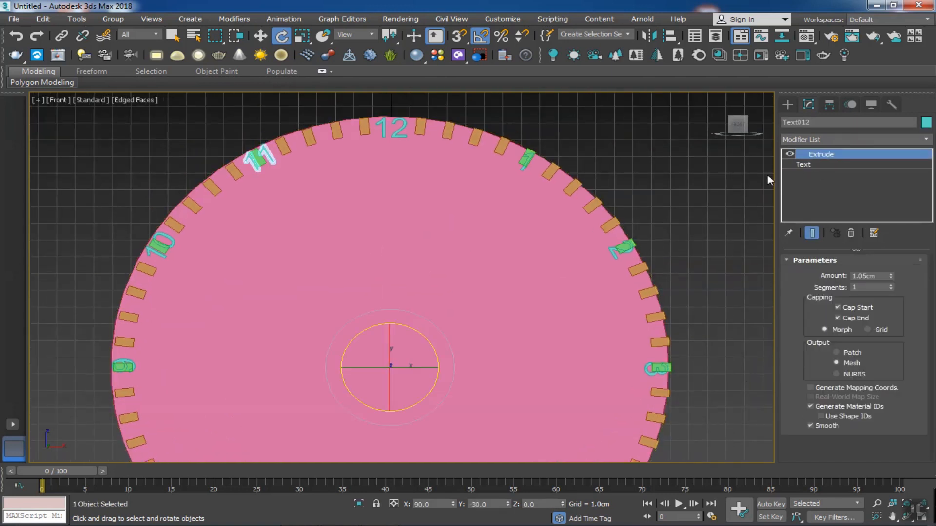
pyautogui.click(760, 175)
# - Delete the green boxes behind the "1", "2" and "3" numerals
pyautogui.scroll(3, 485, 116)
pyautogui.click(559, 212)
pyautogui.press('Delete')
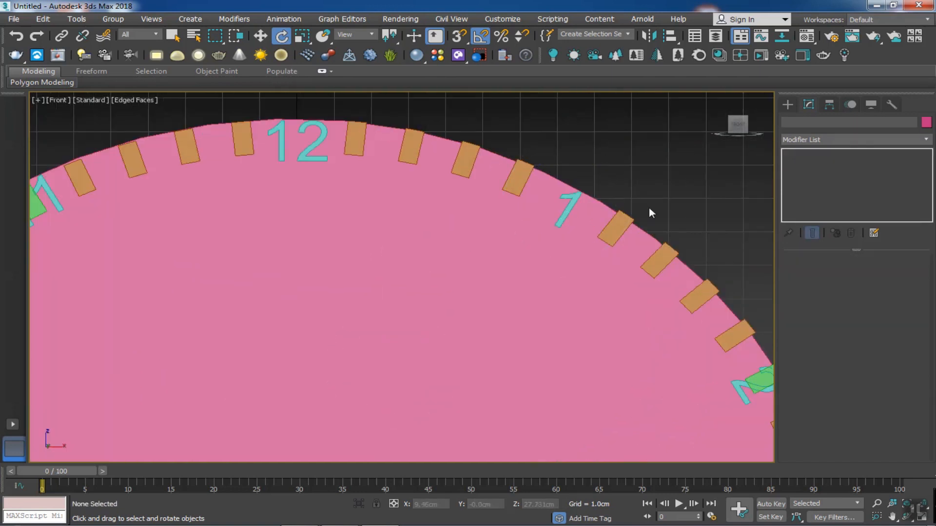
pyautogui.moveTo(650, 211); pyautogui.dragTo(584, 129, button='middle')
pyautogui.click(696, 300)
pyautogui.press('Delete')
pyautogui.moveTo(681, 326); pyautogui.dragTo(659, 249, button='middle')
pyautogui.scroll(-2, 659, 249)
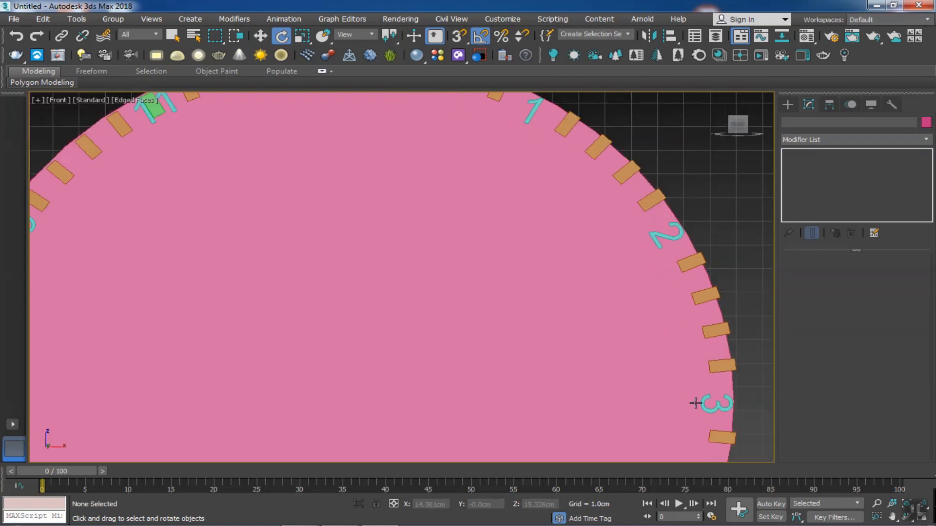
# - Delete the green boxes behind the "4" and "5" numerals
pyautogui.moveTo(696, 403); pyautogui.dragTo(686, 286, button='middle')
pyautogui.scroll(-2, 686, 286)
pyautogui.moveTo(660, 331); pyautogui.dragTo(656, 264, button='middle')
pyautogui.scroll(2, 656, 264)
pyautogui.click(666, 366)
pyautogui.press('Delete')
pyautogui.moveTo(611, 309); pyautogui.dragTo(646, 252, button='middle')
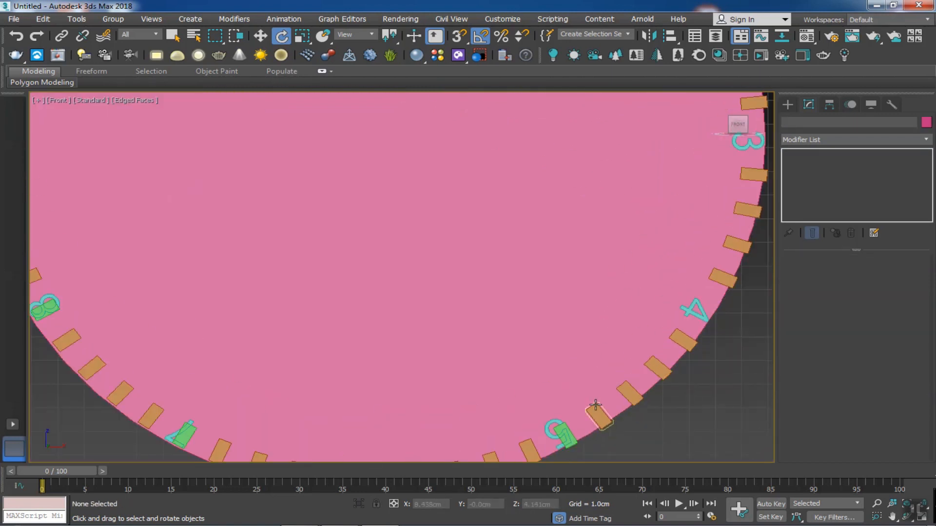
pyautogui.press('Delete')
# - Delete the green boxes behind the "6", "7" and "8" numerals
pyautogui.moveTo(424, 441); pyautogui.dragTo(504, 288, button='middle')
pyautogui.click(457, 332)
pyautogui.press('Delete')
pyautogui.click(266, 283)
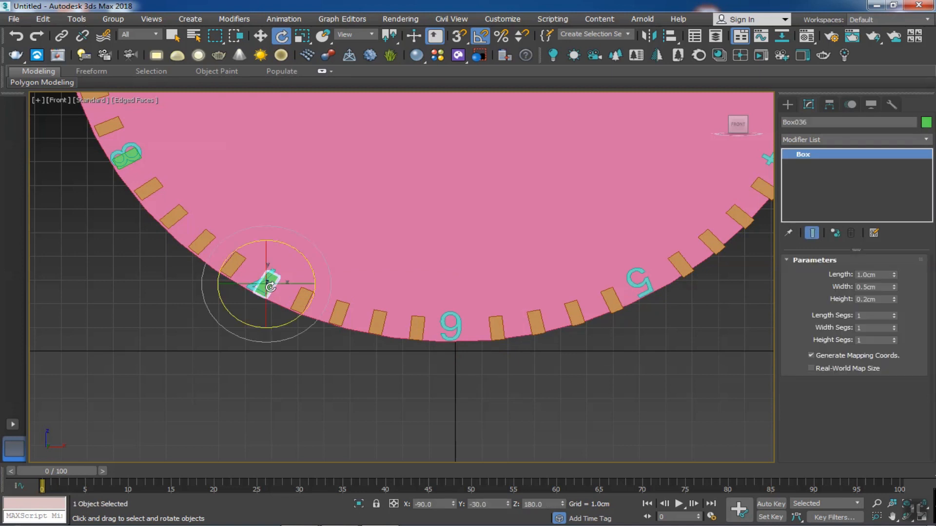
pyautogui.press('Delete')
pyautogui.moveTo(239, 190); pyautogui.dragTo(262, 243, button='middle')
pyautogui.click(161, 209)
pyautogui.press('Delete')
pyautogui.moveTo(161, 210); pyautogui.dragTo(204, 354, button='middle')
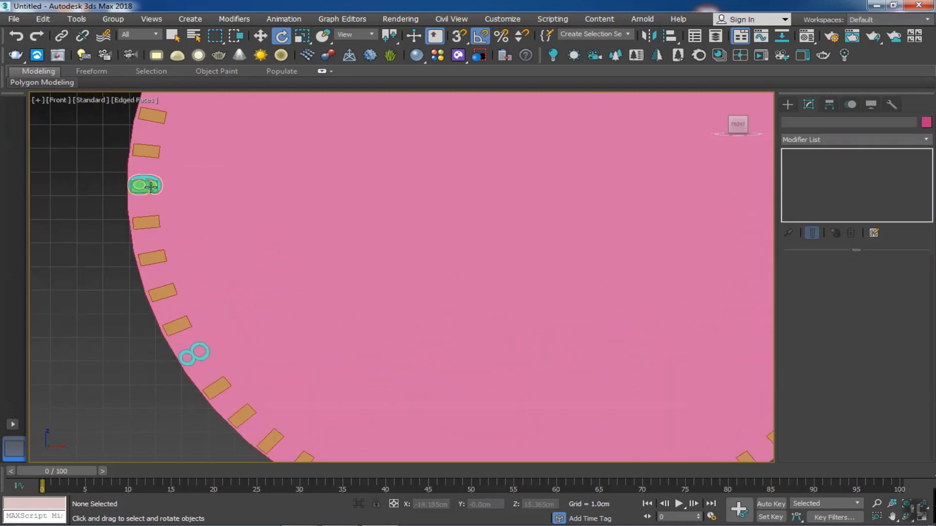
# - Delete the green box behind the "9" numeral while keeping the numeral itself
pyautogui.click(152, 190)
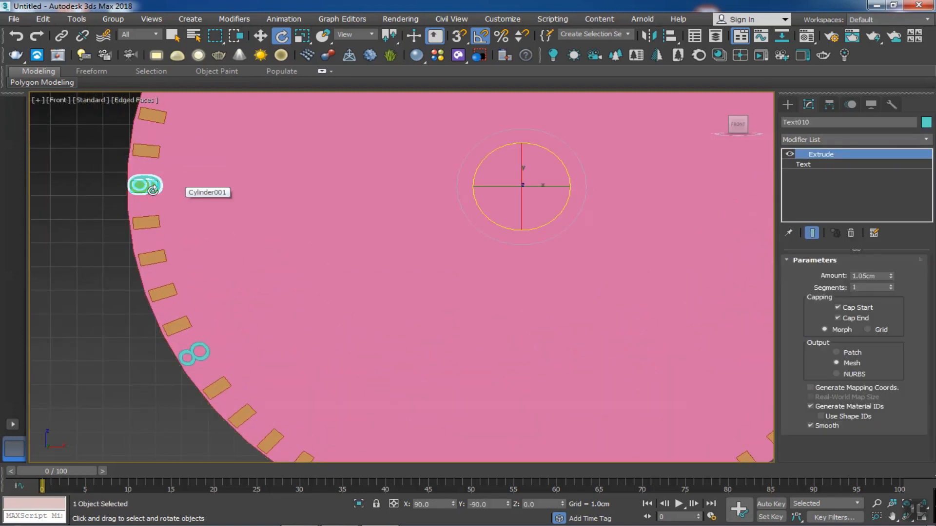
pyautogui.scroll(5, 147, 193)
pyautogui.hotkey('ctrl', 'z')
pyautogui.click(166, 177)
pyautogui.press('Delete')
pyautogui.scroll(-5, 167, 180)
# - Delete the green boxes behind the "10" and "11" numerals
pyautogui.moveTo(174, 209); pyautogui.dragTo(202, 322, button='middle')
pyautogui.click(246, 119)
pyautogui.press('Delete')
pyautogui.moveTo(306, 168); pyautogui.dragTo(290, 278, button='middle')
pyautogui.click(362, 98)
pyautogui.press('Delete')
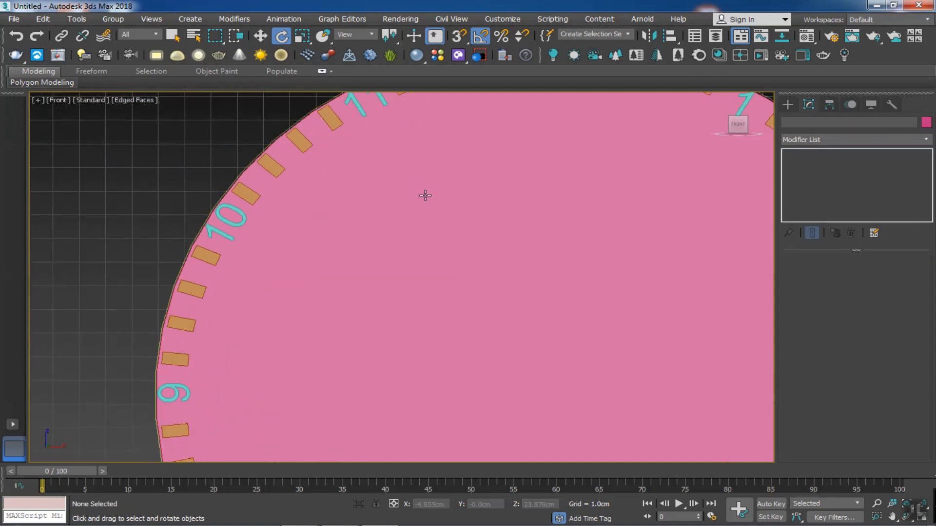
pyautogui.scroll(-5, 371, 212)
pyautogui.moveTo(453, 232); pyautogui.dragTo(437, 187, button='middle')
pyautogui.scroll(3, 596, 352)
pyautogui.click(590, 352)
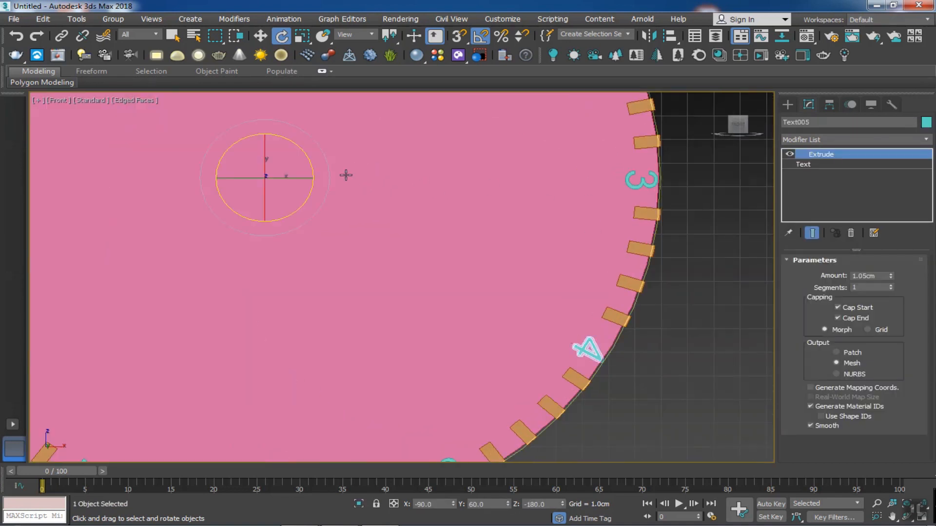
pyautogui.rightClick(283, 35)
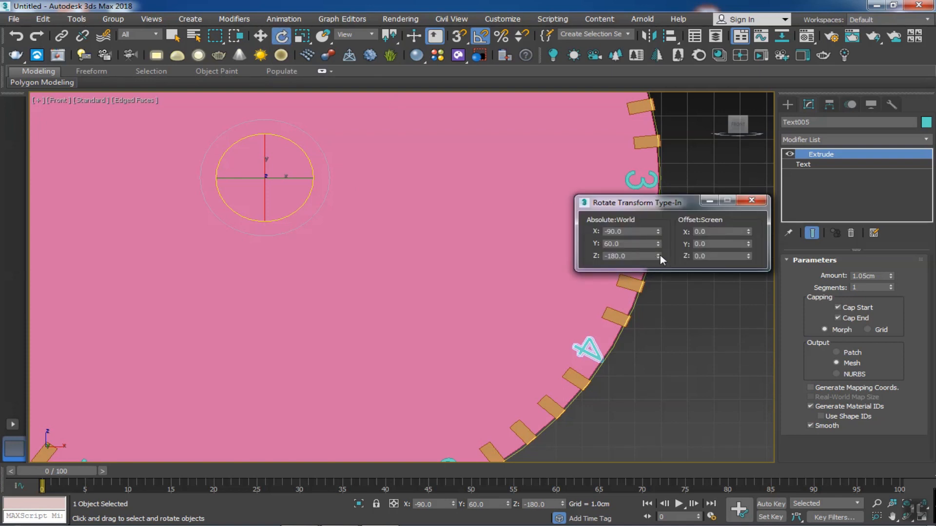
pyautogui.click(750, 201)
pyautogui.click(670, 350)
pyautogui.click(587, 352)
pyautogui.click(670, 352)
pyautogui.click(599, 356)
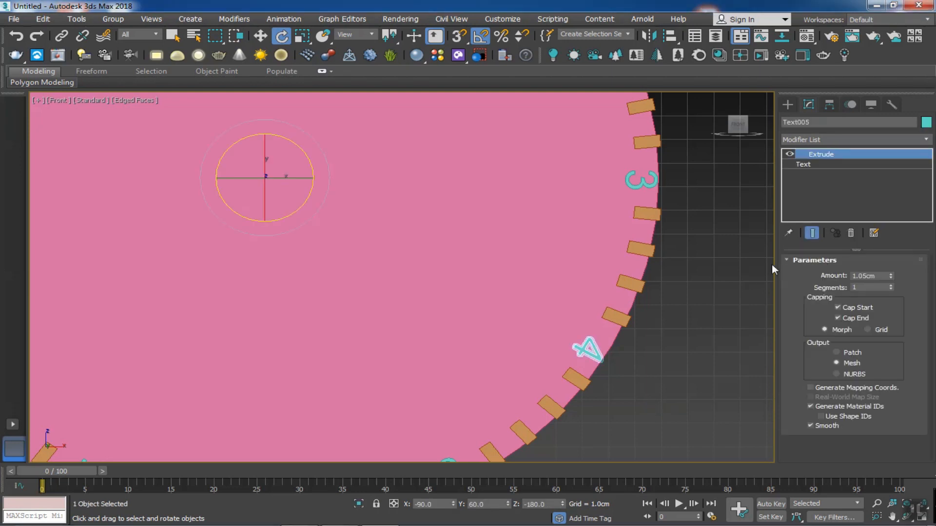
# - Try to center the "4" numeral on its pivot by affecting the object only
pyautogui.scroll(-5, 771, 264)
pyautogui.click(829, 104)
pyautogui.click(848, 184)
pyautogui.click(849, 200)
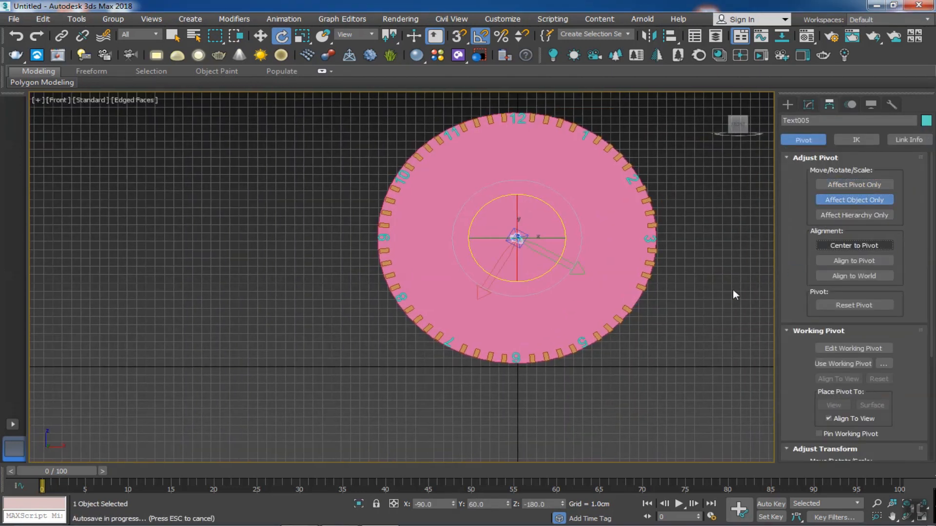
pyautogui.click(687, 293)
pyautogui.scroll(4, 689, 295)
# - Center the pivots of the "4", "5" and "6" numerals on their objects, affecting the pivot only
pyautogui.click(591, 295)
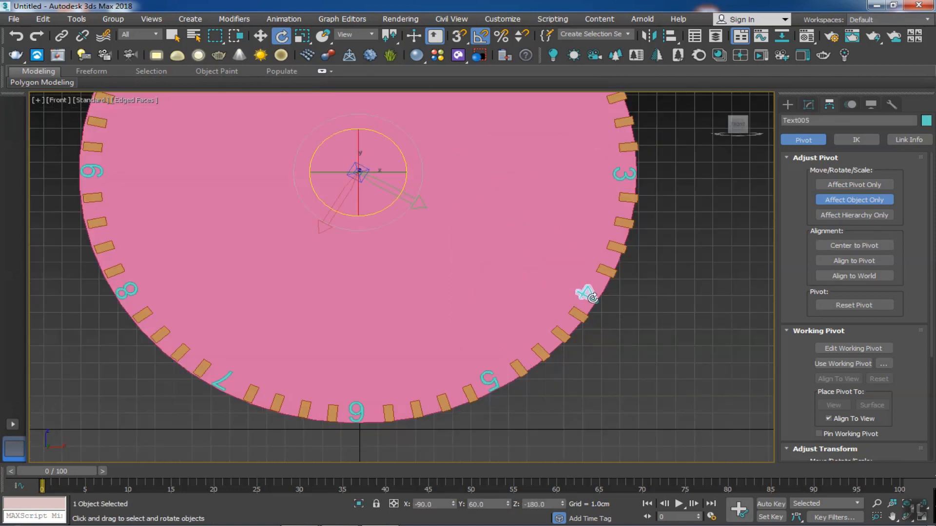
pyautogui.click(851, 186)
pyautogui.click(857, 245)
pyautogui.click(488, 382)
pyautogui.click(847, 247)
pyautogui.click(356, 413)
pyautogui.click(854, 245)
# - Center the pivots of the "7", "8" and "9" numerals on their objects
pyautogui.click(220, 382)
pyautogui.click(854, 245)
pyautogui.click(854, 260)
pyautogui.click(127, 293)
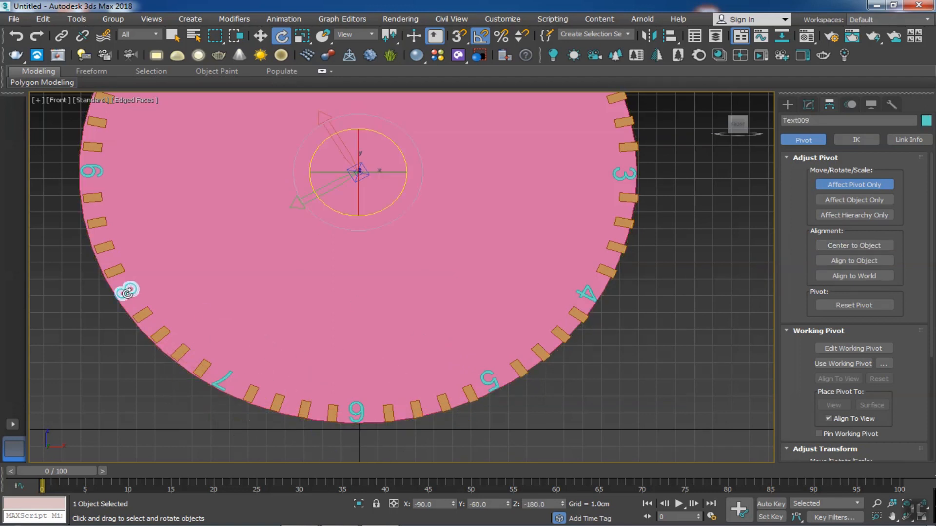
pyautogui.click(861, 245)
pyautogui.click(92, 171)
pyautogui.click(868, 246)
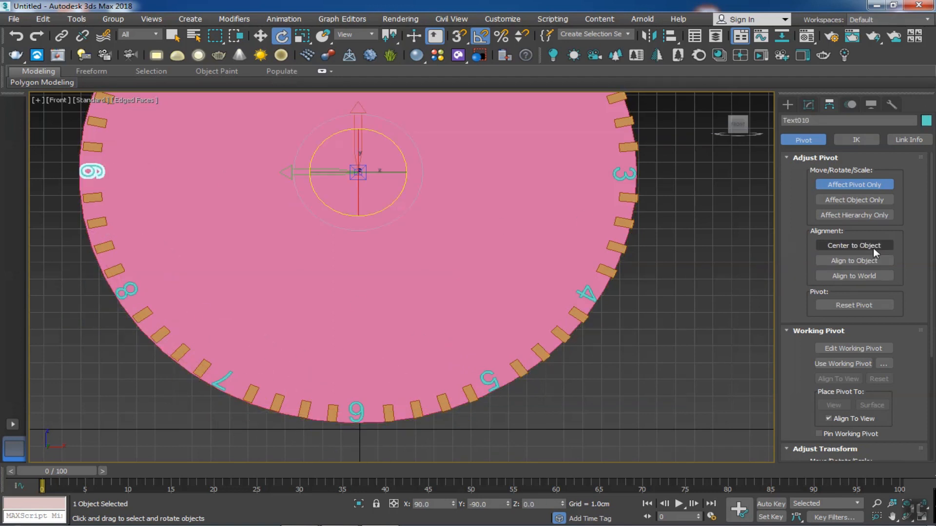
# - Center the "10" numeral's pivot on its object, leave pivot editing and clear the selection
pyautogui.moveTo(306, 171); pyautogui.dragTo(349, 328, button='middle')
pyautogui.click(182, 209)
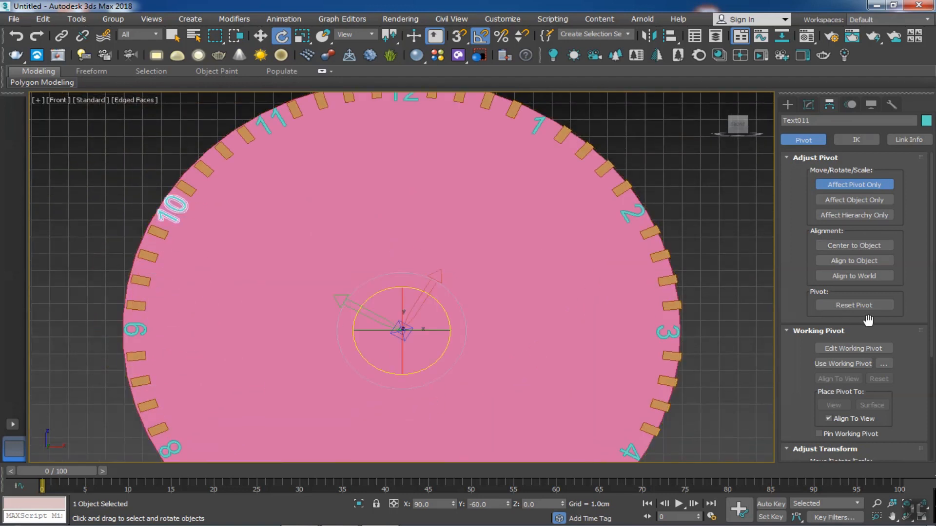
pyautogui.click(847, 246)
pyautogui.scroll(-2, 648, 261)
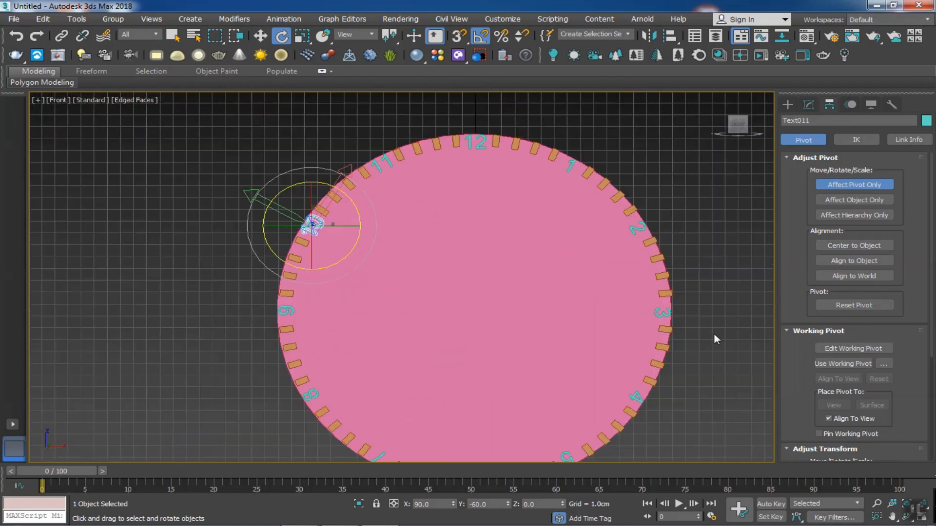
pyautogui.scroll(2, 692, 373)
pyautogui.moveTo(692, 375); pyautogui.dragTo(663, 329, button='middle')
pyautogui.click(787, 105)
pyautogui.click(633, 280)
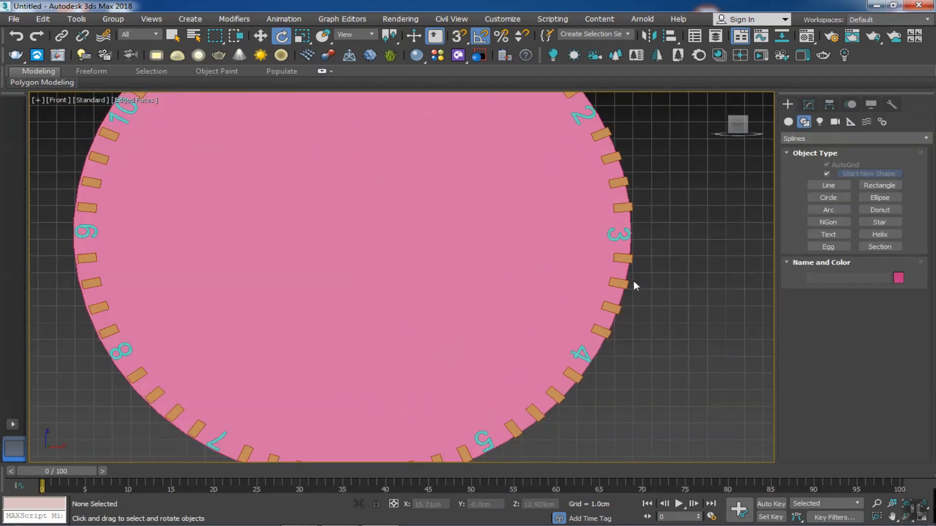
# - Rotate the "4" numeral about its own center until it stands upright
pyautogui.click(579, 357)
pyautogui.scroll(4, 627, 385)
pyautogui.moveTo(582, 305); pyautogui.dragTo(573, 213)
pyautogui.scroll(-5, 580, 234)
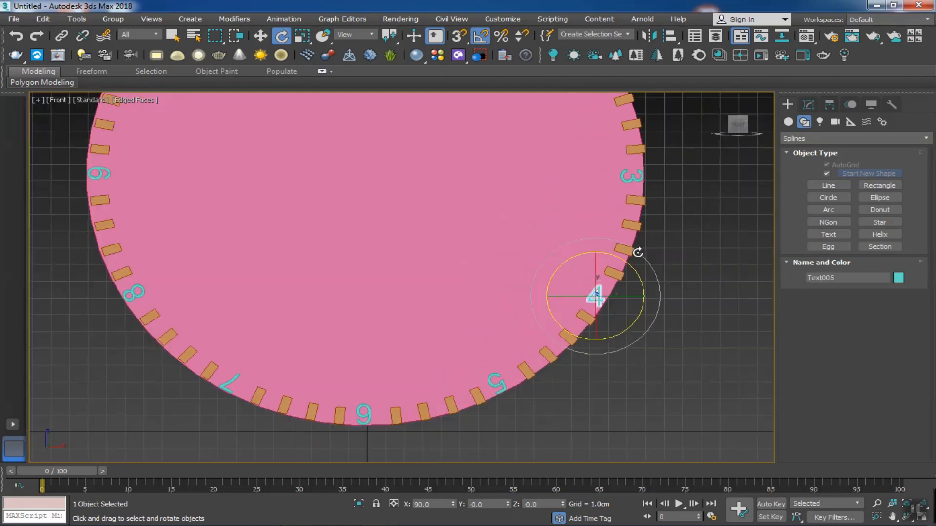
# - Center the "3" numeral's pivot on its object and rotate the numeral upright
pyautogui.scroll(4, 617, 297)
pyautogui.click(619, 311)
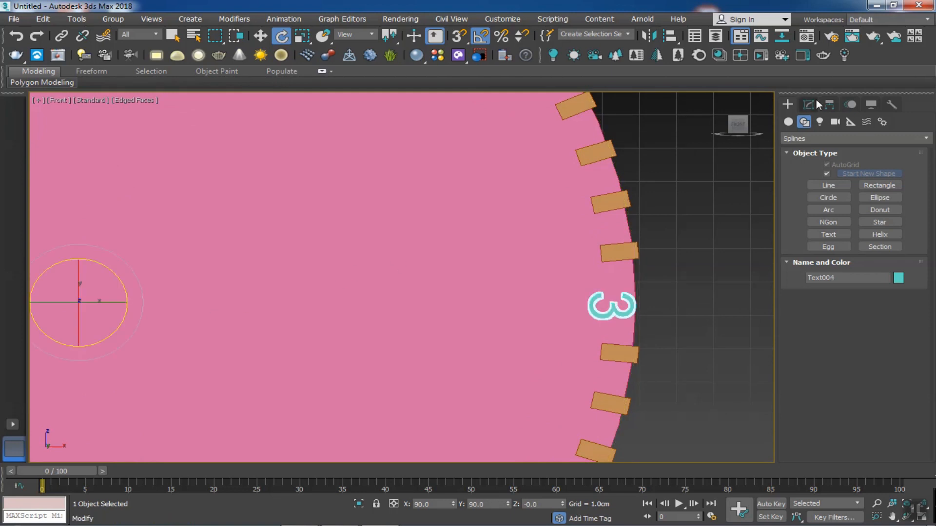
pyautogui.click(827, 104)
pyautogui.click(858, 188)
pyautogui.click(845, 243)
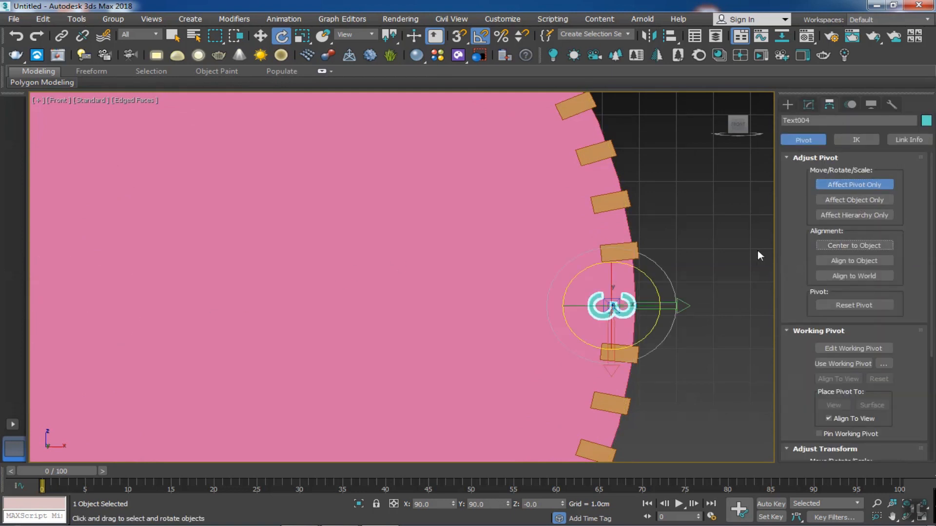
pyautogui.click(701, 233)
pyautogui.click(615, 314)
pyautogui.moveTo(658, 323); pyautogui.dragTo(656, 264)
pyautogui.scroll(-3, 668, 328)
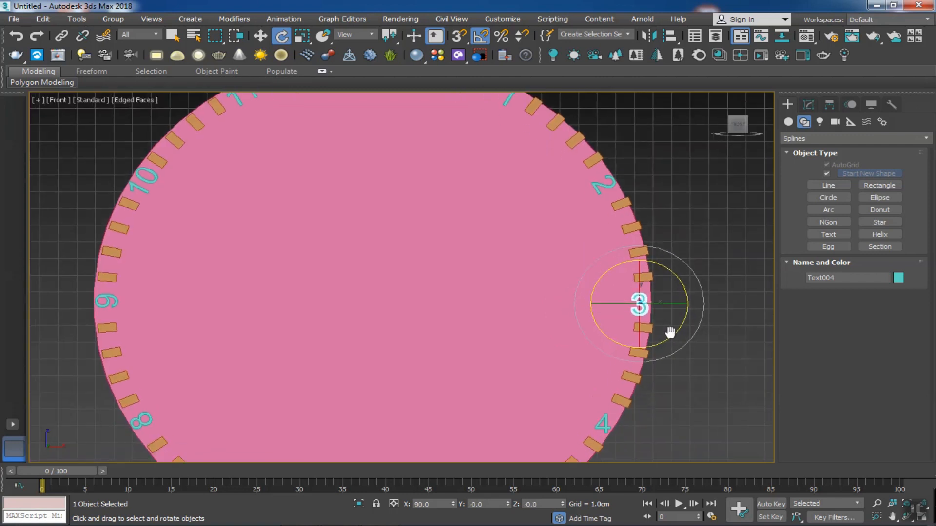
# - Rotate the "5" and "6" numerals about their own centers so that they read upright
pyautogui.moveTo(668, 328); pyautogui.dragTo(699, 215, button='middle')
pyautogui.click(554, 339)
pyautogui.scroll(3, 554, 338)
pyautogui.moveTo(588, 340); pyautogui.dragTo(571, 229)
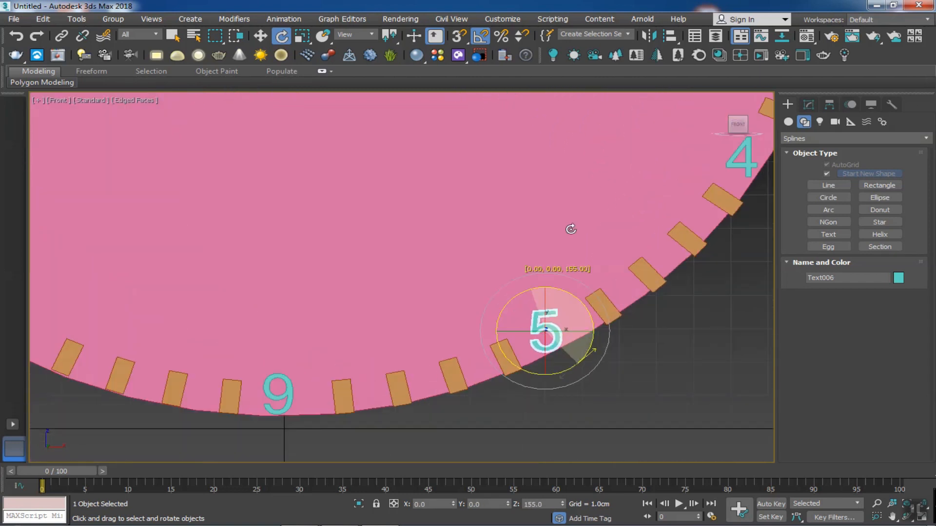
pyautogui.scroll(-4, 570, 341)
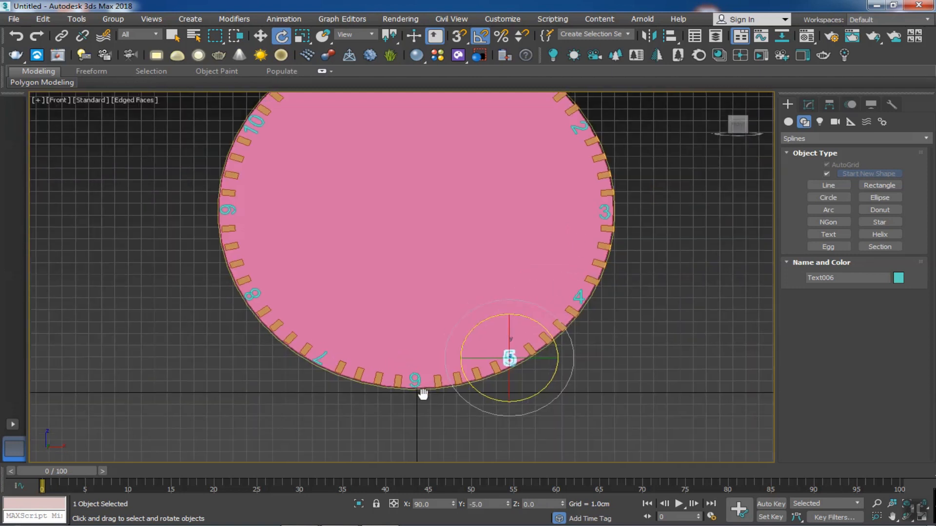
pyautogui.scroll(4, 424, 390)
pyautogui.click(427, 393)
pyautogui.moveTo(464, 366); pyautogui.dragTo(557, 141)
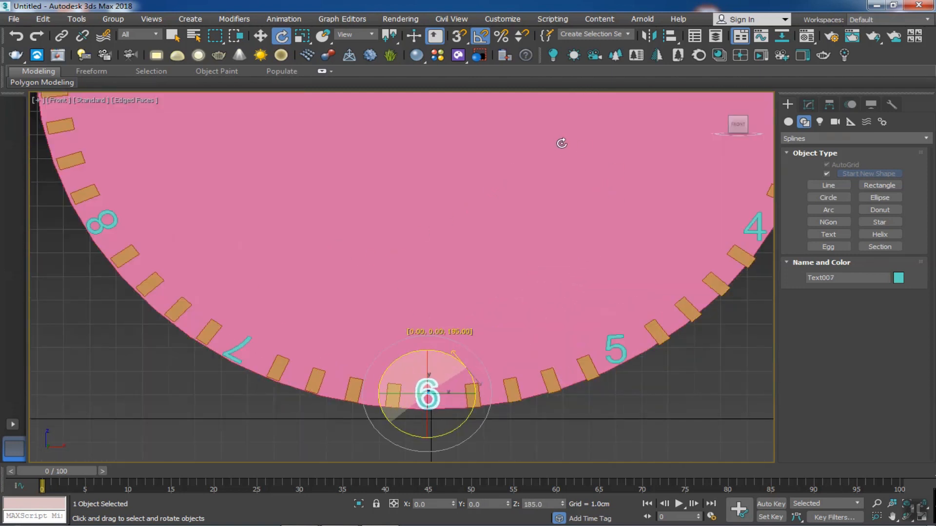
# - Rotate the "7" and "8" numerals about their own centers so that they read upright
pyautogui.click(239, 344)
pyautogui.moveTo(288, 324); pyautogui.dragTo(190, 338)
pyautogui.moveTo(186, 310); pyautogui.dragTo(336, 382, button='middle')
pyautogui.scroll(2, 336, 383)
pyautogui.click(210, 285)
pyautogui.moveTo(167, 310); pyautogui.dragTo(190, 127)
# - Rotate the "9" numeral upright about its own center and clear the selection
pyautogui.moveTo(190, 127); pyautogui.dragTo(232, 339, button='middle')
pyautogui.click(179, 262)
pyautogui.moveTo(222, 237); pyautogui.dragTo(234, 335)
pyautogui.scroll(-6, 234, 334)
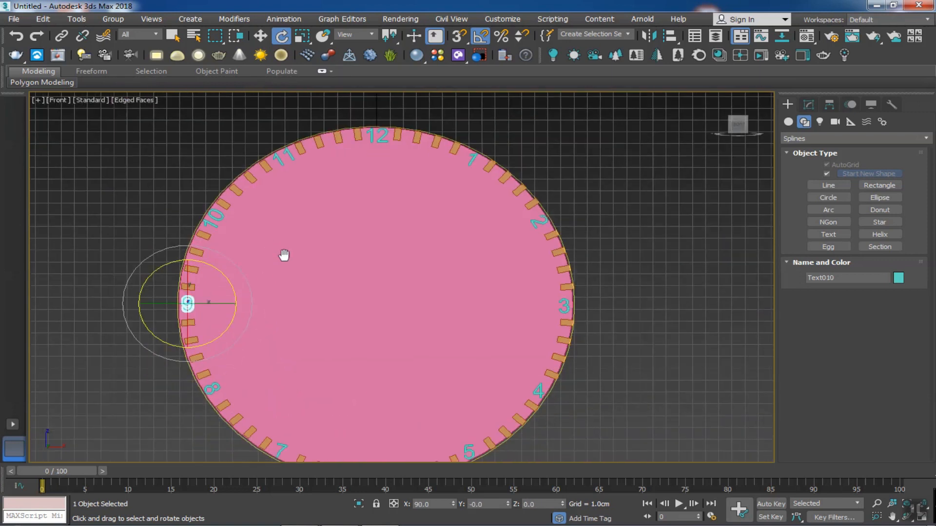
pyautogui.click(604, 330)
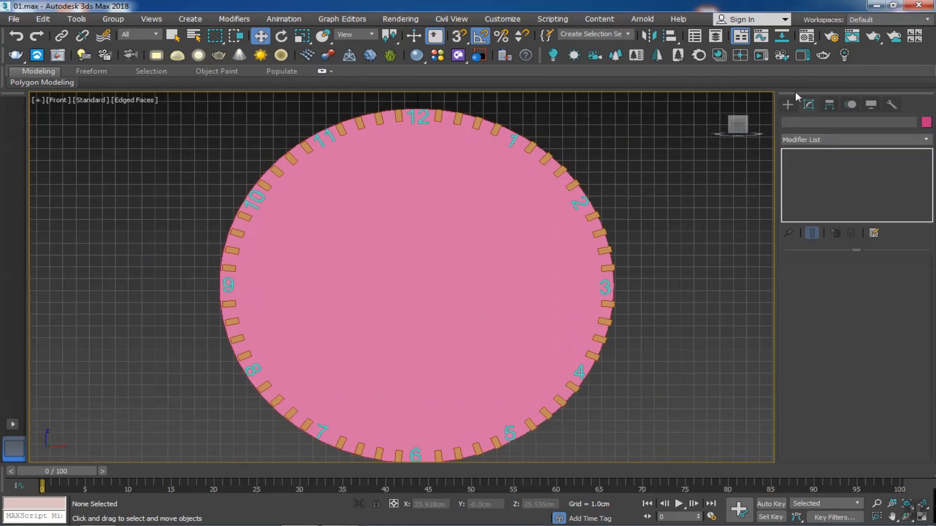
# - Create a cylinder about 1.2 cm in radius and 0.45 cm deep near the middle of the clock face
pyautogui.click(788, 104)
pyautogui.click(828, 200)
pyautogui.moveTo(393, 284); pyautogui.dragTo(406, 291)
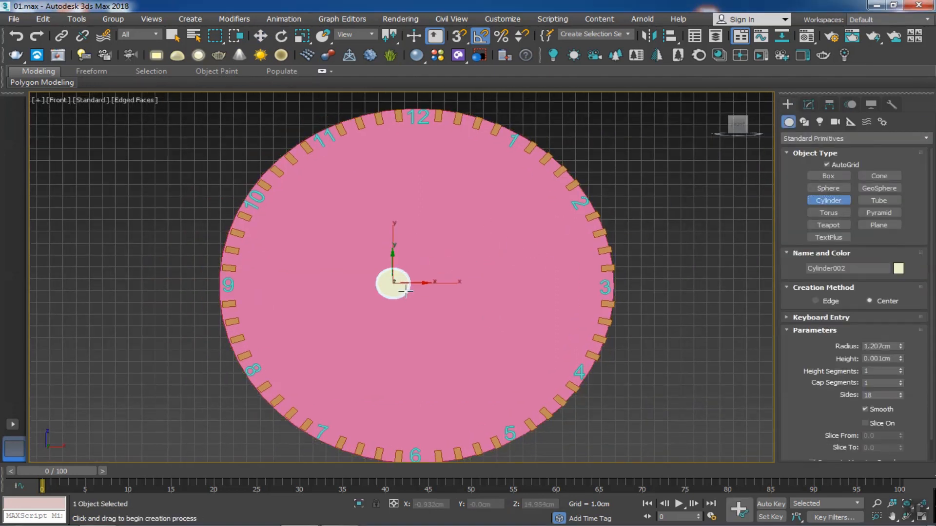
pyautogui.click(379, 293)
# - Pull the small cylinder out in front of the clock face and set its radius to 0.814 cm
pyautogui.press('w')
pyautogui.keyDown('alt'); pyautogui.moveTo(410, 312); pyautogui.dragTo(420, 301, button='middle'); pyautogui.keyUp('alt')
pyautogui.moveTo(366, 272); pyautogui.dragTo(404, 283)
pyautogui.keyDown('alt'); pyautogui.moveTo(413, 296); pyautogui.dragTo(435, 304, button='middle'); pyautogui.keyUp('alt')
pyautogui.scroll(3, 429, 300)
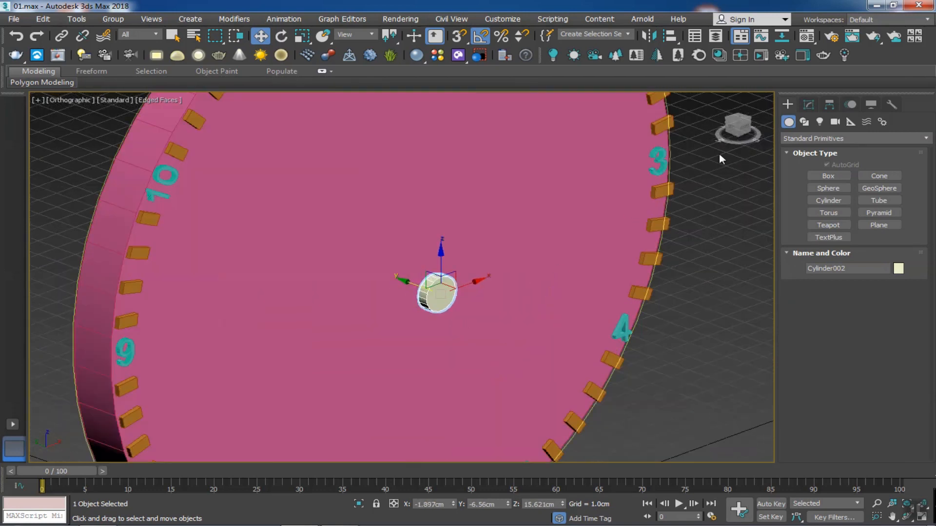
pyautogui.click(808, 105)
pyautogui.click(901, 273)
pyautogui.keyDown('alt'); pyautogui.moveTo(531, 317); pyautogui.dragTo(490, 237, button='middle'); pyautogui.keyUp('alt')
# - Align the small cylinder center to center with the clock face, and on Y its maximum to the face's minimum
pyautogui.click(669, 36)
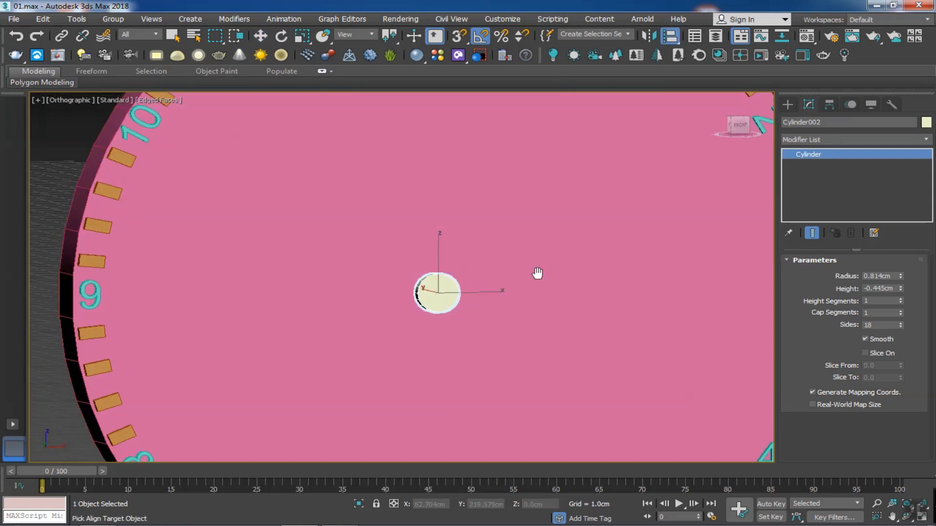
pyautogui.scroll(-3, 537, 268)
pyautogui.click(507, 246)
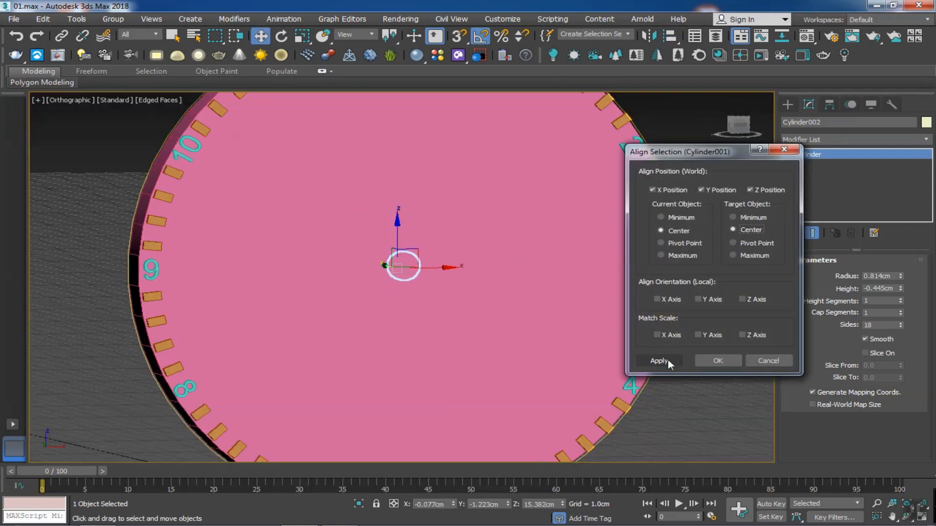
pyautogui.click(660, 255)
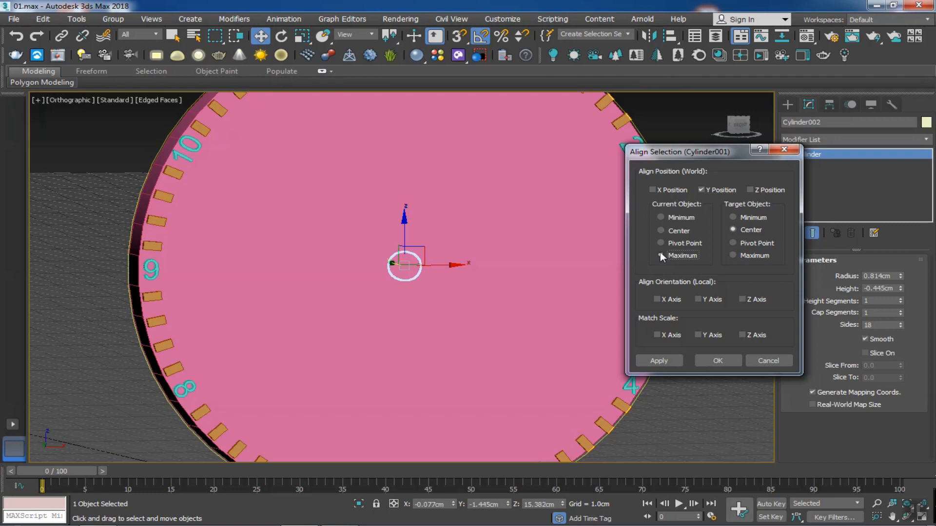
pyautogui.click(732, 218)
pyautogui.click(718, 361)
pyautogui.press('f')
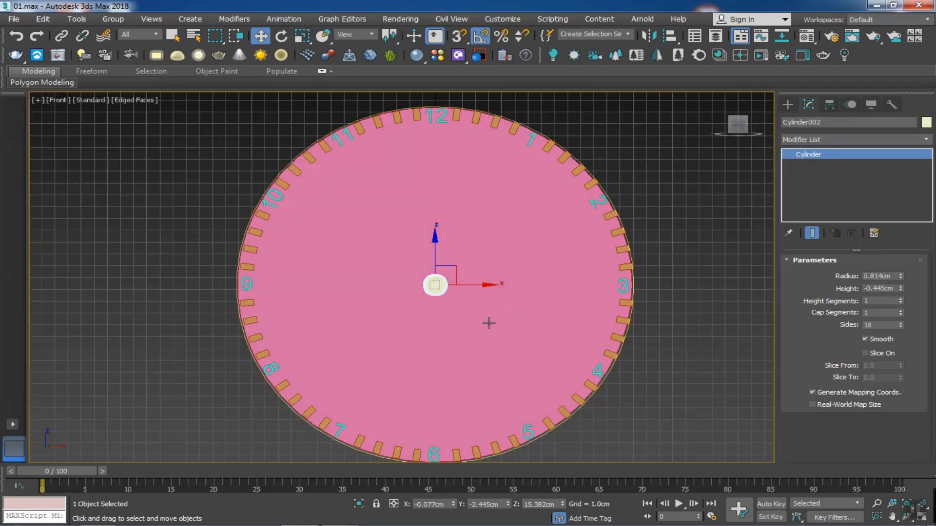
pyautogui.moveTo(489, 323); pyautogui.dragTo(453, 317, button='middle')
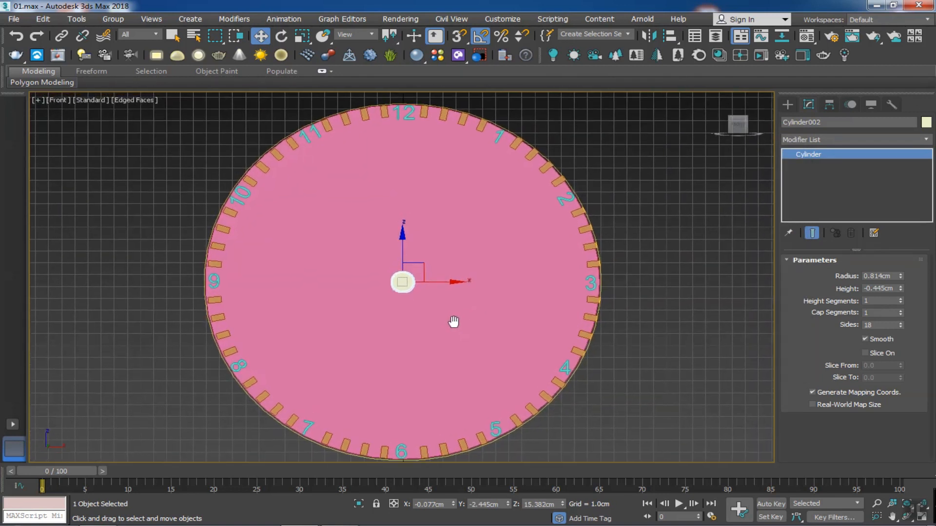
pyautogui.hotkey('ctrl', 'd')
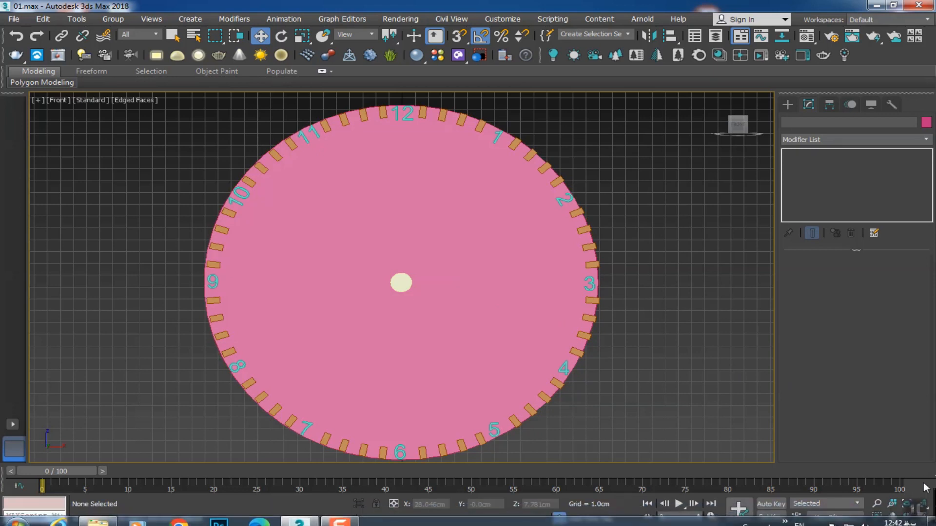
# - Create a long, narrow vertical box on the clock face between the center cylinder and the "3" numeral
pyautogui.click(788, 105)
pyautogui.click(828, 176)
pyautogui.moveTo(474, 296); pyautogui.dragTo(470, 284, button='middle')
pyautogui.scroll(2, 471, 283)
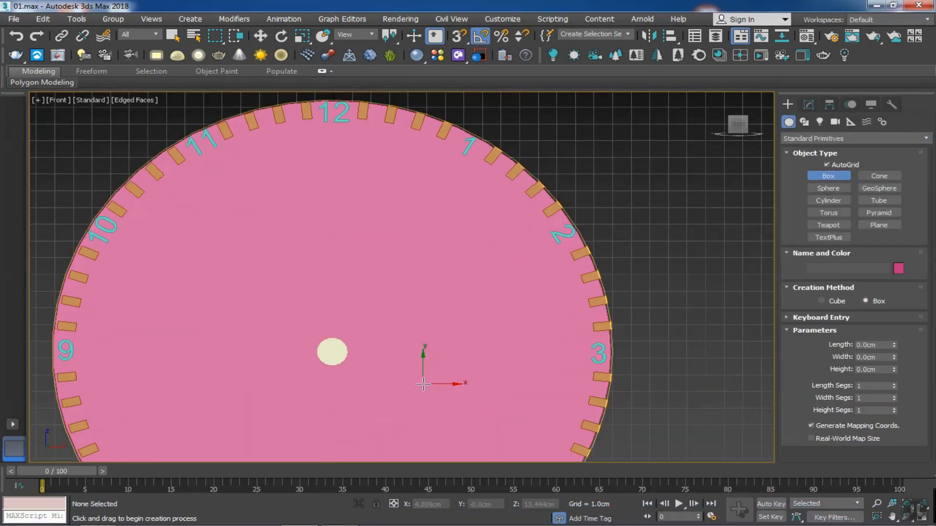
pyautogui.moveTo(422, 385); pyautogui.dragTo(433, 349)
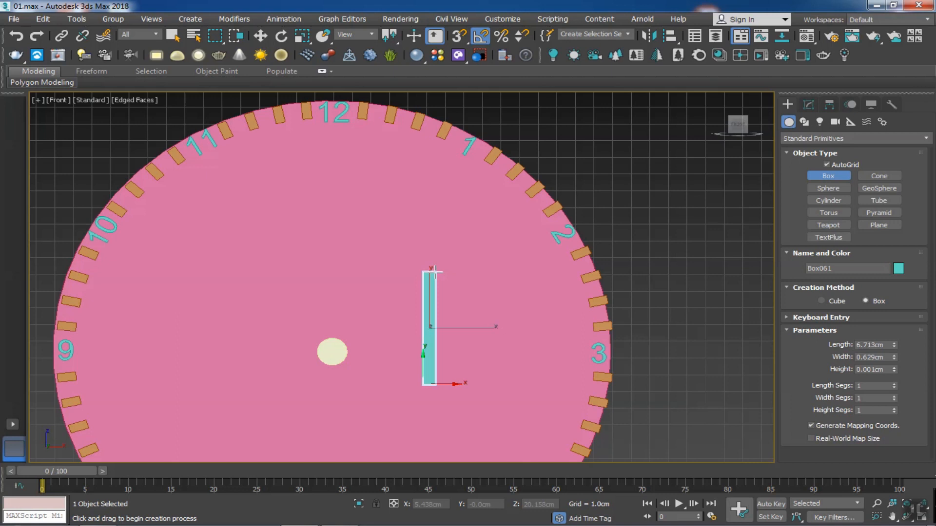
pyautogui.click(437, 215)
pyautogui.press('w')
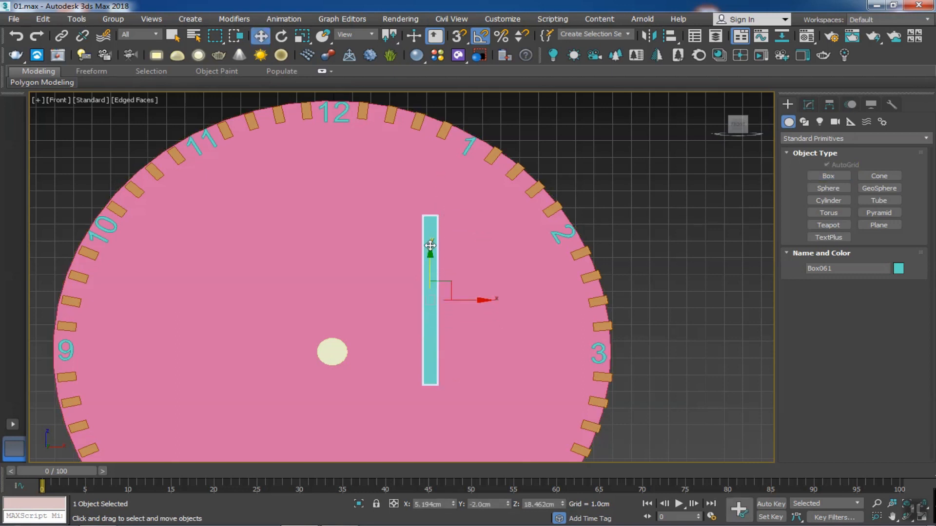
pyautogui.keyDown('alt'); pyautogui.moveTo(432, 275); pyautogui.dragTo(478, 292, button='middle'); pyautogui.keyUp('alt')
pyautogui.scroll(4, 440, 237)
pyautogui.scroll(-3, 440, 236)
pyautogui.scroll(2, 434, 261)
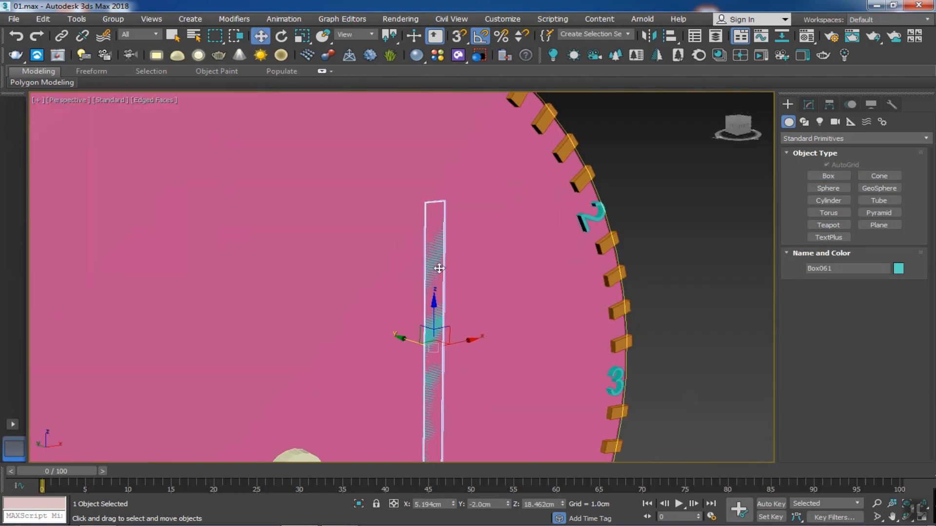
# - Set the vertical box's length to 10 cm, width to 0.8 cm and height to 0.2 cm
pyautogui.scroll(-5, 438, 268)
pyautogui.press('p')
pyautogui.scroll(3, 516, 253)
pyautogui.moveTo(431, 233); pyautogui.dragTo(462, 201, button='middle')
pyautogui.click(809, 104)
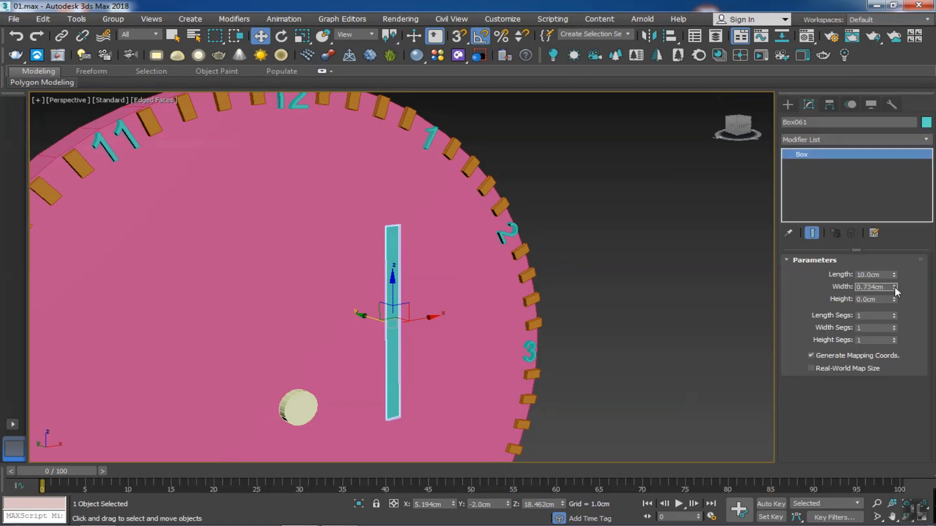
pyautogui.moveTo(894, 286); pyautogui.dragTo(831, 141)
pyautogui.click(877, 300)
pyautogui.click(879, 287)
pyautogui.moveTo(486, 295); pyautogui.dragTo(537, 252, button='middle')
pyautogui.scroll(-3, 522, 315)
pyautogui.keyDown('alt'); pyautogui.moveTo(522, 315); pyautogui.dragTo(536, 183, button='middle'); pyautogui.keyUp('alt')
# - Align the box with the small center cylinder, center to center on X and Z, and its maximum to the cylinder's minimum on Y
pyautogui.click(541, 296)
pyautogui.click(521, 292)
pyautogui.click(670, 36)
pyautogui.click(458, 320)
pyautogui.click(732, 229)
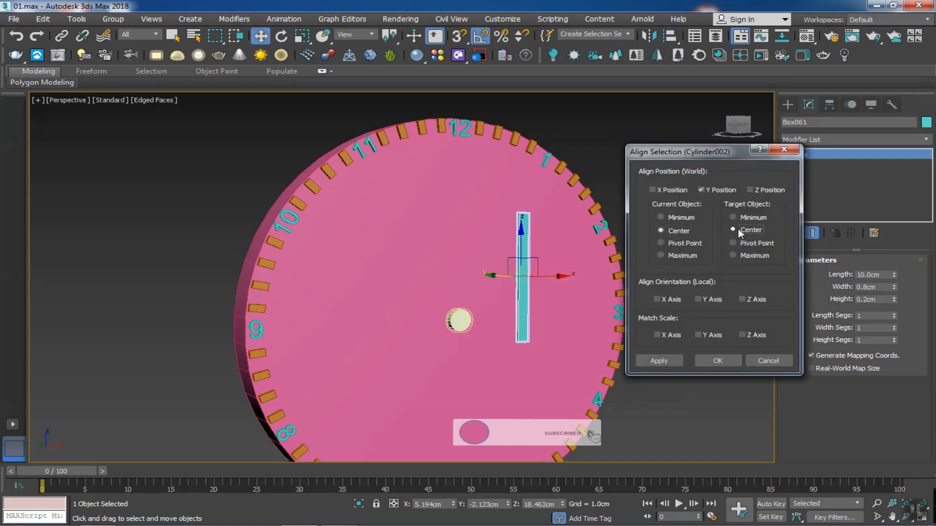
pyautogui.click(652, 190)
pyautogui.click(750, 190)
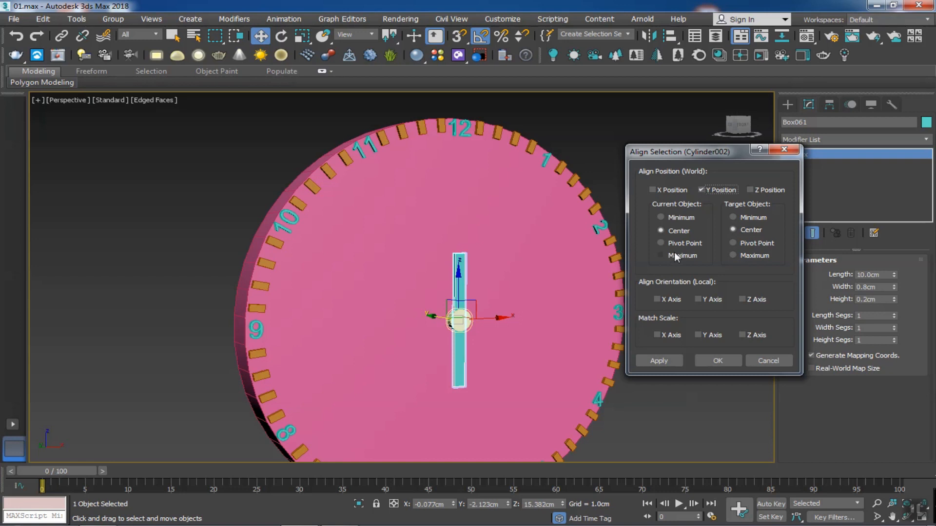
pyautogui.click(661, 218)
pyautogui.click(661, 255)
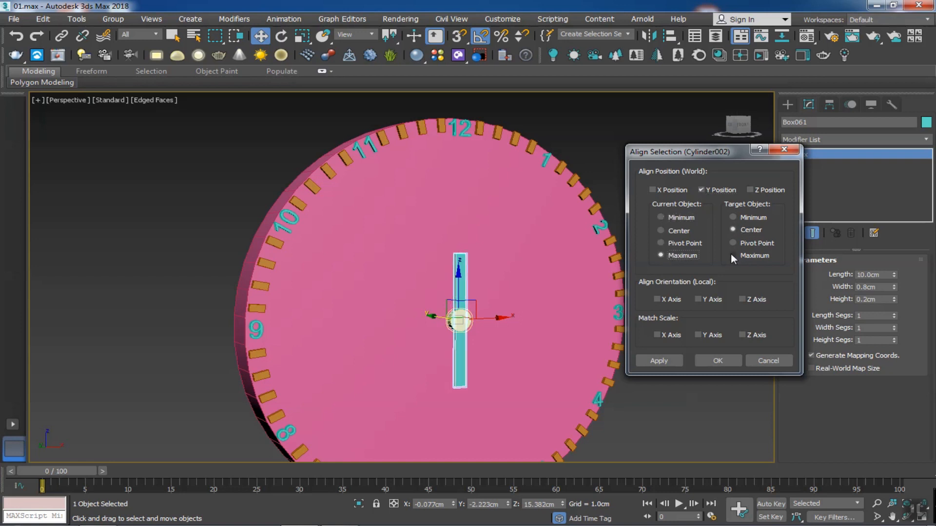
pyautogui.click(732, 217)
pyautogui.click(706, 360)
# - Raise the box along Z to about 18.5 cm so only its lower end extends below the hub
pyautogui.moveTo(518, 357); pyautogui.dragTo(502, 372, button='middle')
pyautogui.press('super')
pyautogui.scroll(4, 469, 305)
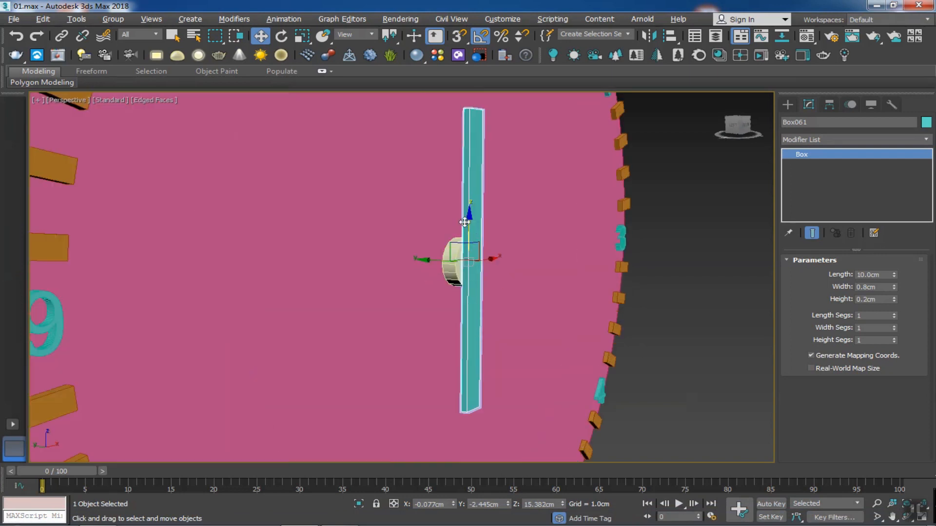
pyautogui.moveTo(472, 228); pyautogui.dragTo(473, 133)
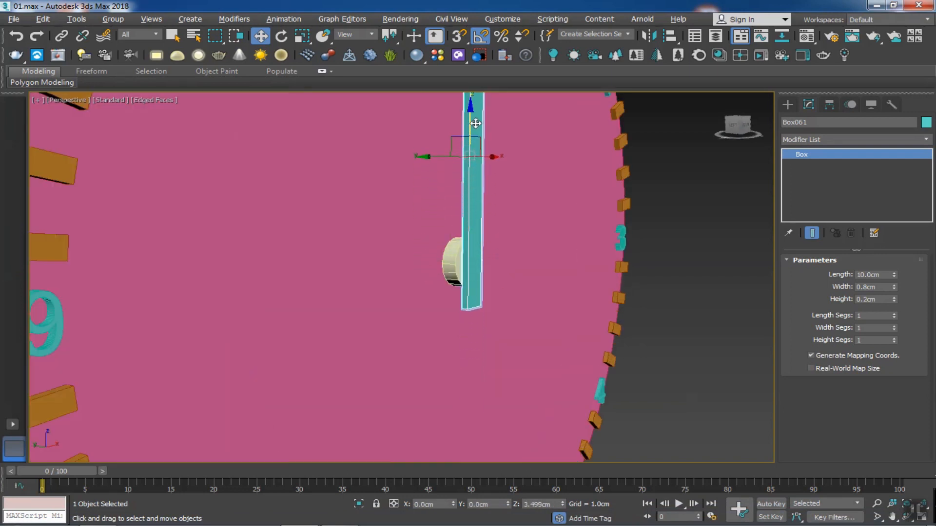
pyautogui.keyDown('alt'); pyautogui.moveTo(515, 336); pyautogui.dragTo(471, 325, button='middle'); pyautogui.keyUp('alt')
pyautogui.scroll(-6, 372, 353)
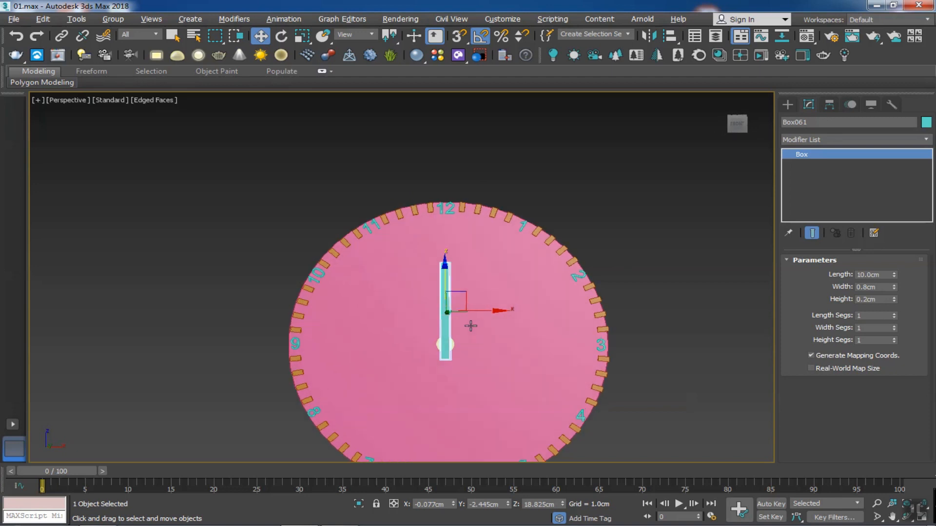
pyautogui.scroll(2, 456, 292)
pyautogui.moveTo(455, 291); pyautogui.dragTo(495, 264, button='middle')
pyautogui.moveTo(492, 262); pyautogui.dragTo(492, 267)
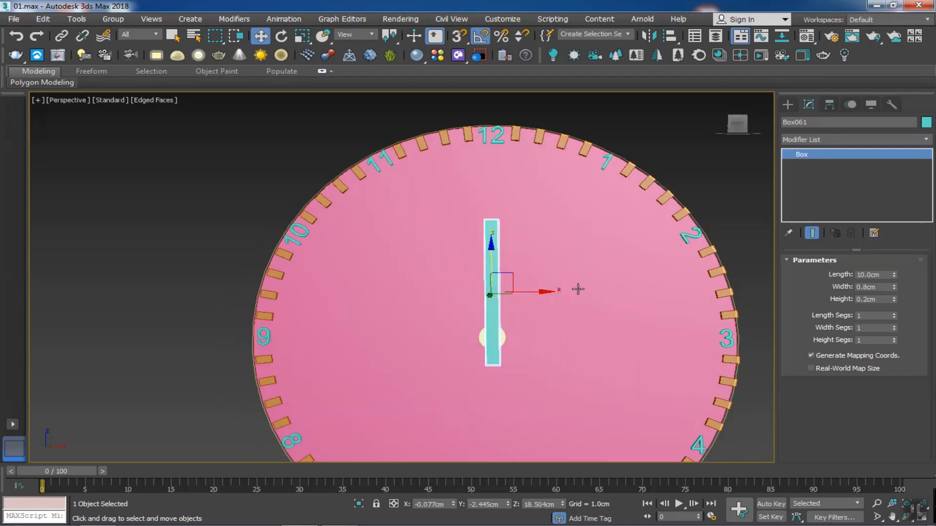
# - Convert the box to an Editable Poly and extrude its top end polygon by 0.059 cm
pyautogui.scroll(2, 536, 269)
pyautogui.rightClick(479, 257)
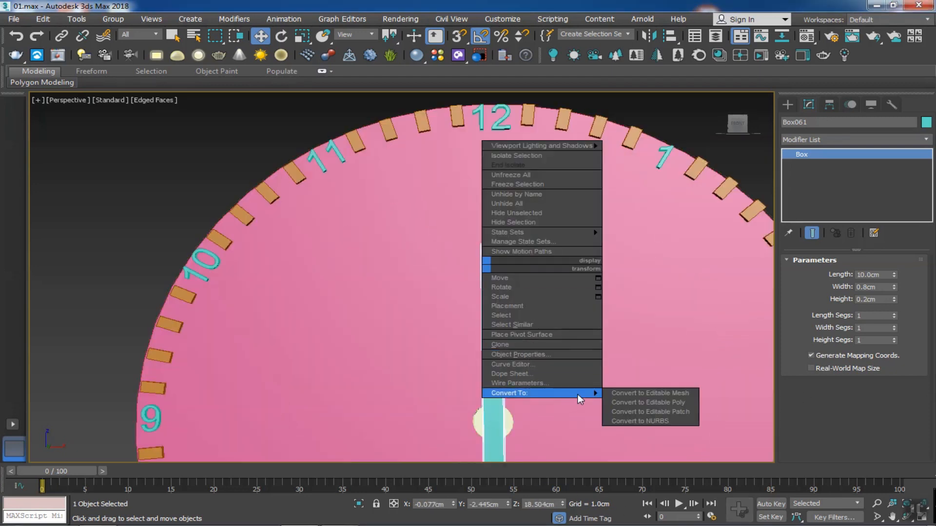
pyautogui.click(629, 402)
pyautogui.keyDown('alt'); pyautogui.moveTo(512, 319); pyautogui.dragTo(558, 348, button='middle'); pyautogui.keyUp('alt')
pyautogui.scroll(4, 490, 252)
pyautogui.press('4')
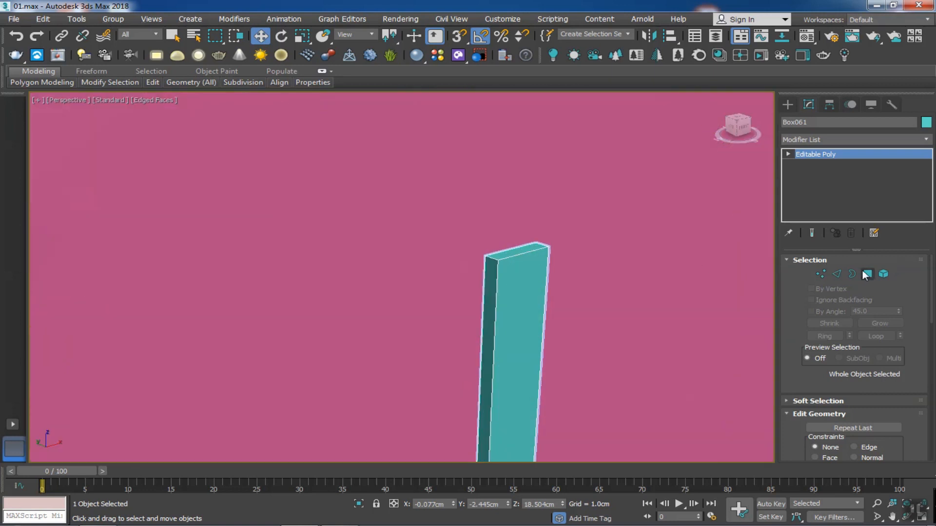
pyautogui.click(512, 254)
pyautogui.click(846, 442)
pyautogui.moveTo(411, 301); pyautogui.dragTo(415, 338)
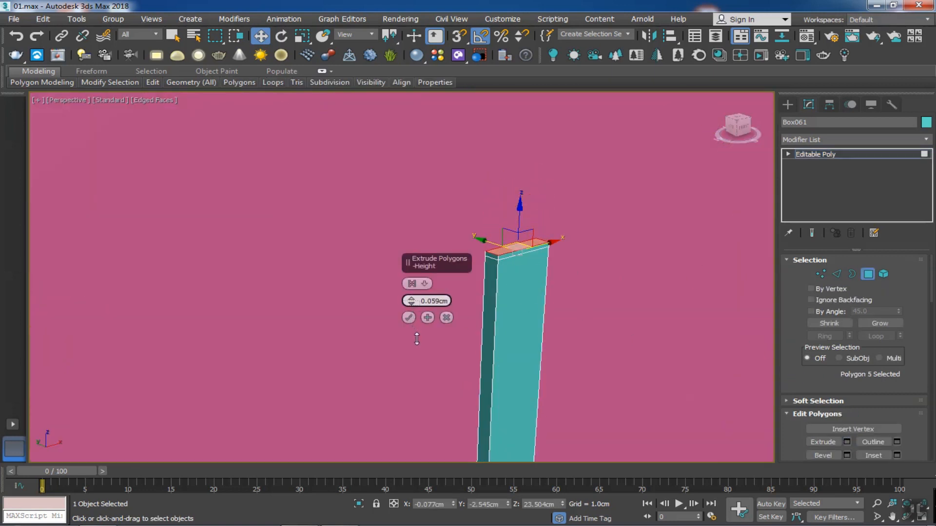
pyautogui.click(408, 318)
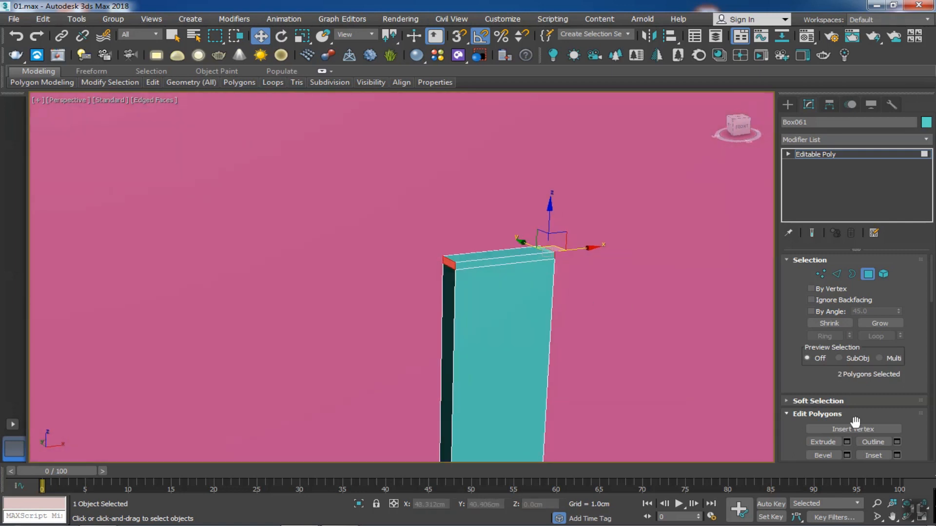
# - Extrude the two side polygons of the thin strip at the hand's upper end outward to widen it
pyautogui.click(847, 441)
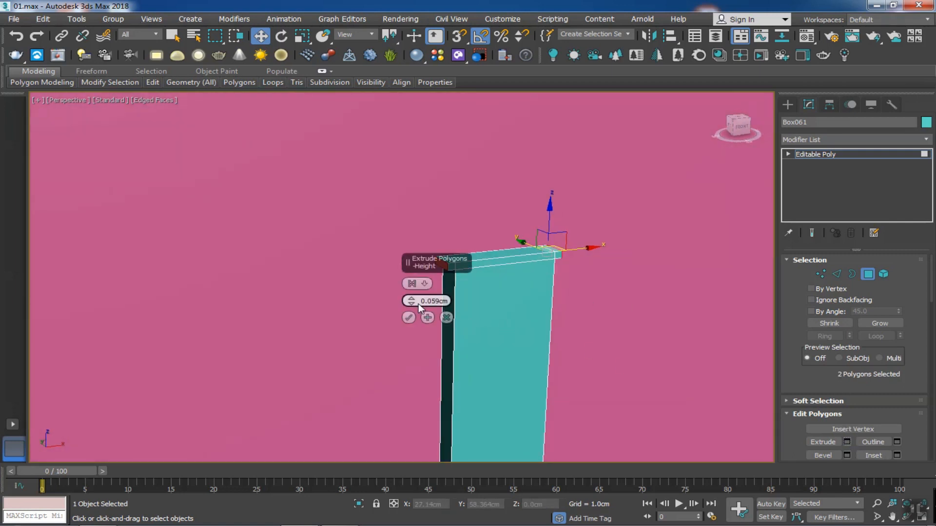
pyautogui.click(409, 317)
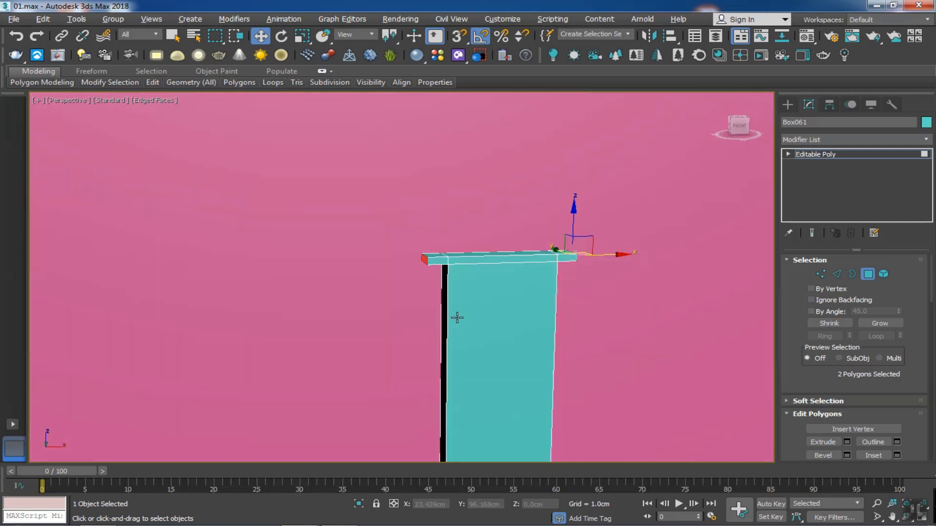
pyautogui.click(447, 313)
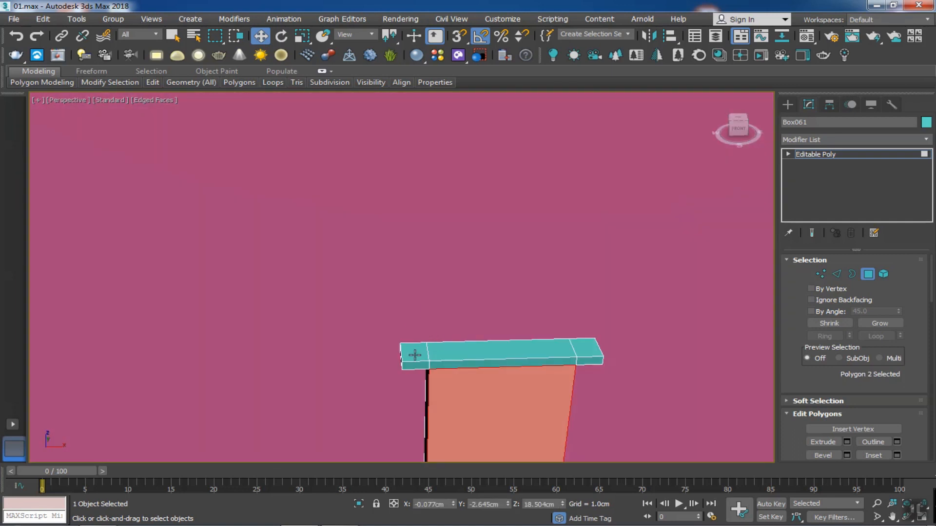
# - Extrude the three top polygons of the widened strip upward by 0.798 cm to form the hand's head
pyautogui.click(414, 355)
pyautogui.keyDown('ctrl'); pyautogui.click(501, 352); pyautogui.keyUp('ctrl')
pyautogui.keyDown('ctrl'); pyautogui.click(587, 352); pyautogui.keyUp('ctrl')
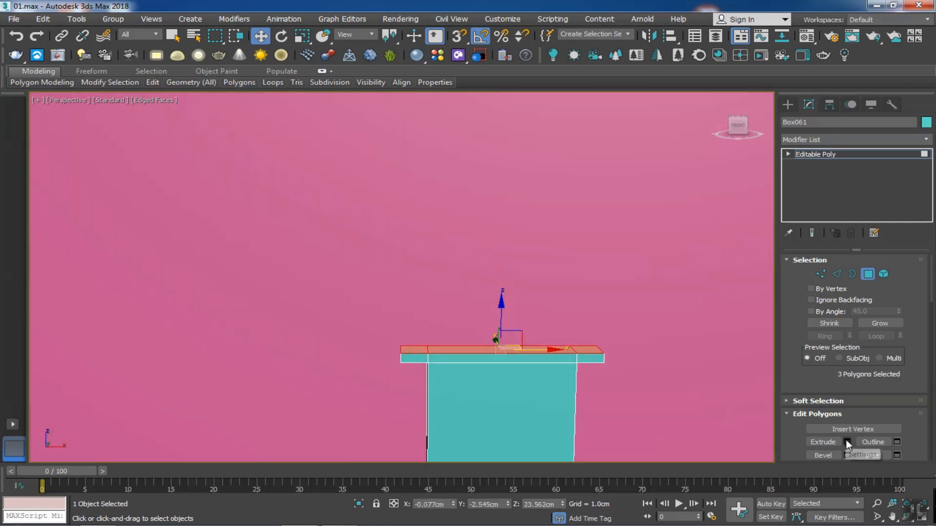
pyautogui.click(846, 442)
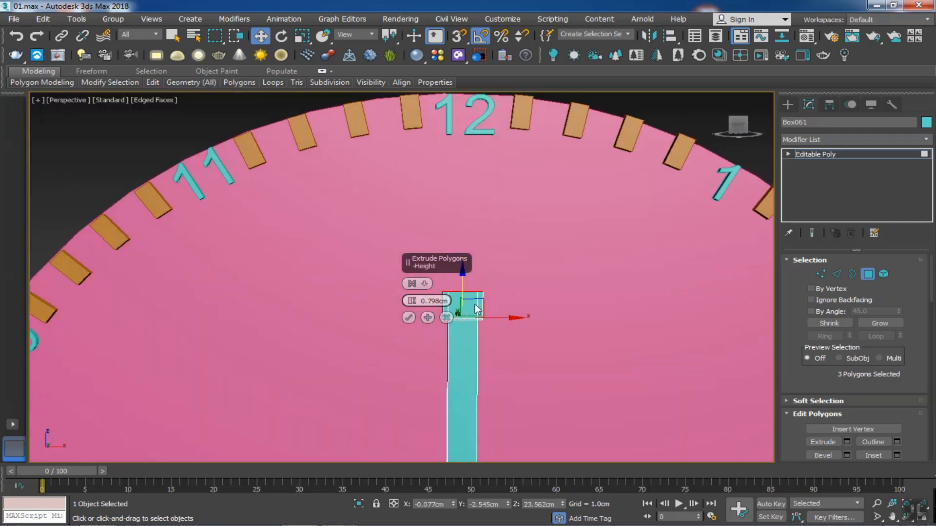
pyautogui.click(408, 318)
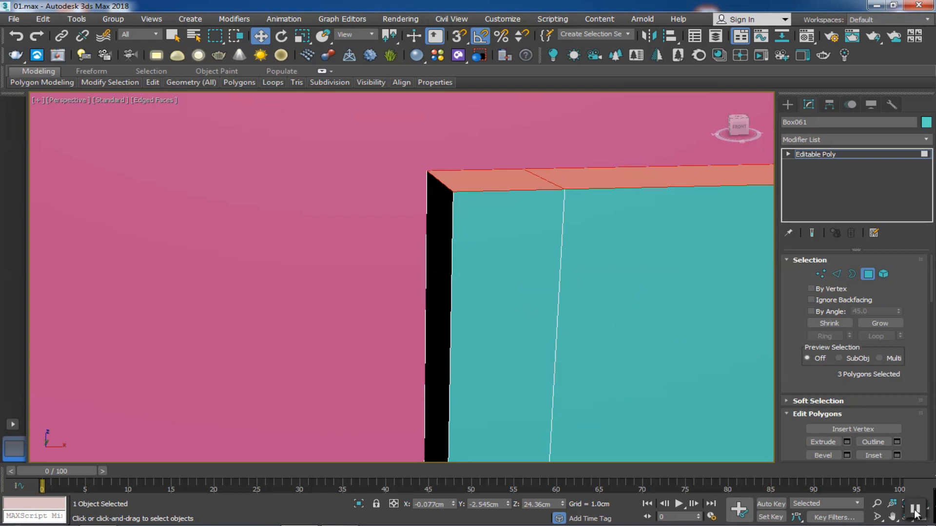
# - Chamfer the two upper corner edges of the hand's head by 0.361 cm with one segment
pyautogui.click(836, 274)
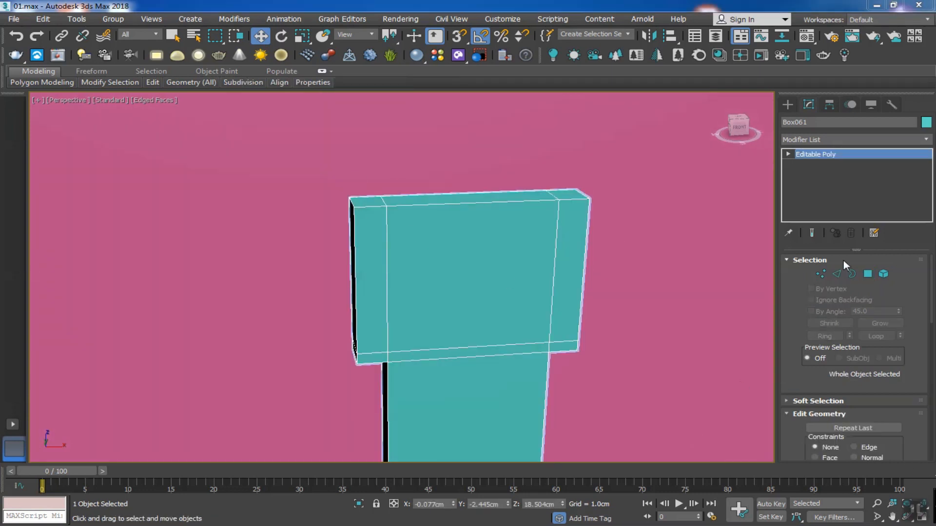
pyautogui.click(364, 206)
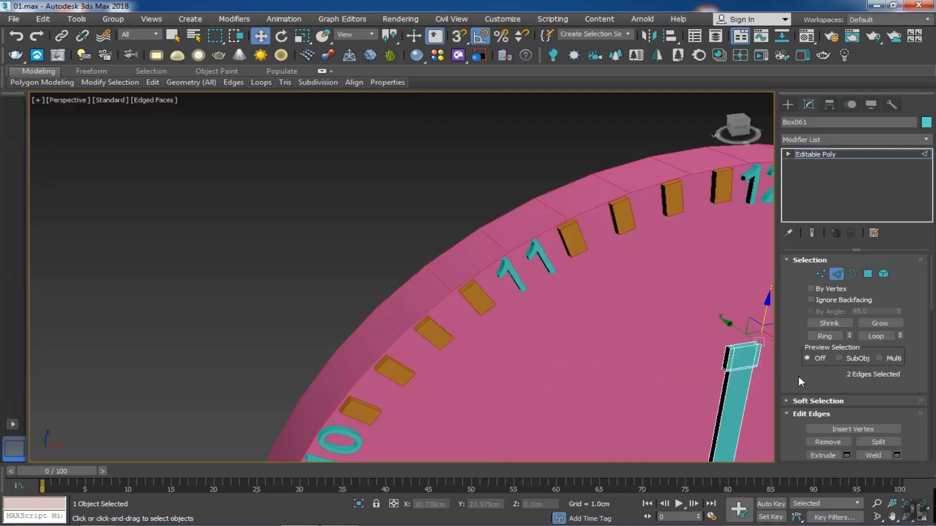
pyautogui.scroll(-5, 824, 385)
pyautogui.click(847, 398)
pyautogui.moveTo(557, 346); pyautogui.dragTo(211, 303, button='middle')
pyautogui.scroll(4, 294, 300)
pyautogui.moveTo(411, 303); pyautogui.dragTo(417, 286)
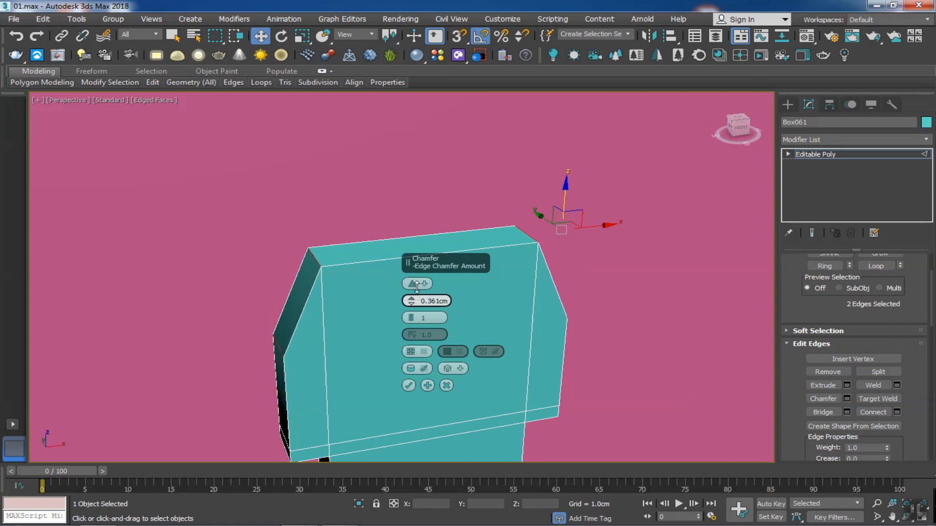
pyautogui.click(409, 386)
# - Chamfer the two lower corner edges of the hand's head by 0.361 cm with 13 segments to round them
pyautogui.moveTo(408, 386); pyautogui.dragTo(347, 301, button='middle')
pyautogui.click(293, 358)
pyautogui.keyDown('ctrl'); pyautogui.click(577, 375); pyautogui.keyUp('ctrl')
pyautogui.keyDown('alt'); pyautogui.moveTo(576, 374); pyautogui.dragTo(494, 396, button='middle'); pyautogui.keyUp('alt')
pyautogui.click(846, 399)
pyautogui.moveTo(411, 318); pyautogui.dragTo(418, 284)
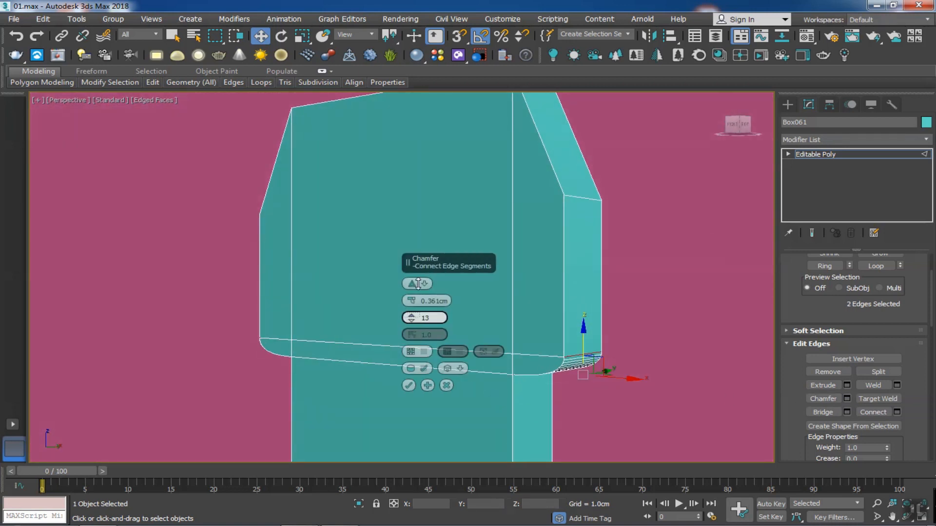
pyautogui.click(409, 385)
# - Connect the front and back top edges of the hand's head with one edge across the middle
pyautogui.keyDown('alt'); pyautogui.moveTo(408, 385); pyautogui.dragTo(468, 323, button='middle'); pyautogui.keyUp('alt')
pyautogui.scroll(3, 468, 324)
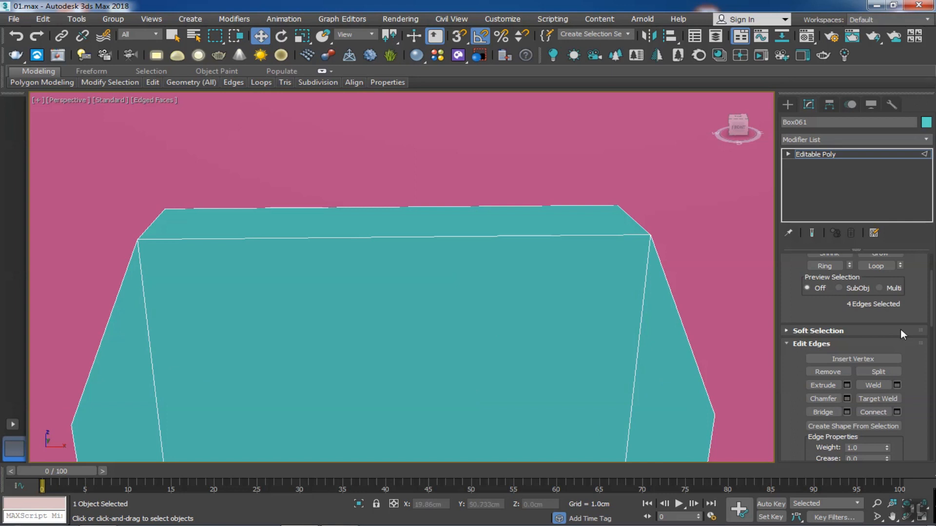
pyautogui.click(433, 238)
pyautogui.keyDown('alt'); pyautogui.moveTo(424, 261); pyautogui.dragTo(472, 306, button='middle'); pyautogui.keyUp('alt')
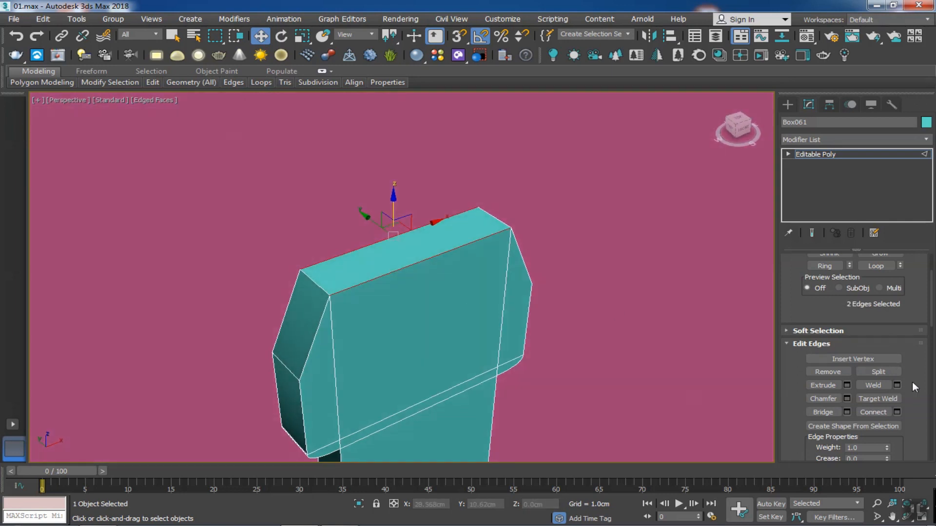
pyautogui.click(896, 413)
pyautogui.click(410, 334)
# - Raise the middle top edge along Z by about 0.385 cm to form a pointed tip, and clear the edge selection
pyautogui.keyDown('alt'); pyautogui.moveTo(443, 342); pyautogui.dragTo(430, 327, button='middle'); pyautogui.keyUp('alt')
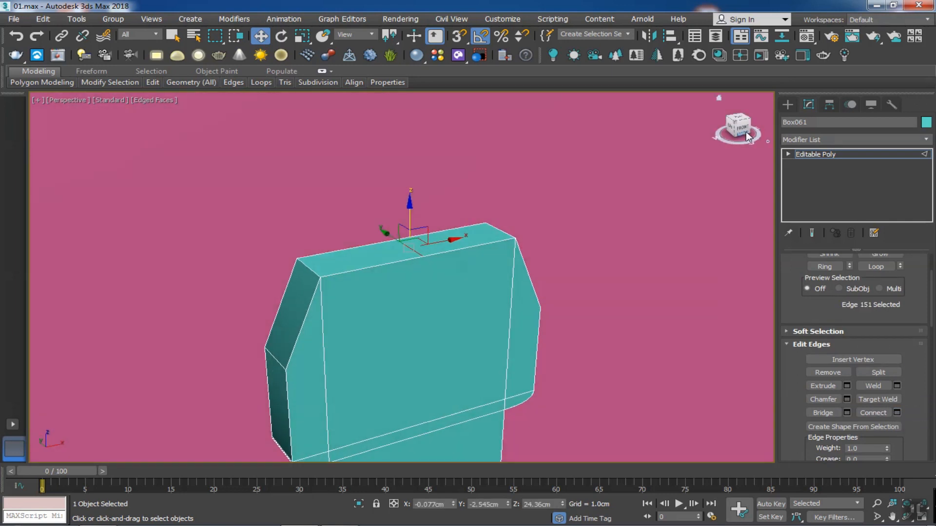
pyautogui.click(747, 134)
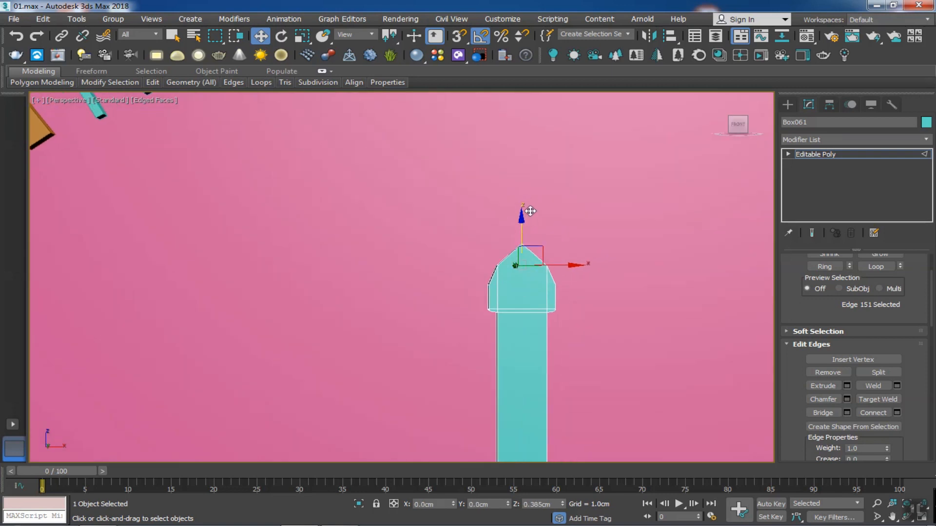
pyautogui.keyDown('alt'); pyautogui.moveTo(531, 277); pyautogui.dragTo(521, 331, button='middle'); pyautogui.keyUp('alt')
pyautogui.scroll(-5, 509, 307)
pyautogui.scroll(-4, 521, 341)
pyautogui.click(522, 364)
pyautogui.scroll(10, 520, 297)
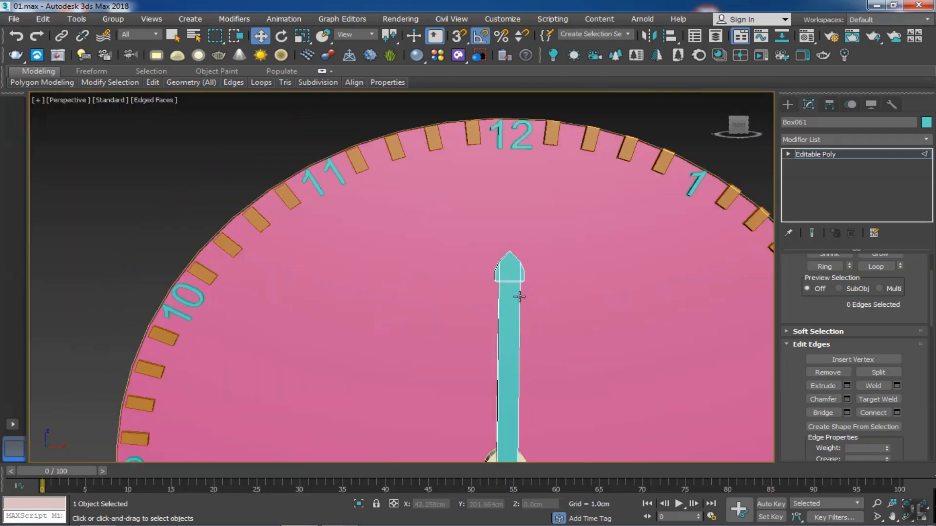
pyautogui.keyDown('alt'); pyautogui.moveTo(469, 284); pyautogui.dragTo(502, 280, button='middle'); pyautogui.keyUp('alt')
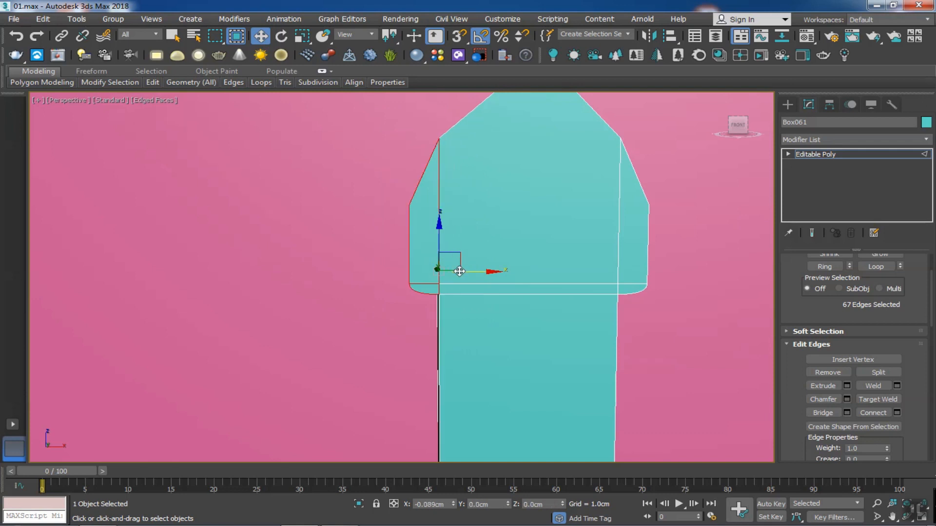
pyautogui.click(447, 330)
pyautogui.scroll(5, 411, 313)
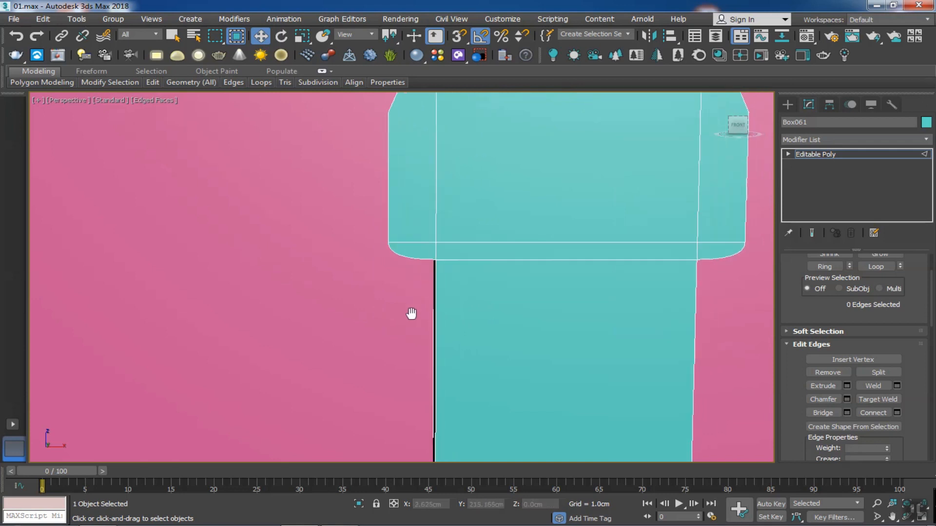
# - Select the outer vertices on the left side of the arrowhead and move them outward along X
pyautogui.click(788, 154)
pyautogui.press('1')
pyautogui.moveTo(300, 353); pyautogui.dragTo(295, 396, button='middle')
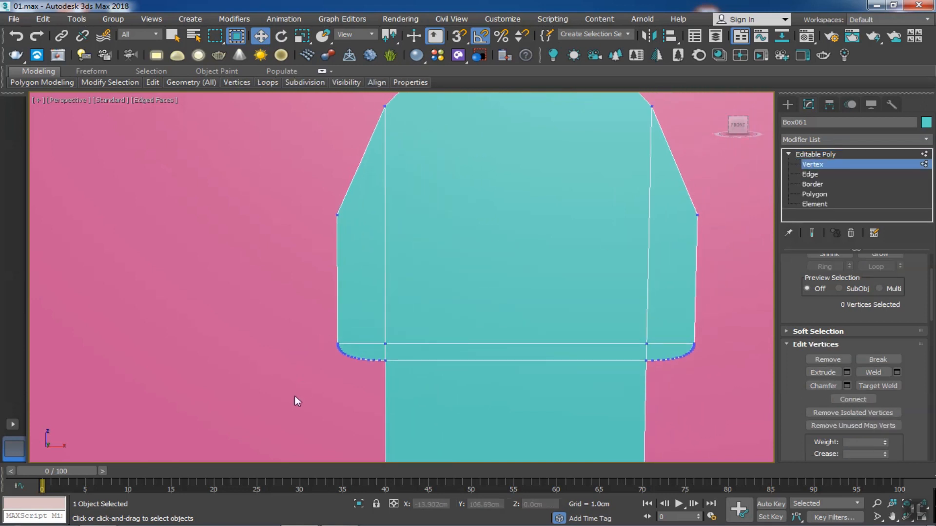
pyautogui.moveTo(370, 159); pyautogui.dragTo(382, 147)
pyautogui.scroll(-5, 392, 343)
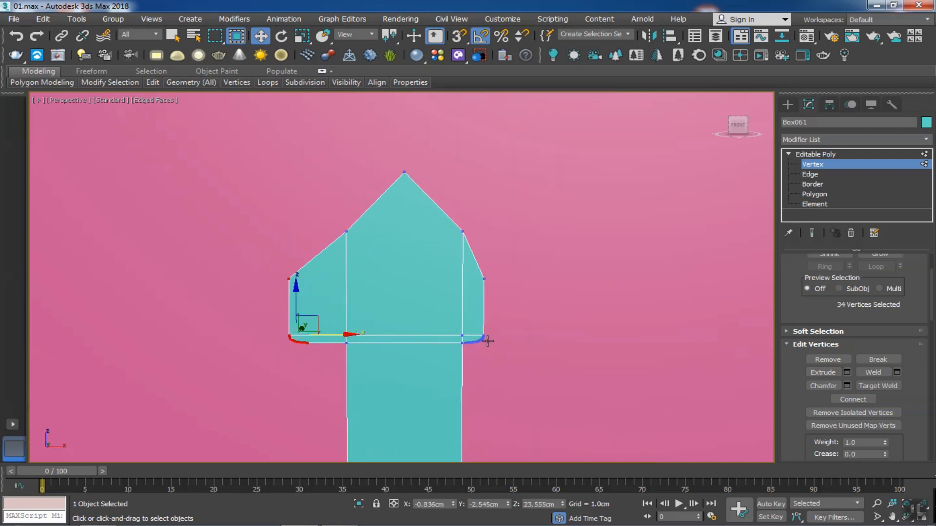
# - Move the outer vertices on the right side of the arrowhead outward along X to match the left side
pyautogui.moveTo(469, 266); pyautogui.dragTo(468, 263)
pyautogui.scroll(10, 463, 344)
pyautogui.scroll(-9, 508, 333)
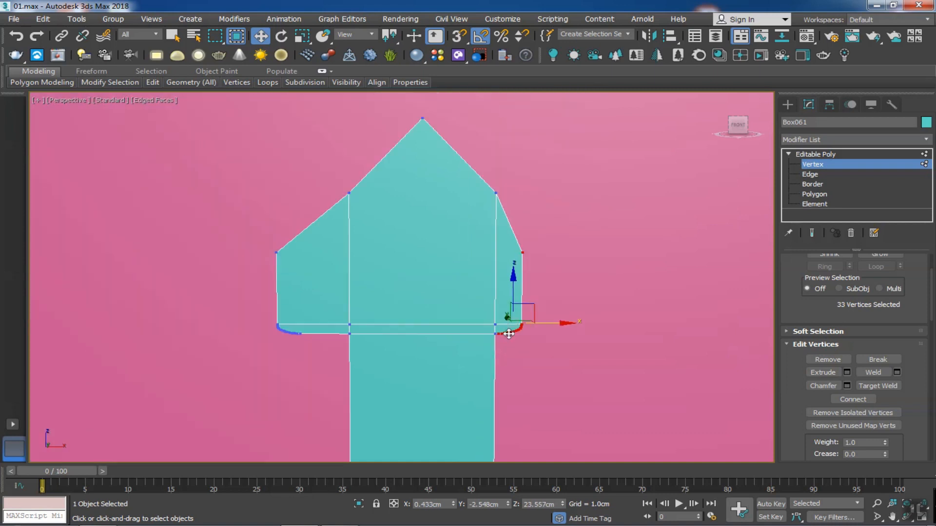
pyautogui.moveTo(567, 325); pyautogui.dragTo(602, 324)
# - Nudge the arrowhead's right and left shoulder vertices to straighten its sloping sides
pyautogui.moveTo(519, 169)
pyautogui.mouseDown()
pyautogui.moveTo(481, 211)
pyautogui.moveTo(522, 173)
pyautogui.mouseUp()
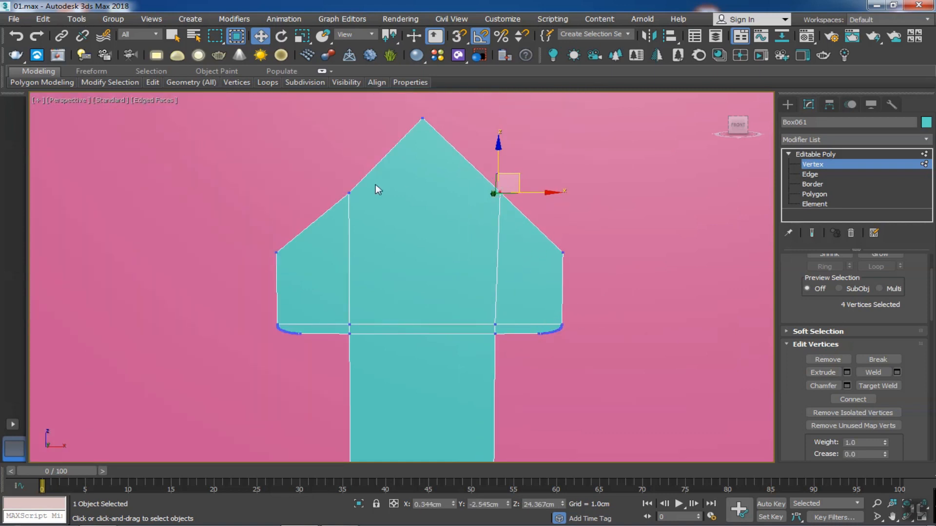
pyautogui.moveTo(374, 183); pyautogui.dragTo(340, 202)
pyautogui.moveTo(368, 174); pyautogui.dragTo(367, 174)
# - Leave vertex editing and select the whole clock hand
pyautogui.scroll(-10, 448, 296)
pyautogui.moveTo(458, 370); pyautogui.dragTo(467, 253, button='middle')
pyautogui.click(809, 165)
pyautogui.click(577, 276)
pyautogui.scroll(-4, 555, 291)
pyautogui.keyDown('alt'); pyautogui.moveTo(547, 293); pyautogui.dragTo(453, 249, button='middle'); pyautogui.keyUp('alt')
pyautogui.scroll(3, 412, 240)
pyautogui.click(419, 231)
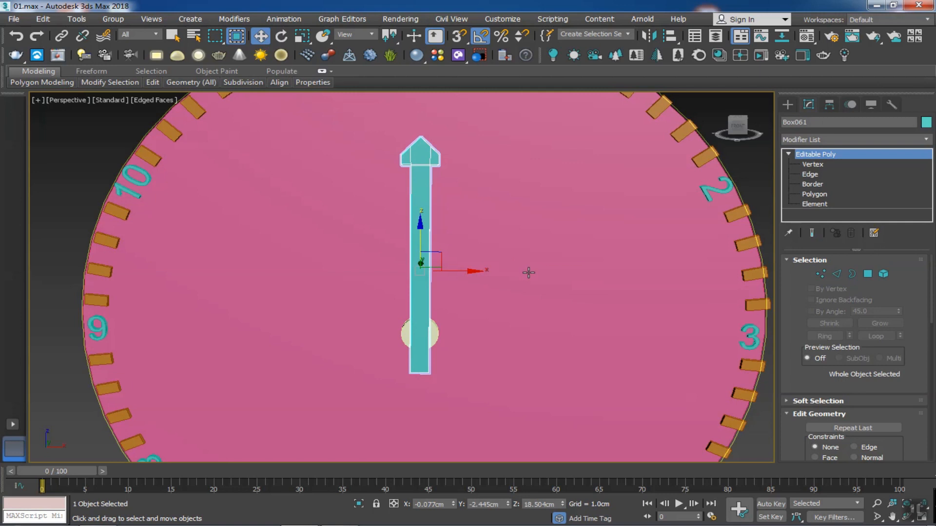
pyautogui.scroll(-3, 501, 306)
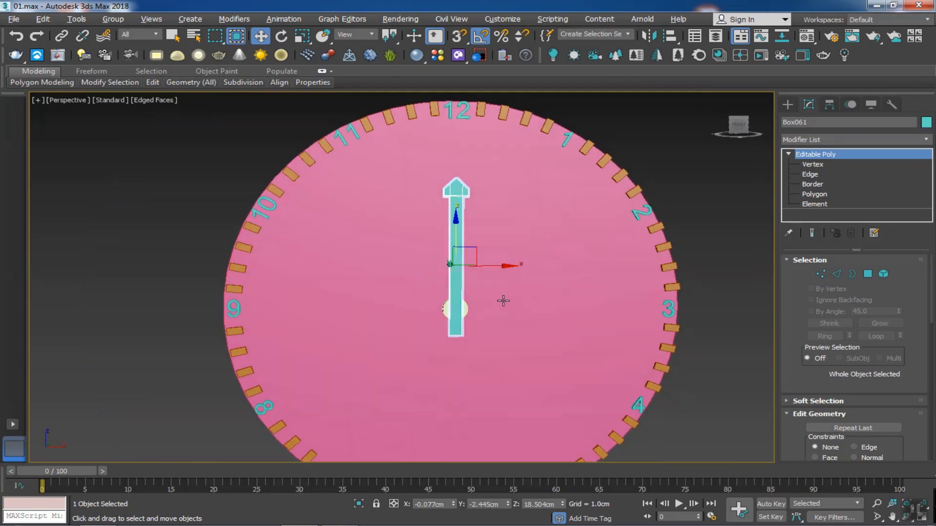
# - Recolor the vertical clock hand blue and make a copy of it in place
pyautogui.click(926, 123)
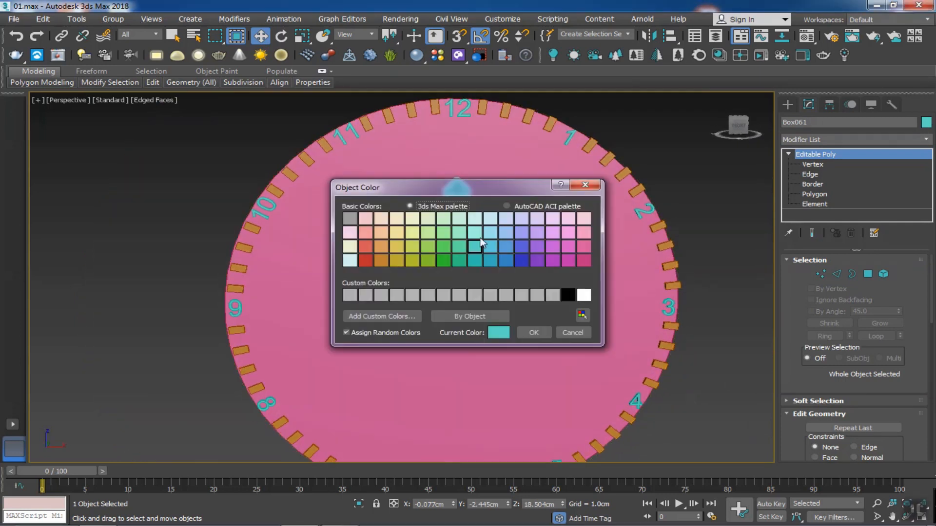
pyautogui.click(534, 333)
pyautogui.click(503, 302)
pyautogui.click(457, 248)
pyautogui.keyDown('shift'); pyautogui.moveTo(458, 248); pyautogui.dragTo(459, 248); pyautogui.keyUp('shift')
pyautogui.click(431, 315)
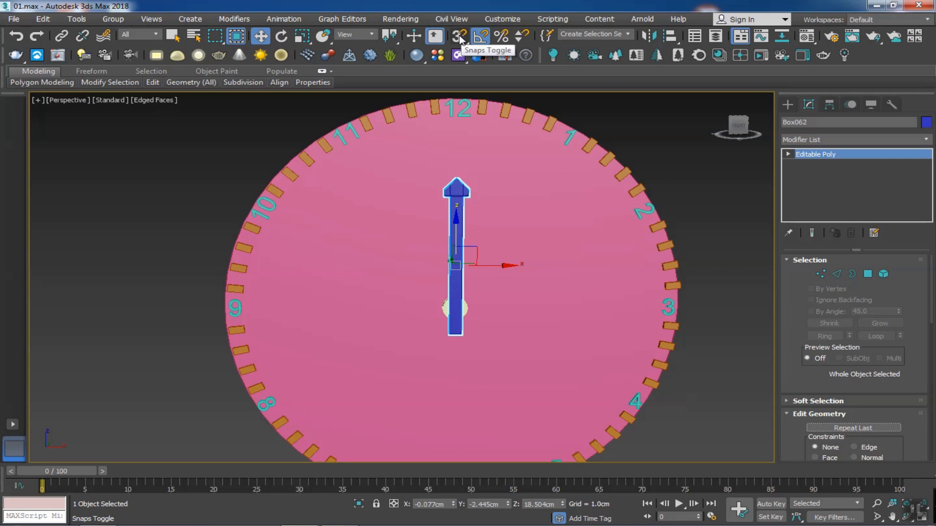
# - Rotate the copied hand 90° to point at the 9, lower it about 3 cm onto the hub, and shift it along X to about -7.34 cm
pyautogui.press('e')
pyautogui.moveTo(429, 228); pyautogui.dragTo(397, 292)
pyautogui.press('w')
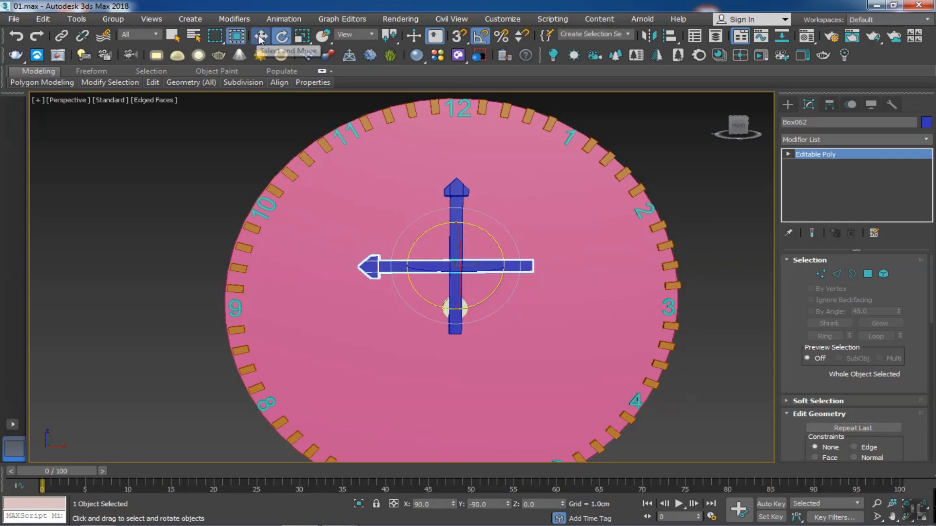
pyautogui.moveTo(455, 234); pyautogui.dragTo(451, 268)
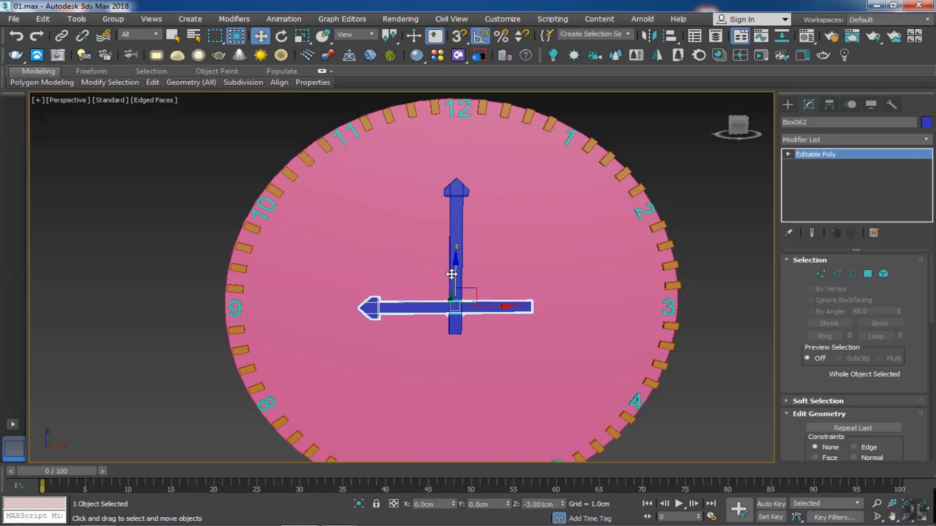
pyautogui.scroll(4, 487, 355)
pyautogui.moveTo(513, 314); pyautogui.dragTo(345, 317)
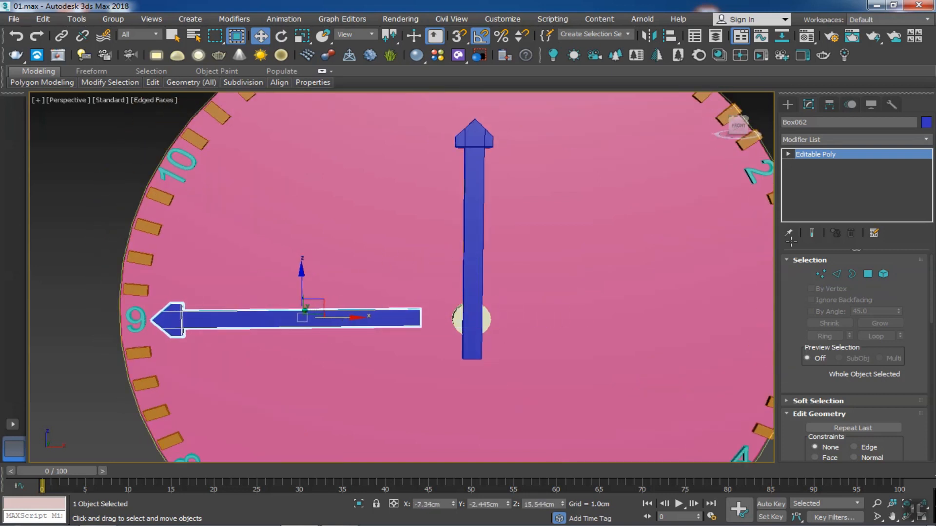
# - Recolor the horizontal hand red and move its inner end edges along X to about 1.4 cm, extending the hand past the hub
pyautogui.click(926, 122)
pyautogui.click(521, 333)
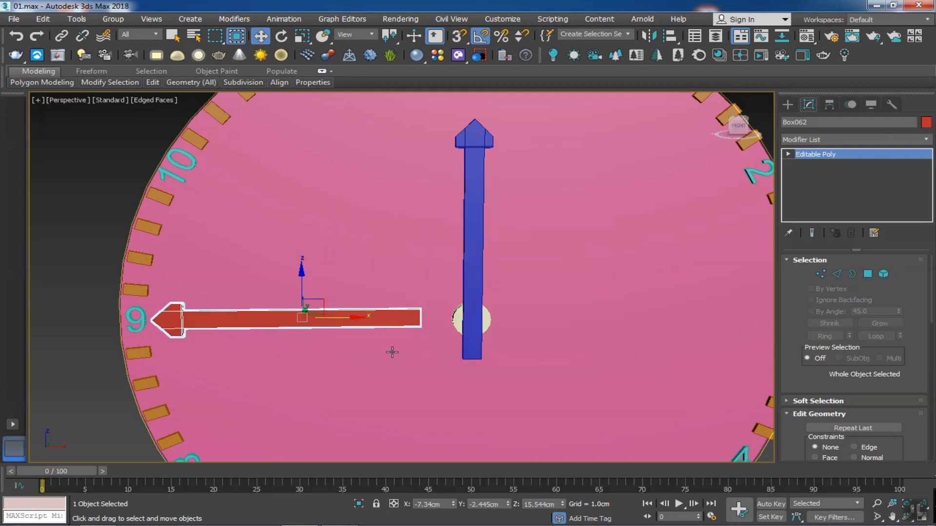
pyautogui.click(836, 274)
pyautogui.moveTo(443, 348); pyautogui.dragTo(379, 272)
pyautogui.moveTo(465, 317); pyautogui.dragTo(555, 315)
pyautogui.moveTo(353, 324); pyautogui.dragTo(399, 320, button='middle')
pyautogui.scroll(2, 399, 320)
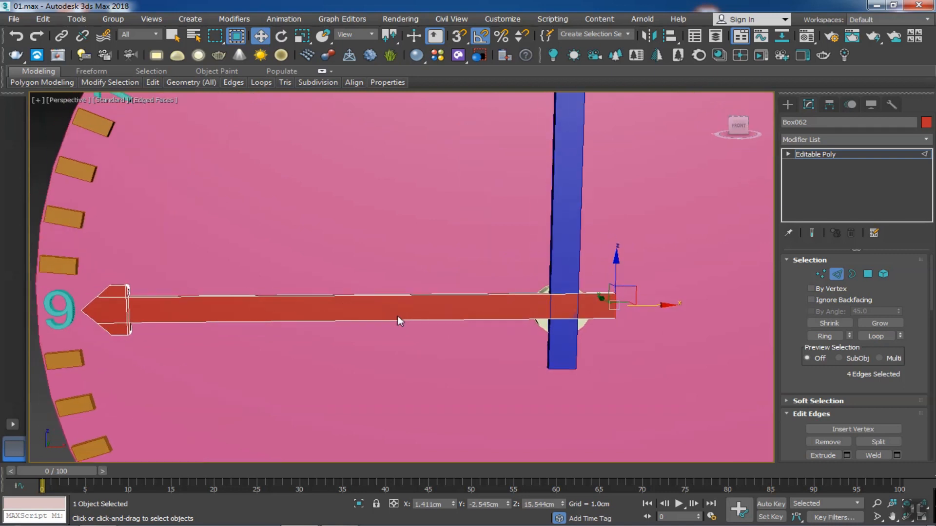
pyautogui.scroll(-2, 409, 321)
pyautogui.click(461, 368)
# - Align the red hand in front of the blue hand on the Y position only, matching its maximum to the target's minimum
pyautogui.scroll(-3, 458, 365)
pyautogui.keyDown('alt'); pyautogui.moveTo(425, 360); pyautogui.dragTo(505, 378, button='middle'); pyautogui.keyUp('alt')
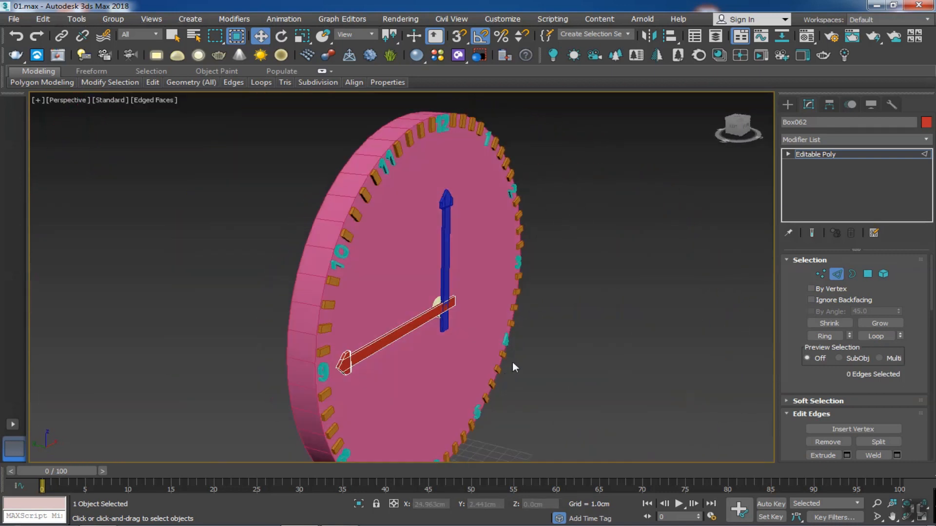
pyautogui.scroll(6, 416, 295)
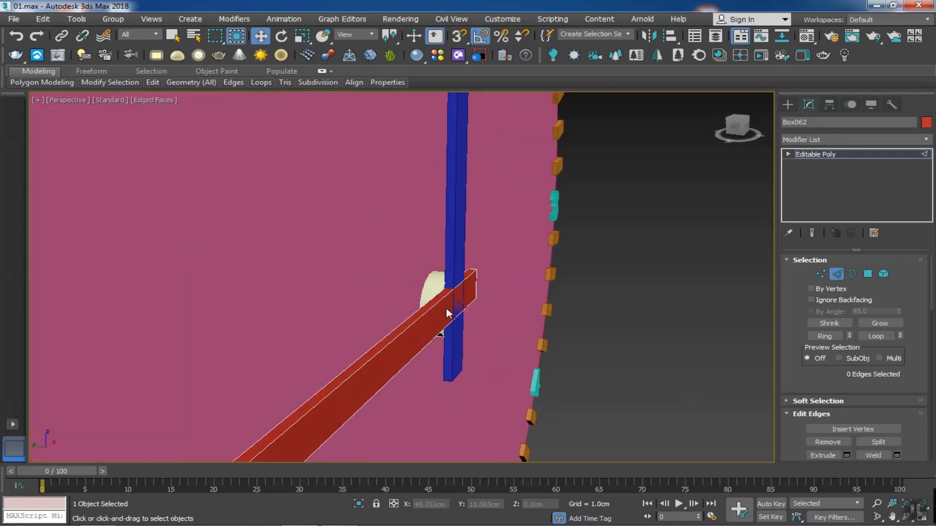
pyautogui.click(835, 274)
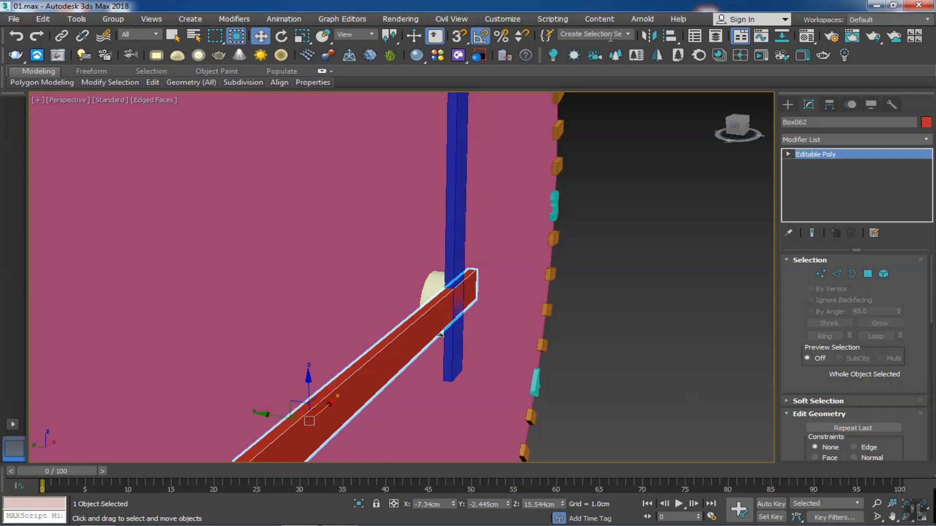
pyautogui.hotkey('alt', 'a')
pyautogui.click(456, 180)
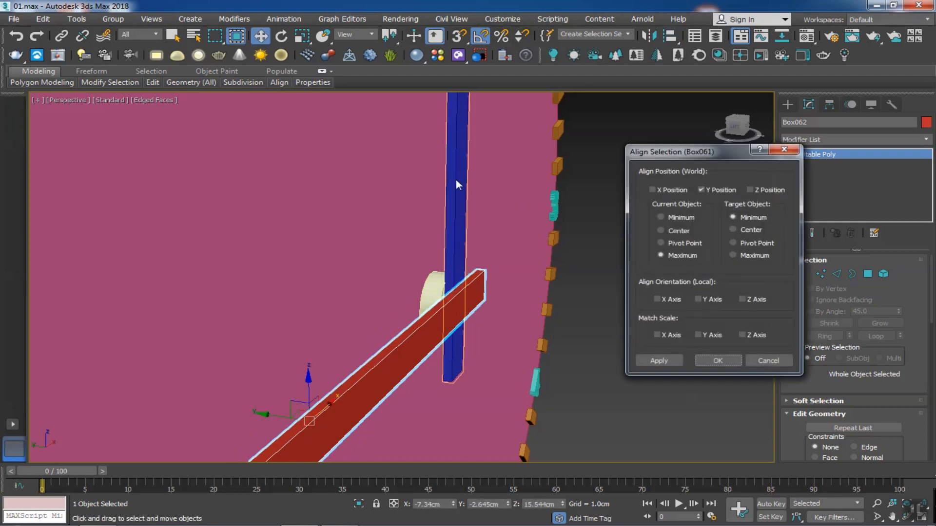
pyautogui.click(711, 362)
# - Adjust the hub cylinder's radius to 1.229 cm and increase its number of sides for a smoother outline
pyautogui.scroll(-5, 578, 358)
pyautogui.keyDown('alt'); pyautogui.moveTo(578, 358); pyautogui.dragTo(500, 292, button='middle'); pyautogui.keyUp('alt')
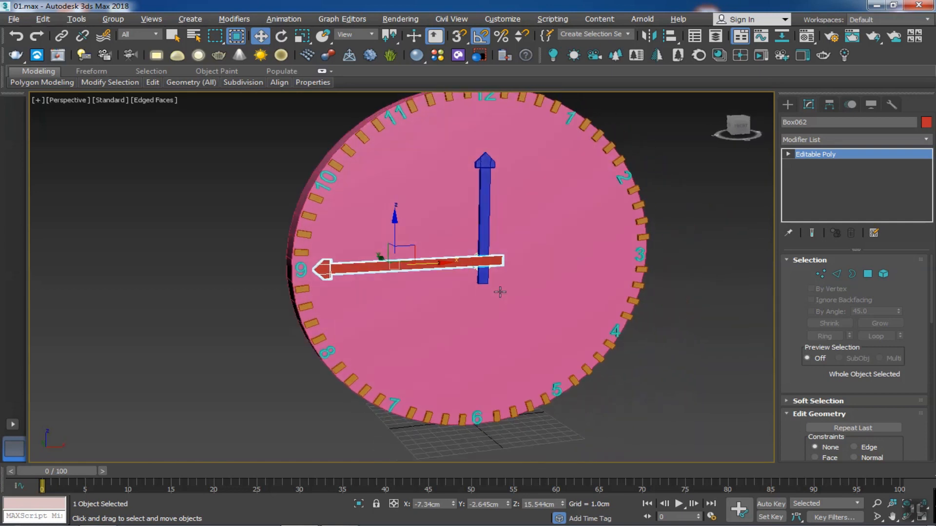
pyautogui.scroll(7, 494, 271)
pyautogui.click(475, 256)
pyautogui.moveTo(900, 277); pyautogui.dragTo(909, 245)
pyautogui.keyDown('alt'); pyautogui.moveTo(733, 271); pyautogui.dragTo(725, 270, button='middle'); pyautogui.keyUp('alt')
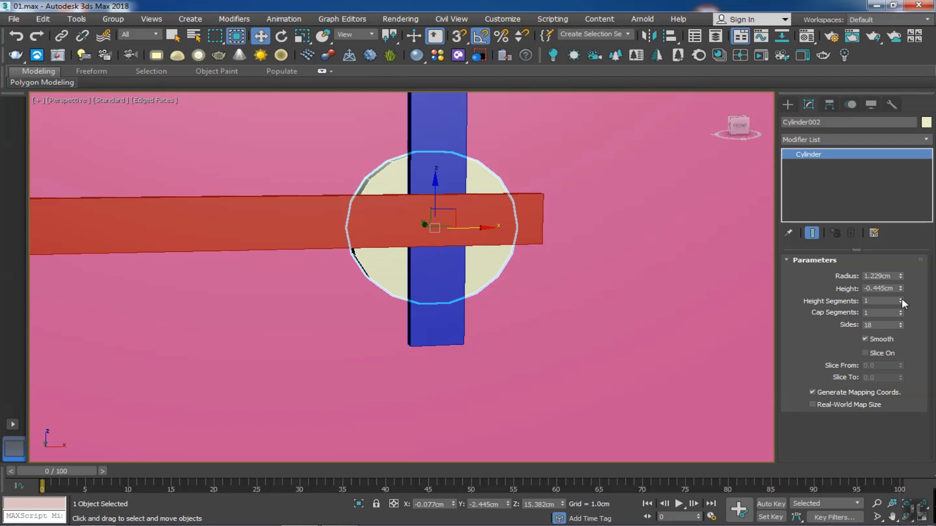
pyautogui.moveTo(900, 313)
pyautogui.mouseDown()
pyautogui.moveTo(899, 300)
pyautogui.moveTo(900, 314)
pyautogui.mouseUp()
# - Draw a small pin cylinder about 0.12 cm in radius on the red hand where the two hands cross
pyautogui.scroll(-6, 632, 311)
pyautogui.keyDown('alt'); pyautogui.moveTo(633, 311); pyautogui.dragTo(590, 319, button='middle'); pyautogui.keyUp('alt')
pyautogui.scroll(8, 535, 288)
pyautogui.click(614, 322)
pyautogui.click(739, 127)
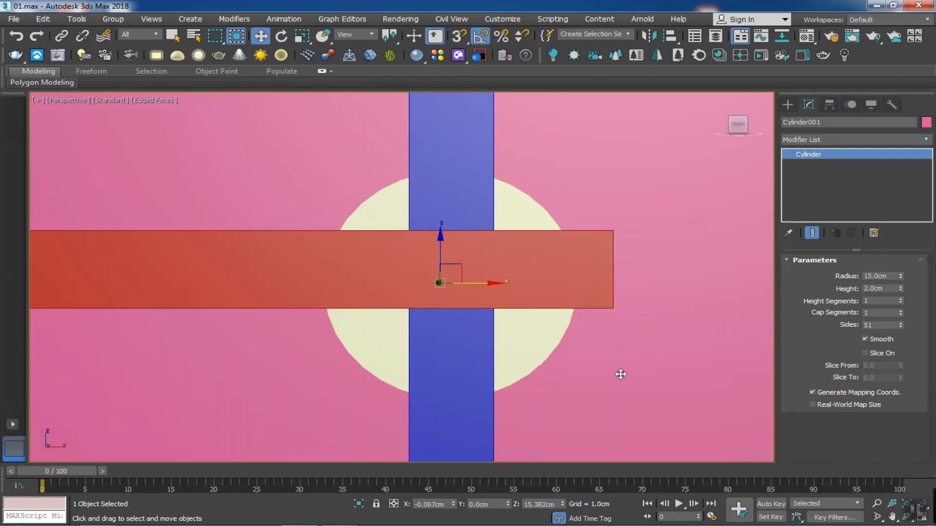
pyautogui.click(469, 259)
pyautogui.click(787, 105)
pyautogui.click(828, 200)
pyautogui.moveTo(450, 266); pyautogui.dragTo(453, 279)
pyautogui.click(460, 288)
pyautogui.keyDown('alt'); pyautogui.moveTo(472, 293); pyautogui.dragTo(575, 324, button='middle'); pyautogui.keyUp('alt')
# - Set the pin cylinder's height to about -0.566 cm and enlarge its radius slightly
pyautogui.click(809, 104)
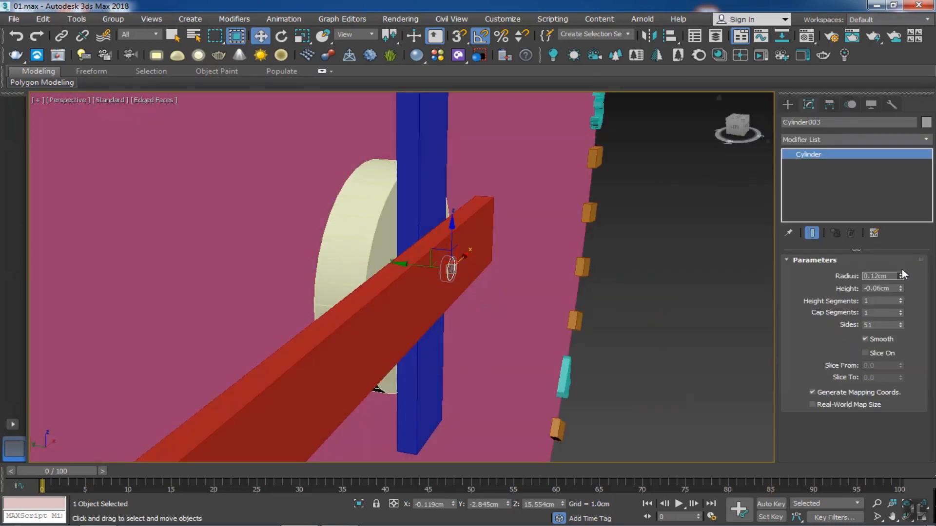
pyautogui.keyDown('alt'); pyautogui.moveTo(2, 399); pyautogui.dragTo(848, 318, button='middle'); pyautogui.keyUp('alt')
pyautogui.moveTo(902, 288); pyautogui.dragTo(901, 294)
pyautogui.keyDown('alt'); pyautogui.moveTo(536, 298); pyautogui.dragTo(517, 310, button='middle'); pyautogui.keyUp('alt')
pyautogui.scroll(-6, 537, 312)
pyautogui.scroll(8, 516, 296)
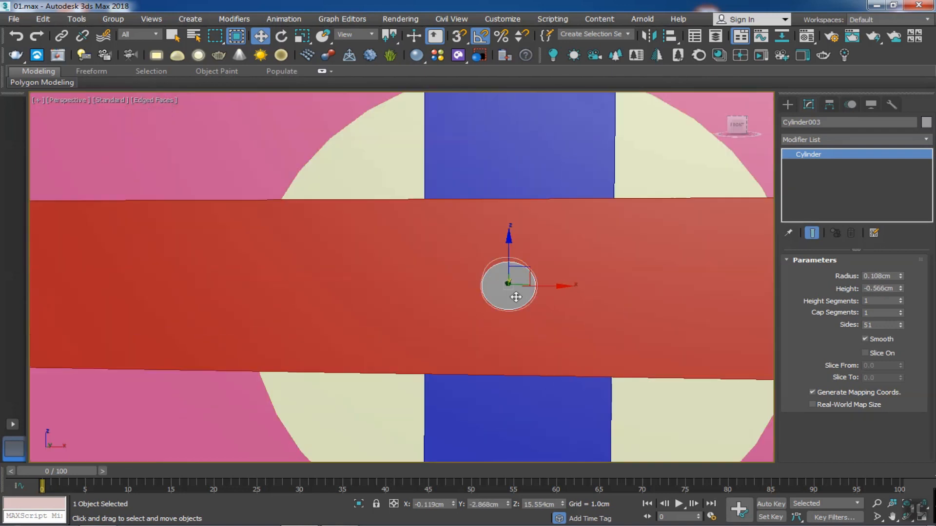
pyautogui.moveTo(900, 274); pyautogui.dragTo(901, 258)
# - Select the red horizontal hand and switch to editing its edges
pyautogui.scroll(-3, 625, 314)
pyautogui.scroll(-6, 625, 314)
pyautogui.keyDown('alt'); pyautogui.moveTo(624, 315); pyautogui.dragTo(644, 329, button='middle'); pyautogui.keyUp('alt')
pyautogui.moveTo(643, 328); pyautogui.dragTo(605, 376, button='middle')
pyautogui.click(595, 355)
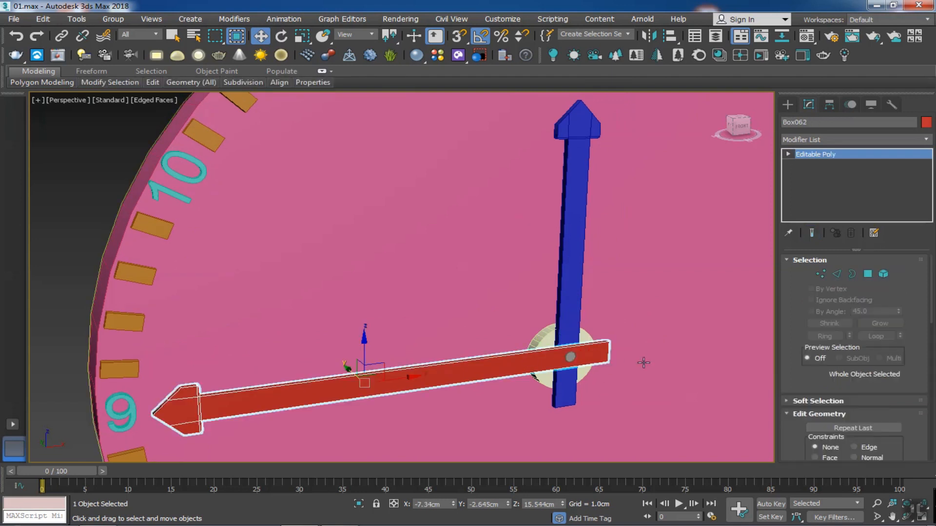
pyautogui.scroll(8, 644, 363)
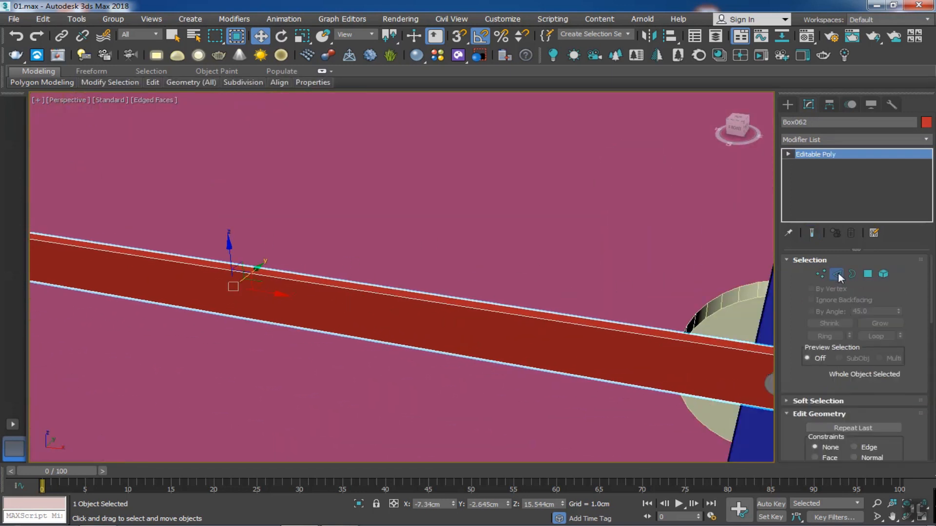
pyautogui.click(837, 273)
# - Try picking the red hand's front outline edges individually along the shaft, the inner end and the arrowhead's shoulder
pyautogui.click(582, 324)
pyautogui.keyDown('ctrl'); pyautogui.click(570, 375); pyautogui.keyUp('ctrl')
pyautogui.scroll(-4, 570, 375)
pyautogui.moveTo(570, 375); pyautogui.dragTo(610, 400, button='middle')
pyautogui.scroll(4, 610, 399)
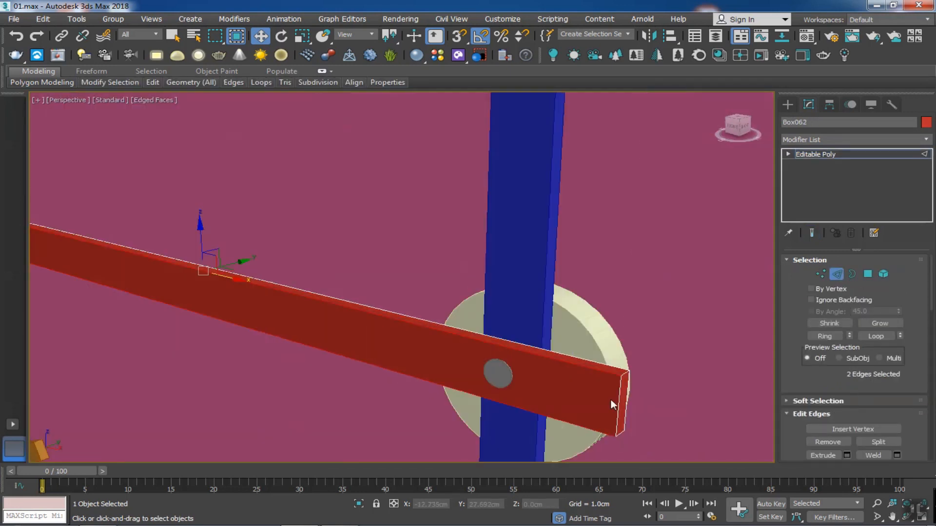
pyautogui.keyDown('ctrl'); pyautogui.click(619, 403); pyautogui.keyUp('ctrl')
pyautogui.scroll(-2, 618, 404)
pyautogui.keyDown('alt'); pyautogui.moveTo(543, 407); pyautogui.dragTo(469, 358, button='middle'); pyautogui.keyUp('alt')
pyautogui.keyDown('alt'); pyautogui.moveTo(349, 359); pyautogui.dragTo(328, 306, button='middle'); pyautogui.keyUp('alt')
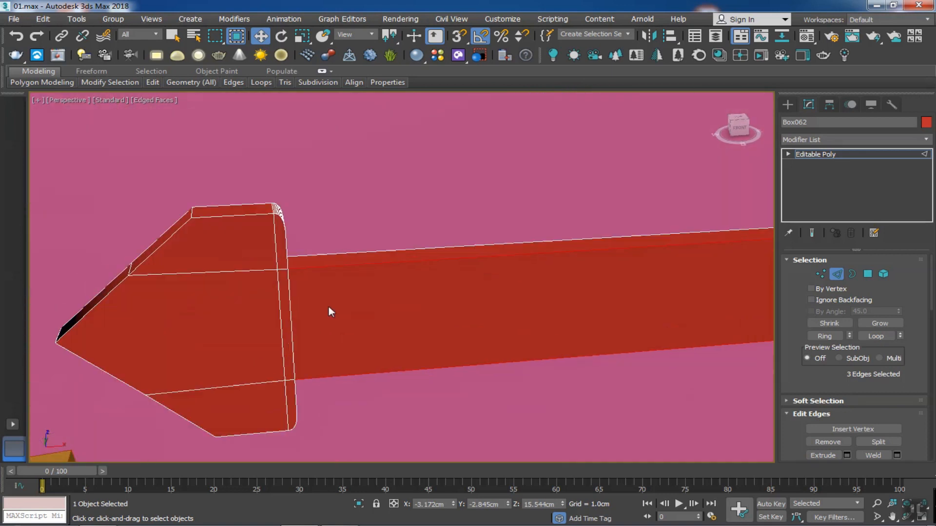
pyautogui.scroll(2, 328, 306)
pyautogui.scroll(-5, 666, 343)
pyautogui.moveTo(633, 345); pyautogui.dragTo(587, 347, button='middle')
pyautogui.scroll(5, 553, 317)
pyautogui.keyDown('ctrl'); pyautogui.click(568, 292); pyautogui.keyUp('ctrl')
pyautogui.scroll(3, 567, 292)
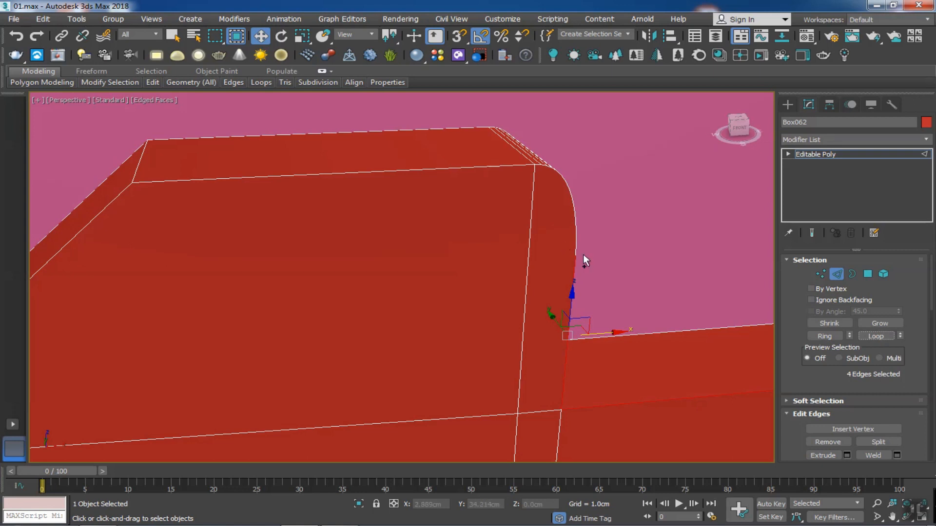
pyautogui.moveTo(609, 312); pyautogui.dragTo(580, 266, button='middle')
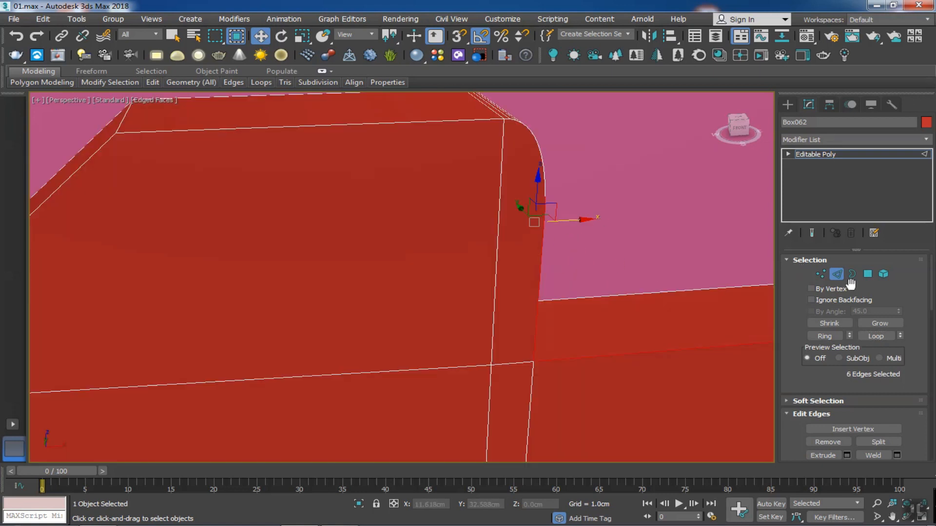
# - Isolate the red hand from the rest of the clock
pyautogui.scroll(-8, 560, 214)
pyautogui.keyDown('alt'); pyautogui.moveTo(564, 253); pyautogui.dragTo(611, 267, button='middle'); pyautogui.keyUp('alt')
pyautogui.hotkey('alt', 'q')
pyautogui.scroll(-6, 606, 276)
# - Select all front-side edges of the red hand in the orthographic left view, return to perspective and end the isolation
pyautogui.click(743, 128)
pyautogui.moveTo(363, 262); pyautogui.dragTo(363, 264, button='middle')
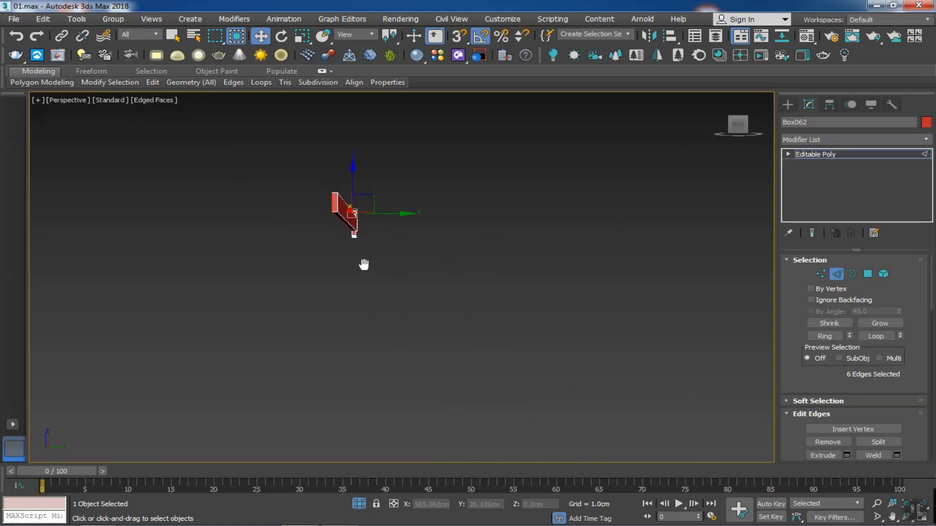
pyautogui.moveTo(740, 128)
pyautogui.mouseDown()
pyautogui.moveTo(663, 195)
pyautogui.moveTo(759, 219)
pyautogui.moveTo(737, 125)
pyautogui.mouseUp()
pyautogui.click(739, 127)
pyautogui.scroll(-4, 484, 243)
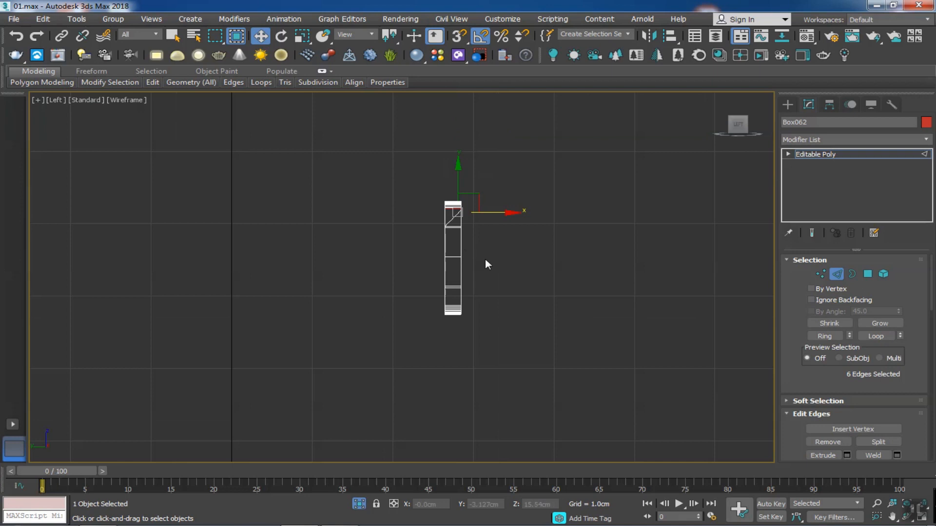
pyautogui.keyDown('alt'); pyautogui.moveTo(534, 298); pyautogui.dragTo(536, 319, button='middle'); pyautogui.keyUp('alt')
pyautogui.press('p')
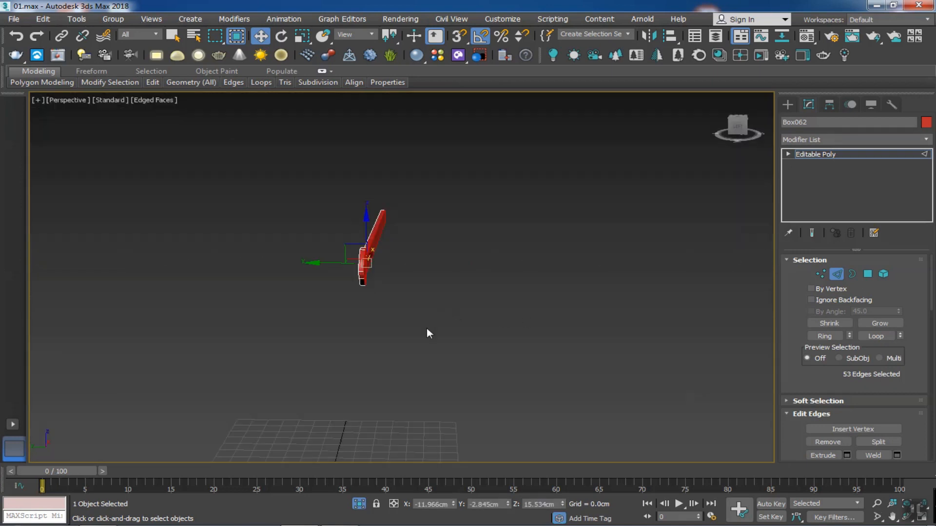
pyautogui.click(359, 504)
# - Remove the arrowhead's inner front edges from the selection, keeping only the red hand's outer front outline
pyautogui.keyDown('alt'); pyautogui.moveTo(467, 347); pyautogui.dragTo(653, 298, button='middle'); pyautogui.keyUp('alt')
pyautogui.moveTo(672, 287); pyautogui.dragTo(358, 296, button='middle')
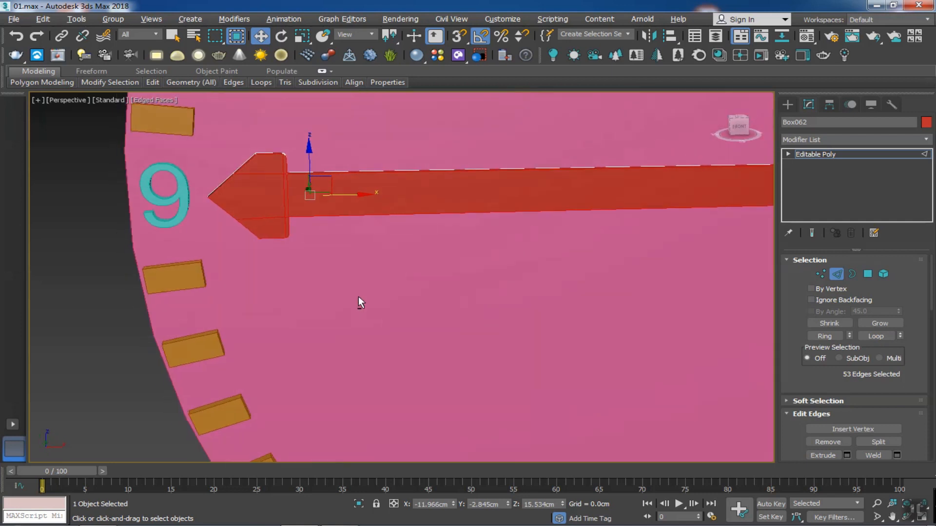
pyautogui.scroll(4, 309, 205)
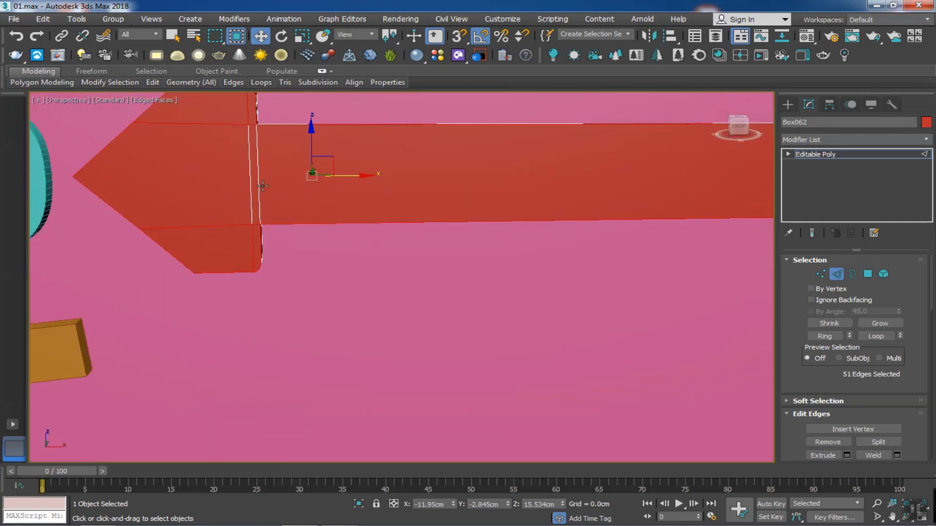
pyautogui.scroll(-3, 262, 185)
pyautogui.scroll(4, 244, 151)
pyautogui.keyDown('alt'); pyautogui.click(205, 223); pyautogui.keyUp('alt')
pyautogui.scroll(4, 275, 224)
pyautogui.keyDown('alt'); pyautogui.click(358, 204); pyautogui.keyUp('alt')
pyautogui.scroll(-5, 360, 217)
pyautogui.scroll(4, 336, 262)
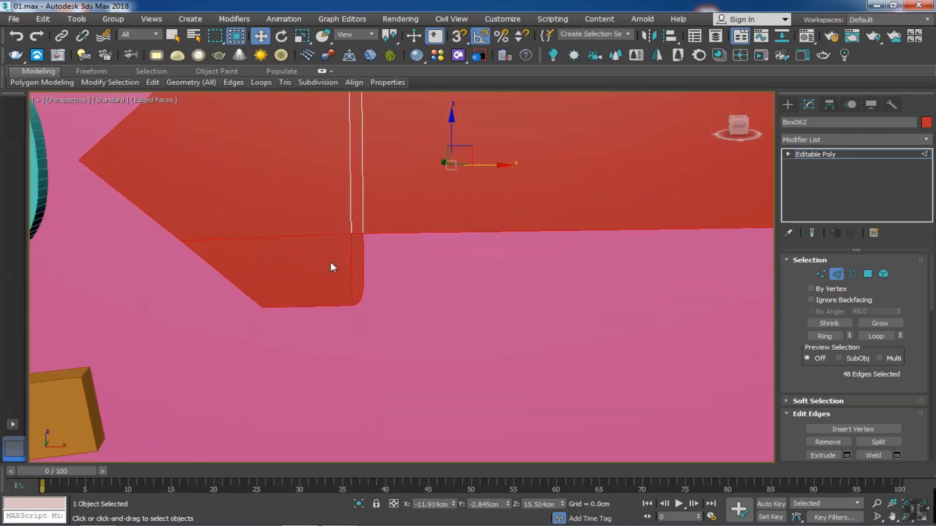
pyautogui.scroll(2, 331, 263)
pyautogui.keyDown('alt'); pyautogui.click(359, 224); pyautogui.keyUp('alt')
pyautogui.scroll(-6, 390, 259)
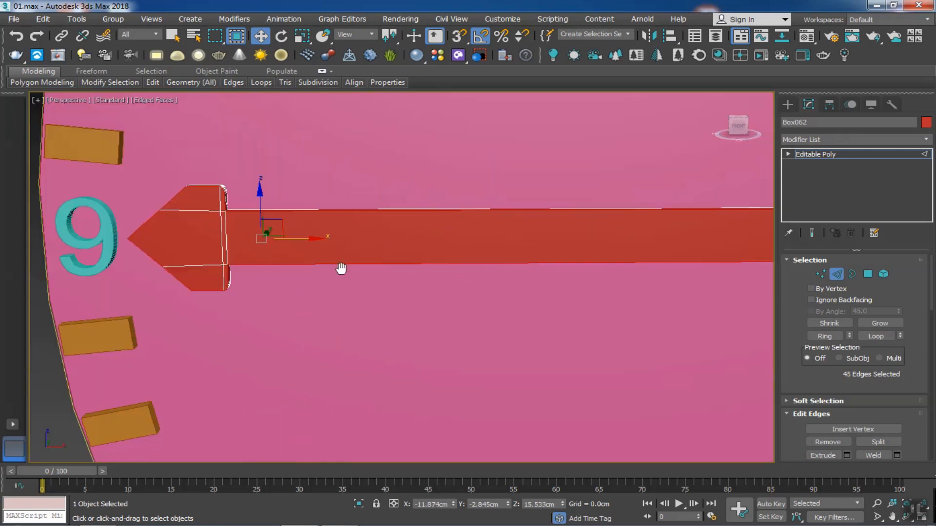
pyautogui.scroll(8, 594, 280)
pyautogui.scroll(-6, 539, 280)
# - Chamfer the red hand's front outline edges with 15 segments, reducing the amount to a small rounded bevel
pyautogui.keyDown('alt'); pyautogui.moveTo(541, 288); pyautogui.dragTo(675, 324, button='middle'); pyautogui.keyUp('alt')
pyautogui.moveTo(614, 320); pyautogui.dragTo(646, 284, button='middle')
pyautogui.scroll(-2, 809, 382)
pyautogui.scroll(-1, 809, 380)
pyautogui.click(846, 416)
pyautogui.scroll(6, 348, 288)
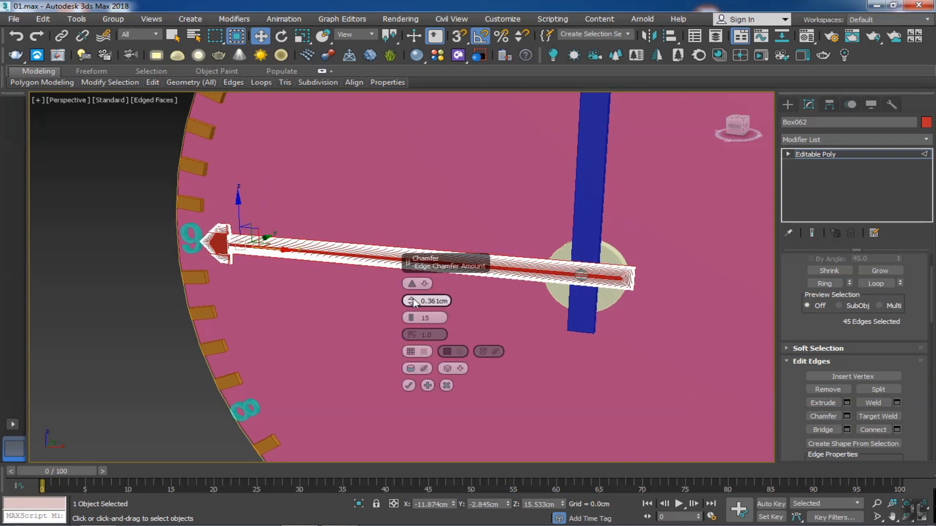
pyautogui.moveTo(412, 301); pyautogui.dragTo(411, 314)
pyautogui.click(408, 386)
pyautogui.scroll(-10, 379, 362)
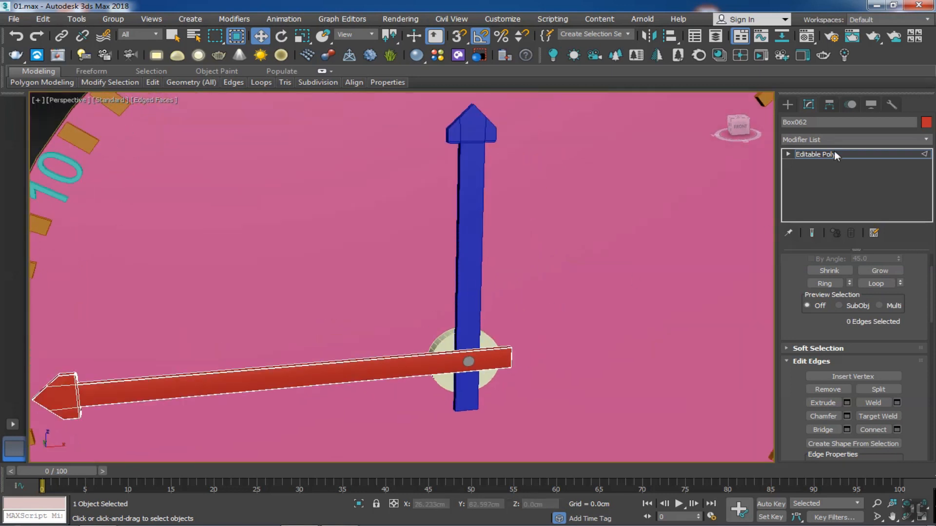
# - Leave edge editing on the red hand, then select and isolate the blue vertical hand
pyautogui.click(832, 154)
pyautogui.click(440, 271)
pyautogui.hotkey('alt', 'q')
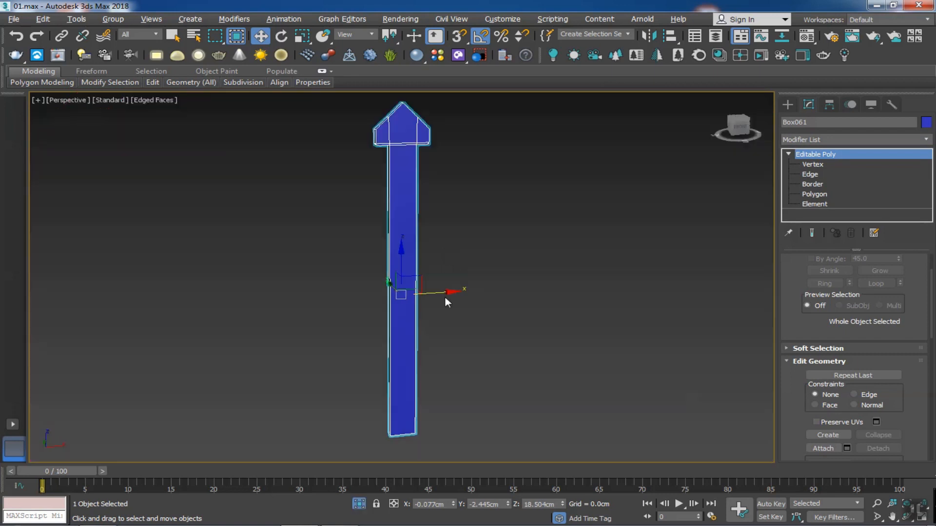
# - Select all front-side edges of the blue hand in the orthographic left view and orbit back to its front
pyautogui.keyDown('alt'); pyautogui.moveTo(441, 300); pyautogui.dragTo(534, 301, button='middle'); pyautogui.keyUp('alt')
pyautogui.click(739, 130)
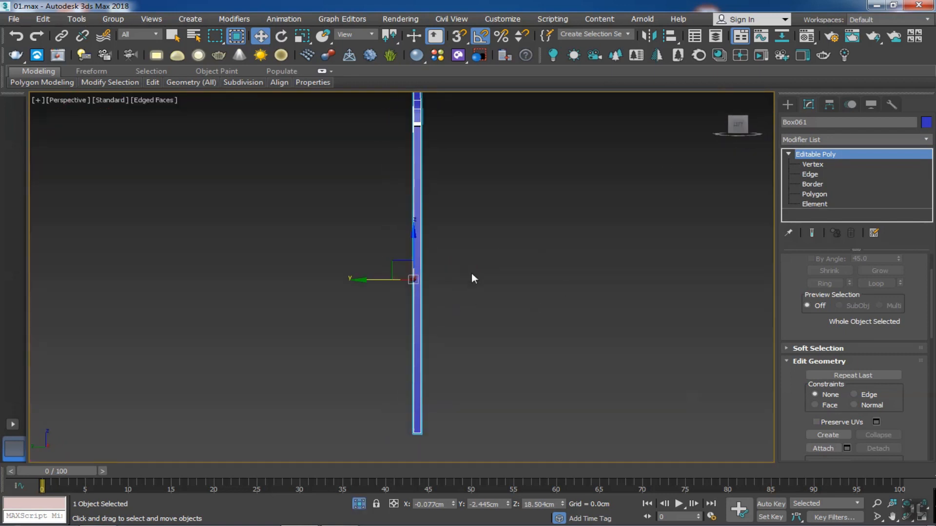
pyautogui.scroll(-4, 466, 350)
pyautogui.click(810, 174)
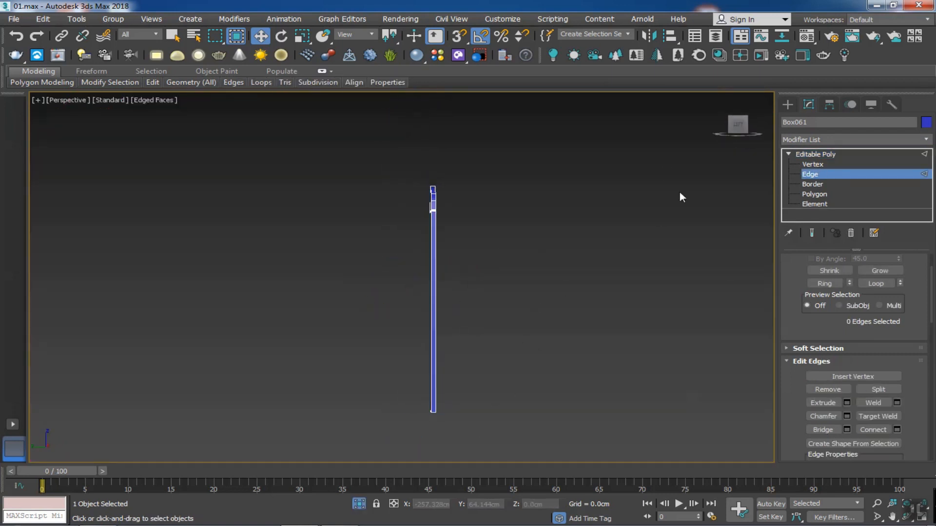
pyautogui.press('l')
pyautogui.press('z')
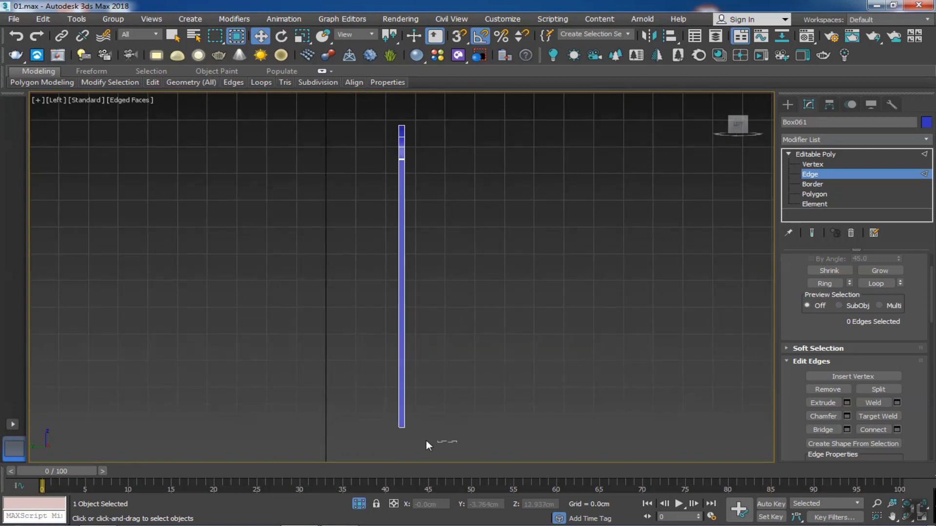
pyautogui.moveTo(405, 106); pyautogui.dragTo(402, 103)
pyautogui.keyDown('alt'); pyautogui.moveTo(512, 292); pyautogui.dragTo(431, 308, button='middle'); pyautogui.keyUp('alt')
# - Remove the arrowhead's inner front edges from the blue hand's edge selection, keeping the outer outline
pyautogui.scroll(7, 389, 111)
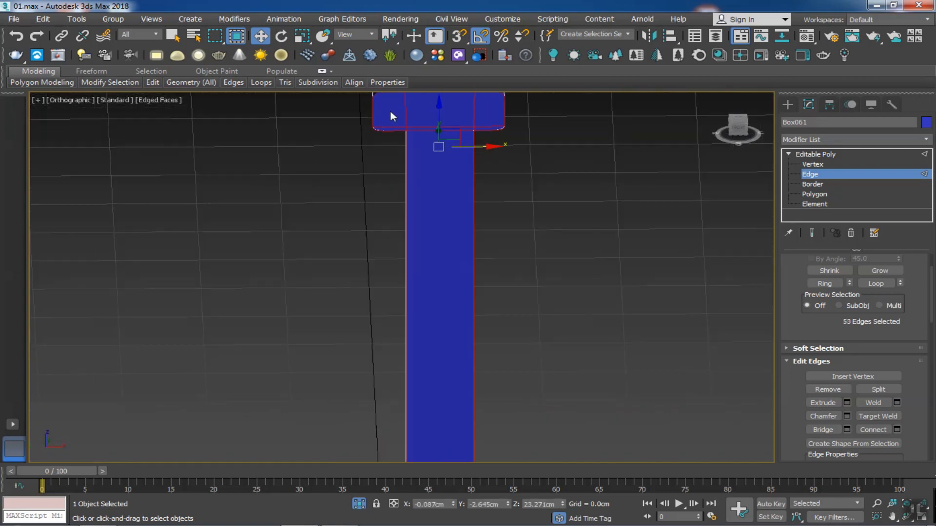
pyautogui.moveTo(390, 111); pyautogui.dragTo(369, 236, button='middle')
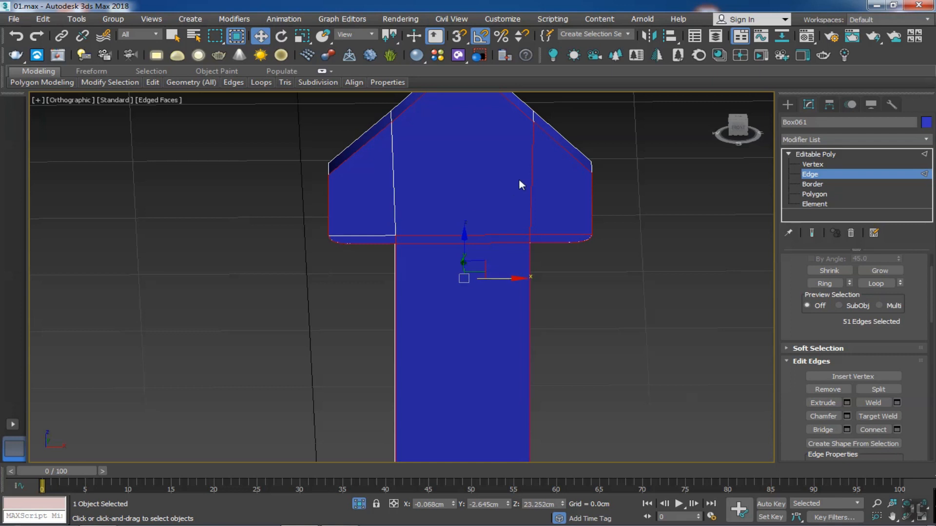
pyautogui.scroll(-8, 505, 236)
pyautogui.moveTo(497, 238); pyautogui.dragTo(433, 163, button='middle')
pyautogui.scroll(-2, 432, 163)
pyautogui.keyDown('alt'); pyautogui.moveTo(438, 243); pyautogui.dragTo(464, 316, button='middle'); pyautogui.keyUp('alt')
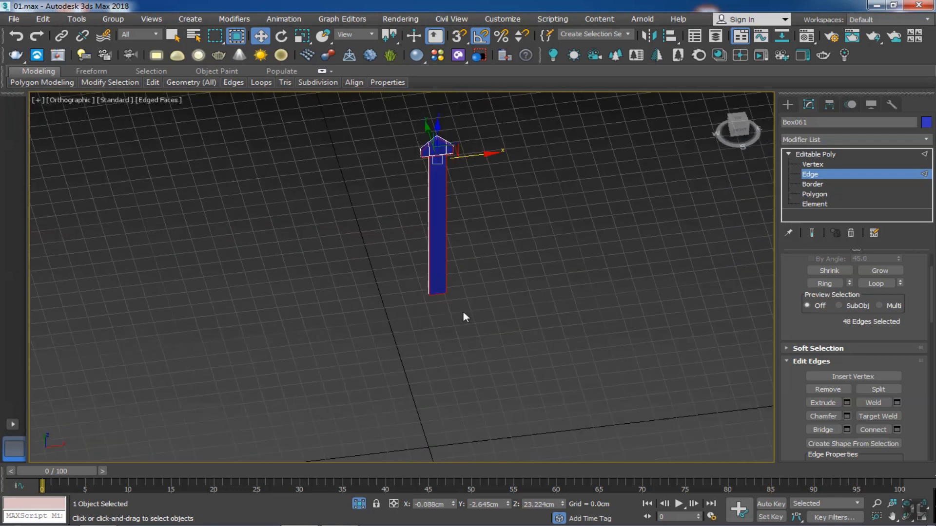
# - Chamfer the blue hand's front outline edges into a small rounded bevel, dropping the last stray inner edge from the selection
pyautogui.click(847, 418)
pyautogui.rightClick(413, 301)
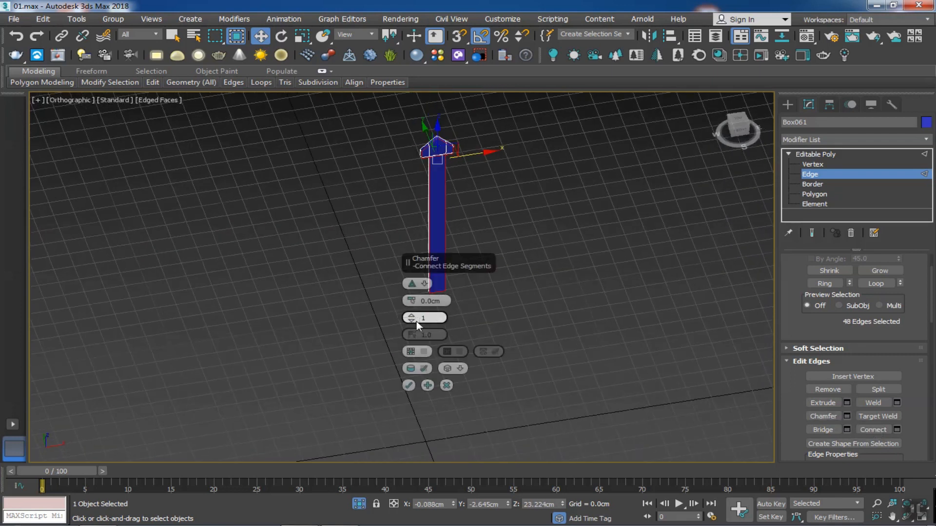
pyautogui.moveTo(433, 185); pyautogui.dragTo(303, 293, button='middle')
pyautogui.scroll(10, 299, 275)
pyautogui.scroll(2, 328, 112)
pyautogui.moveTo(329, 109); pyautogui.dragTo(275, 209, button='middle')
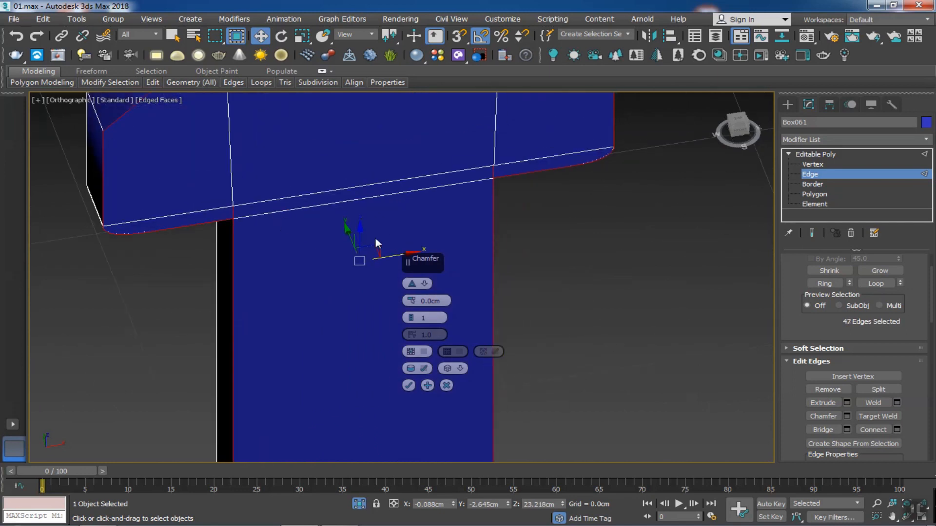
pyautogui.moveTo(410, 301); pyautogui.dragTo(410, 302)
pyautogui.click(411, 315)
pyautogui.click(409, 384)
# - Deselect the blue hand's edges and bring back all the other clock parts
pyautogui.scroll(-5, 492, 268)
pyautogui.click(493, 281)
pyautogui.scroll(-5, 493, 287)
pyautogui.moveTo(505, 367); pyautogui.dragTo(602, 285, button='middle')
pyautogui.rightClick(540, 352)
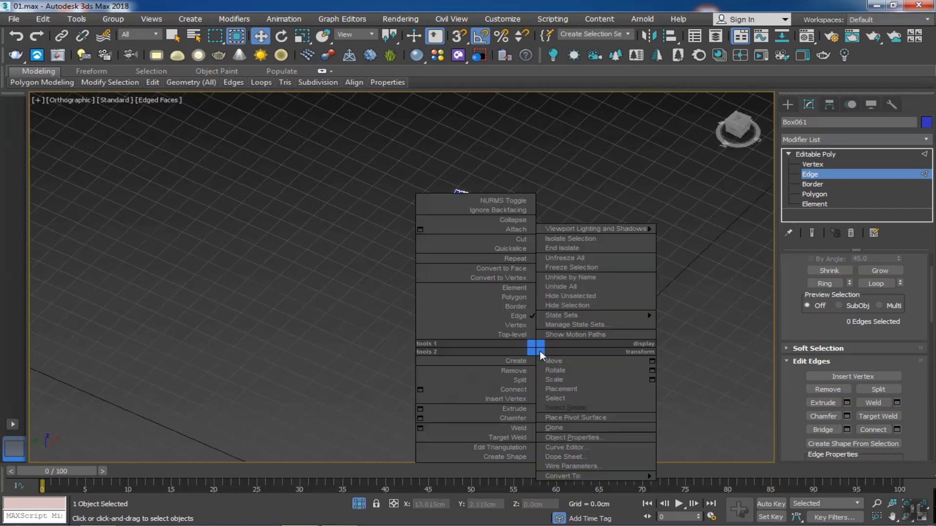
pyautogui.click(567, 287)
pyautogui.keyDown('alt'); pyautogui.moveTo(536, 315); pyautogui.dragTo(505, 331, button='middle'); pyautogui.keyUp('alt')
pyautogui.scroll(-4, 459, 292)
pyautogui.moveTo(506, 332); pyautogui.dragTo(414, 266, button='middle')
pyautogui.scroll(-3, 414, 266)
# - Leave sub-object editing on the blue hand, select the pink clock face and convert it to an Editable Poly
pyautogui.click(825, 194)
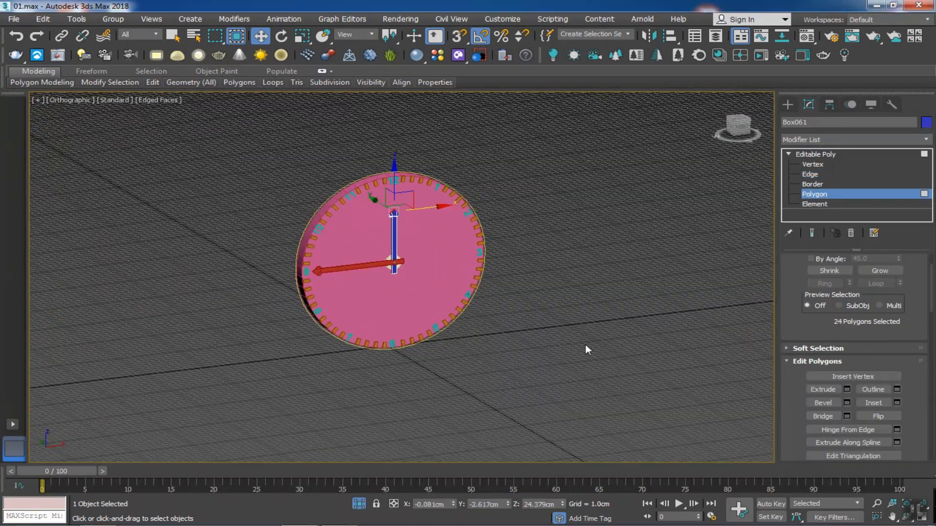
pyautogui.click(807, 195)
pyautogui.click(449, 233)
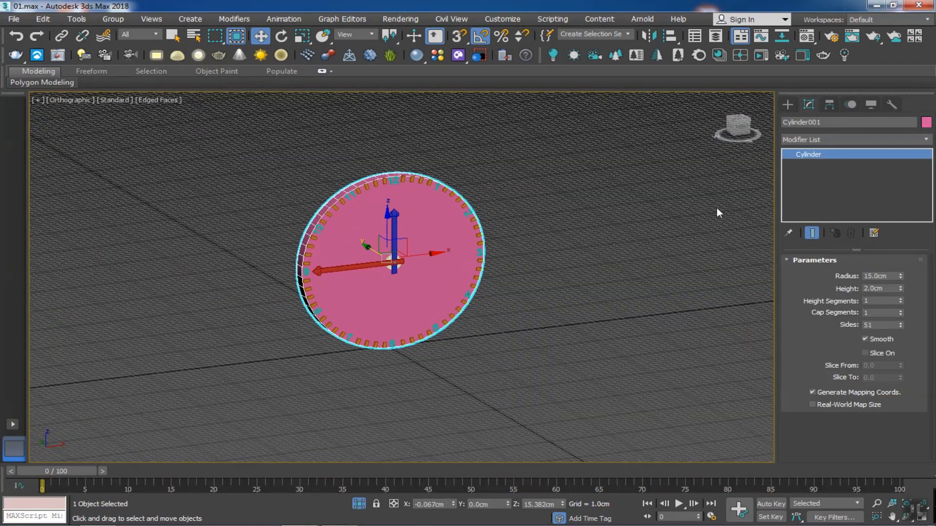
pyautogui.rightClick(420, 222)
pyautogui.moveTo(477, 351)
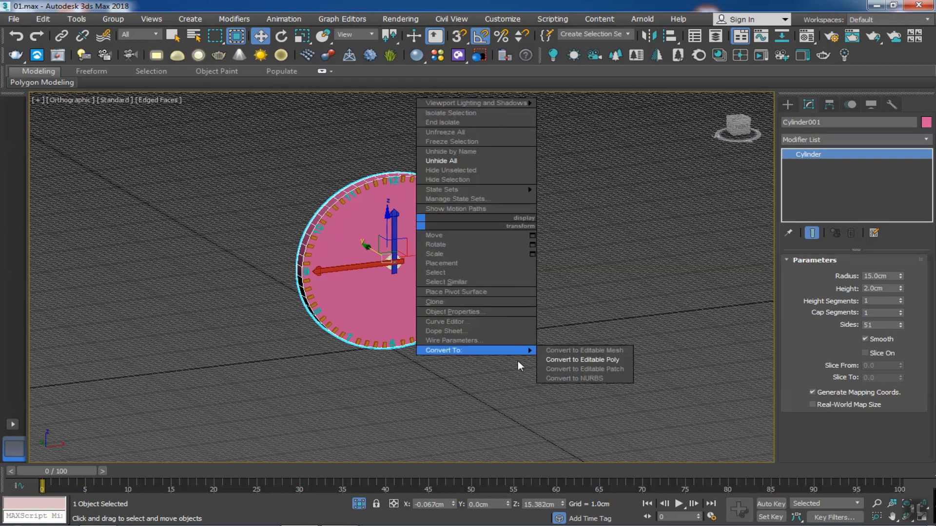
pyautogui.click(580, 360)
# - Select the full ring of side polygons around the clock face's outer rim
pyautogui.click(867, 274)
pyautogui.moveTo(334, 338); pyautogui.dragTo(322, 369, button='middle')
pyautogui.keyDown('alt'); pyautogui.moveTo(322, 368); pyautogui.dragTo(363, 360, button='middle'); pyautogui.keyUp('alt')
pyautogui.scroll(4, 336, 320)
pyautogui.click(290, 288)
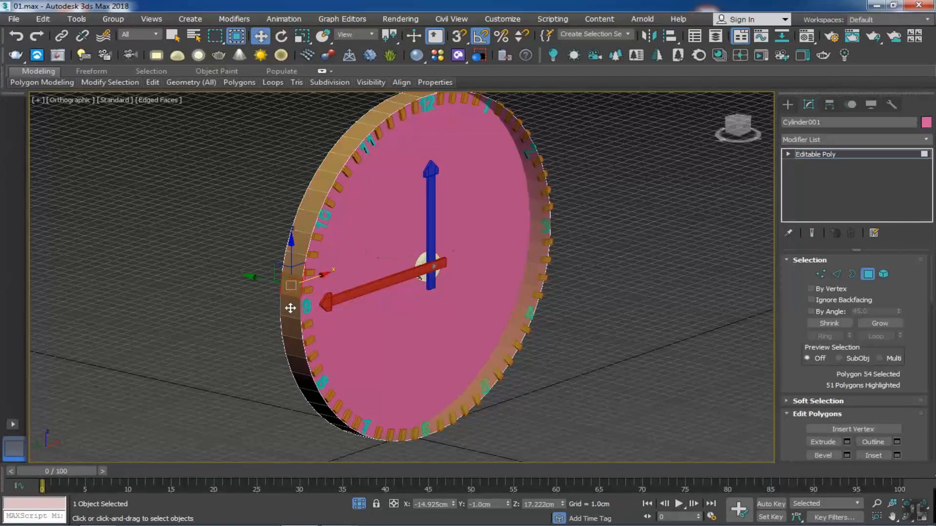
pyautogui.keyDown('shift'); pyautogui.click(291, 309); pyautogui.keyUp('shift')
# - Extrude the rim polygons outward along their local normals by about 0.26 cm
pyautogui.keyDown('alt'); pyautogui.moveTo(515, 300); pyautogui.dragTo(472, 310, button='middle'); pyautogui.keyUp('alt')
pyautogui.click(847, 441)
pyautogui.keyDown('alt'); pyautogui.moveTo(439, 273); pyautogui.dragTo(484, 320, button='middle'); pyautogui.keyUp('alt')
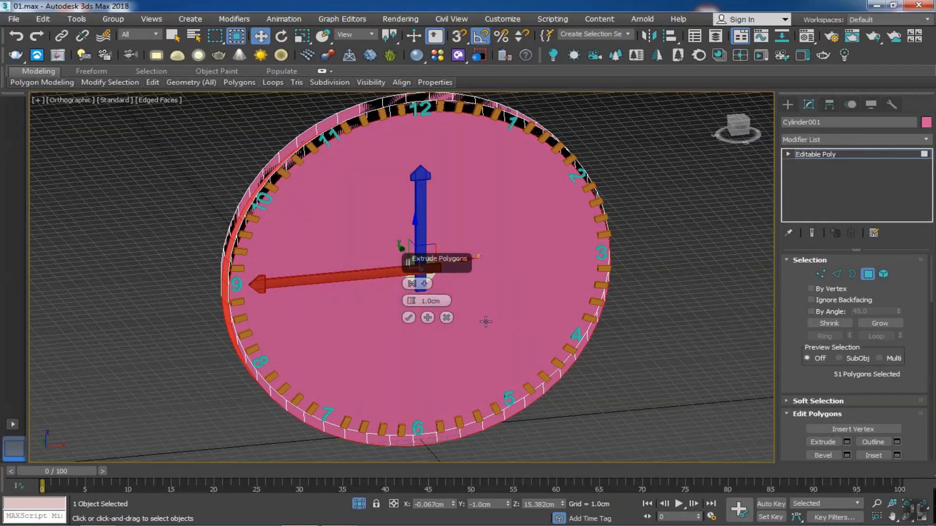
pyautogui.click(412, 284)
pyautogui.moveTo(357, 310); pyautogui.dragTo(298, 324, button='middle')
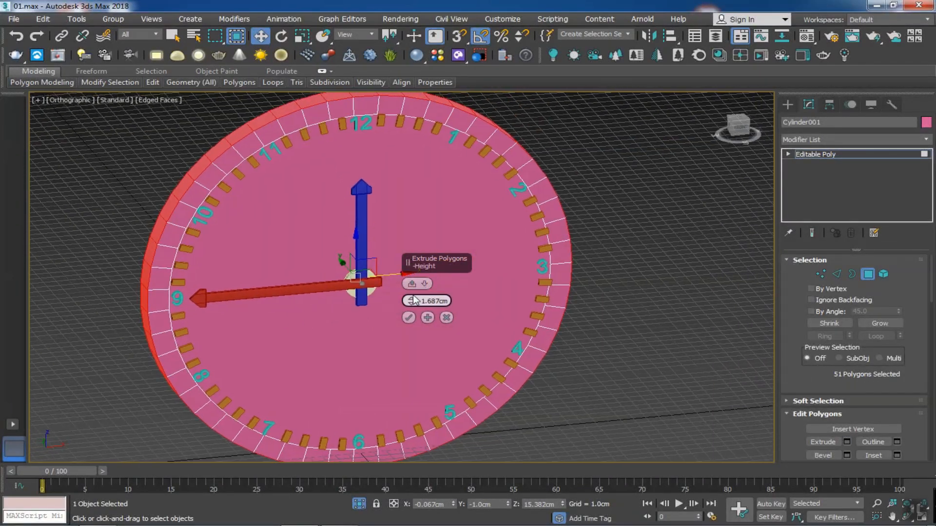
pyautogui.moveTo(410, 302); pyautogui.dragTo(416, 321)
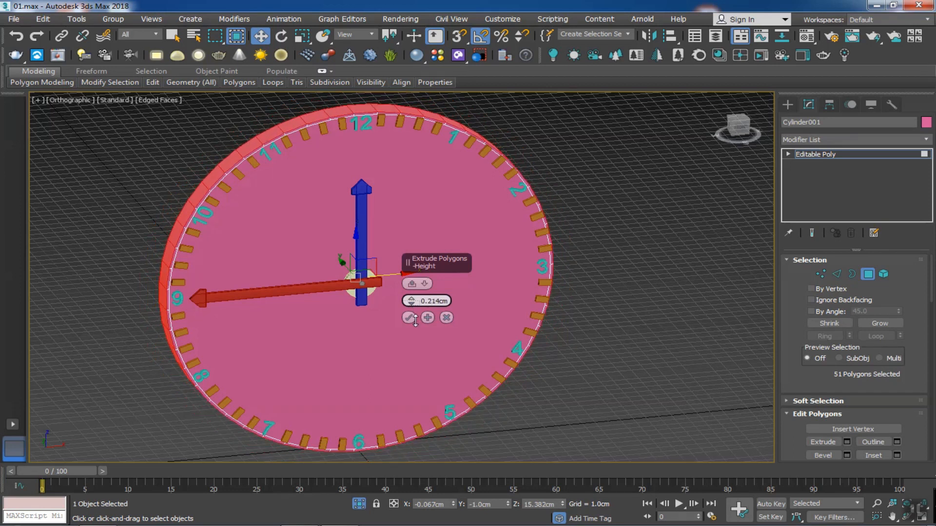
pyautogui.click(408, 318)
# - Select the clock's front polygon and inset it into a thin ring inside the minute markers, plus a 3.93 cm inset
pyautogui.keyDown('alt'); pyautogui.moveTo(344, 261); pyautogui.dragTo(365, 309, button='middle'); pyautogui.keyUp('alt')
pyautogui.click(867, 276)
pyautogui.click(867, 275)
pyautogui.click(433, 313)
pyautogui.scroll(-3, 914, 322)
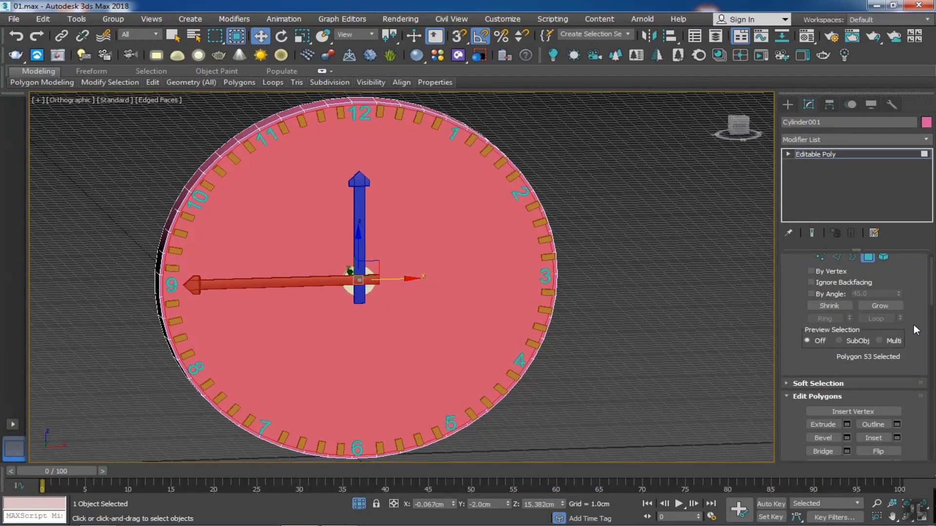
pyautogui.click(896, 420)
pyautogui.moveTo(412, 305); pyautogui.dragTo(400, 262)
pyautogui.click(428, 318)
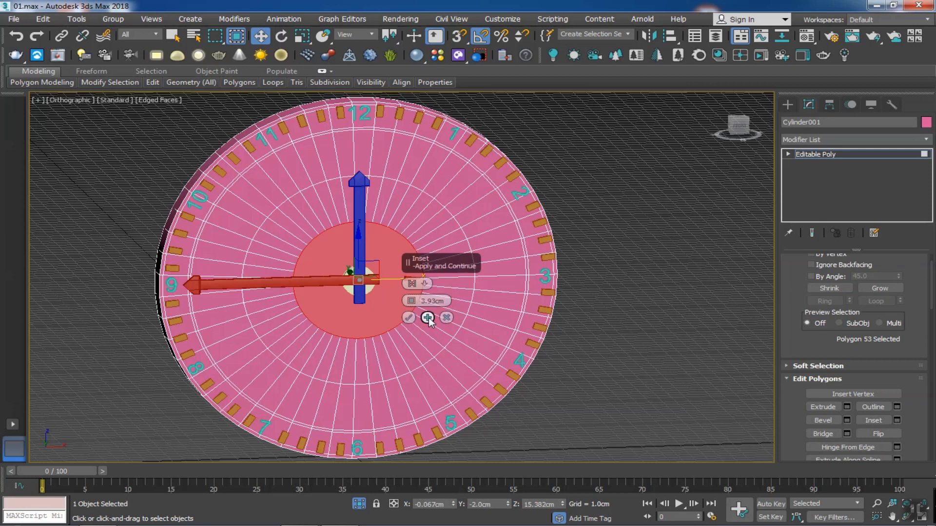
# - Inset a second thin ring of about 0.3 cm, followed by an inset of about 5.1 cm toward the hub
pyautogui.moveTo(412, 301); pyautogui.dragTo(422, 345)
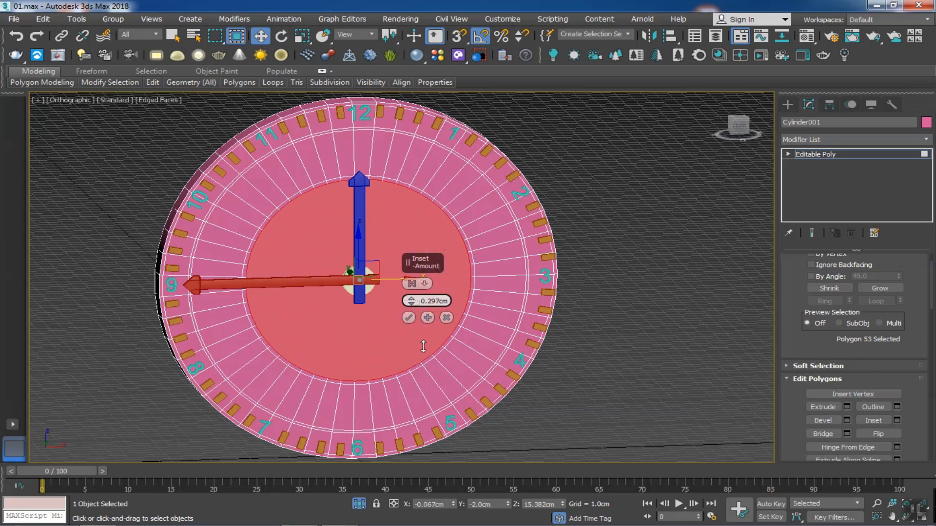
pyautogui.click(428, 317)
pyautogui.moveTo(412, 301); pyautogui.dragTo(401, 237)
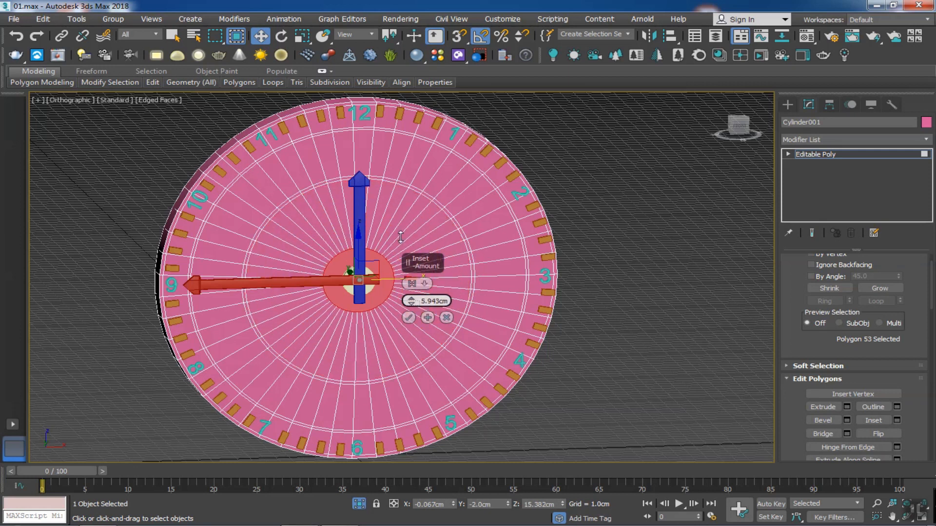
pyautogui.scroll(5, 387, 324)
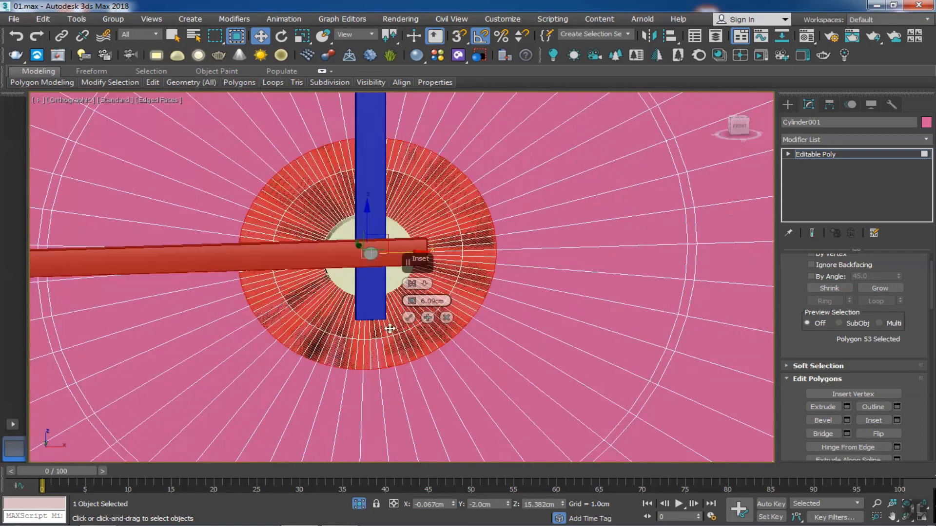
pyautogui.moveTo(411, 301); pyautogui.dragTo(418, 350)
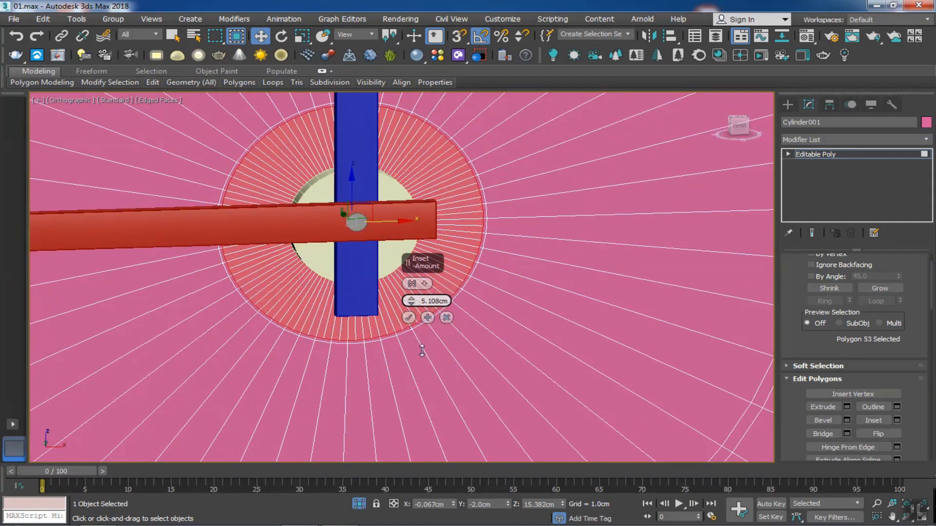
pyautogui.click(410, 317)
# - Select all polygons of the outer and inner thin rings on the clock face
pyautogui.scroll(-8, 410, 317)
pyautogui.moveTo(393, 320); pyautogui.dragTo(431, 324, button='middle')
pyautogui.scroll(5, 349, 255)
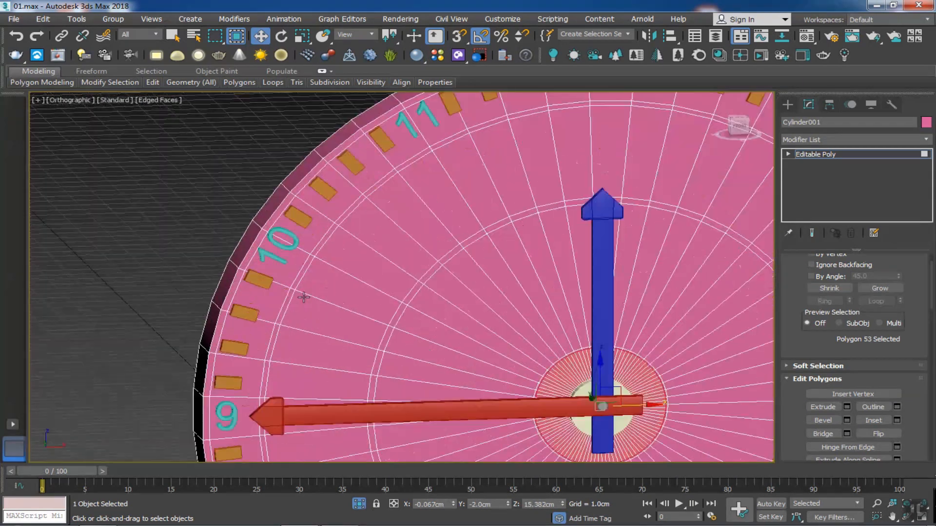
pyautogui.scroll(2, 285, 307)
pyautogui.keyDown('shift'); pyautogui.click(302, 268); pyautogui.keyUp('shift')
pyautogui.keyDown('ctrl'); pyautogui.click(425, 351); pyautogui.keyUp('ctrl')
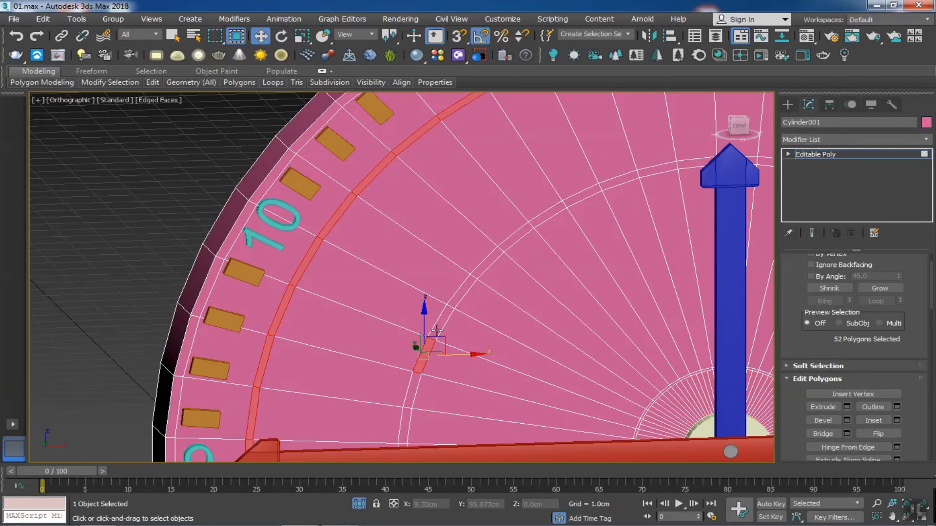
pyautogui.keyDown('ctrl'); pyautogui.keyDown('shift'); pyautogui.click(441, 326); pyautogui.keyUp('shift'); pyautogui.keyUp('ctrl')
# - Try to add polygons around the central hub to the ring selection and undo each attempt
pyautogui.scroll(-7, 442, 325)
pyautogui.moveTo(450, 325); pyautogui.dragTo(387, 288, button='middle')
pyautogui.scroll(6, 387, 288)
pyautogui.keyDown('ctrl'); pyautogui.click(347, 301); pyautogui.keyUp('ctrl')
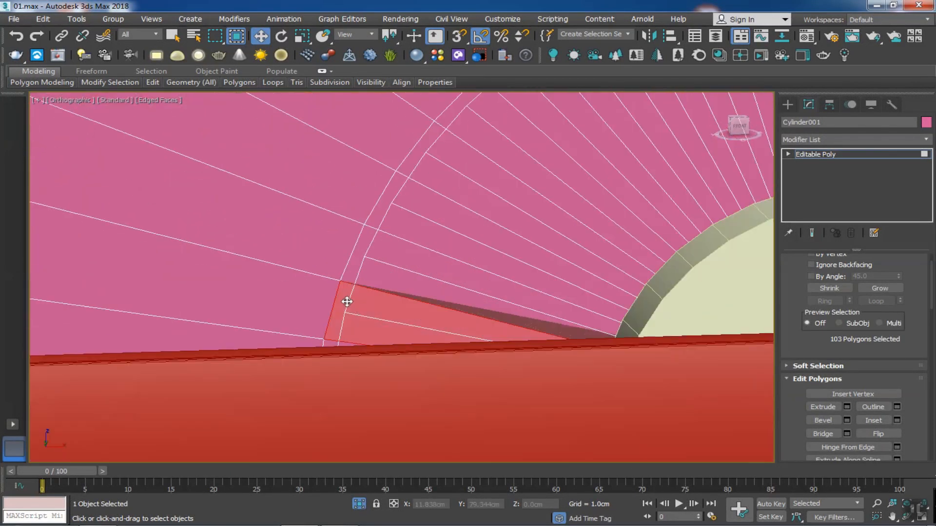
pyautogui.hotkey('ctrl', 'z')
pyautogui.keyDown('ctrl'); pyautogui.click(366, 244); pyautogui.keyUp('ctrl')
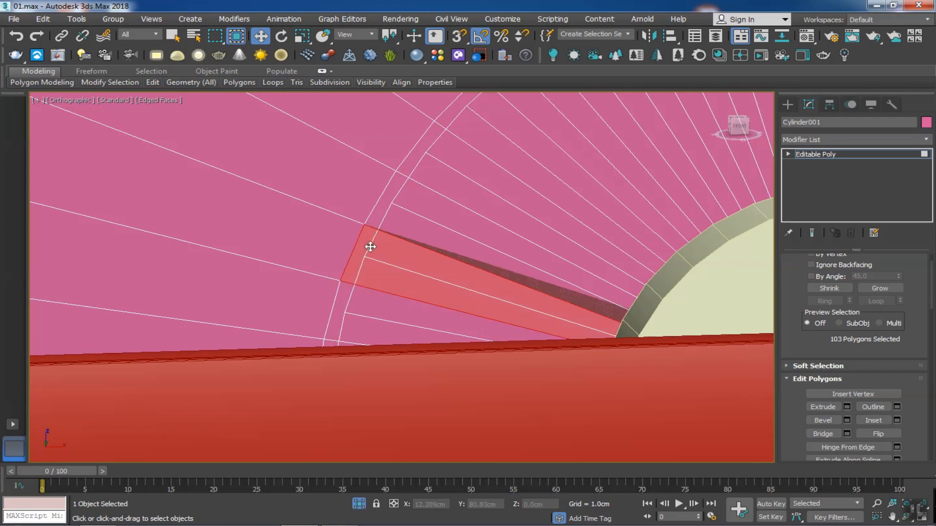
pyautogui.hotkey('ctrl', 'z')
# - Select the single central face polygon behind the hub
pyautogui.scroll(-6, 370, 247)
pyautogui.moveTo(408, 371); pyautogui.dragTo(381, 333, button='middle')
pyautogui.scroll(6, 380, 333)
pyautogui.scroll(-6, 426, 379)
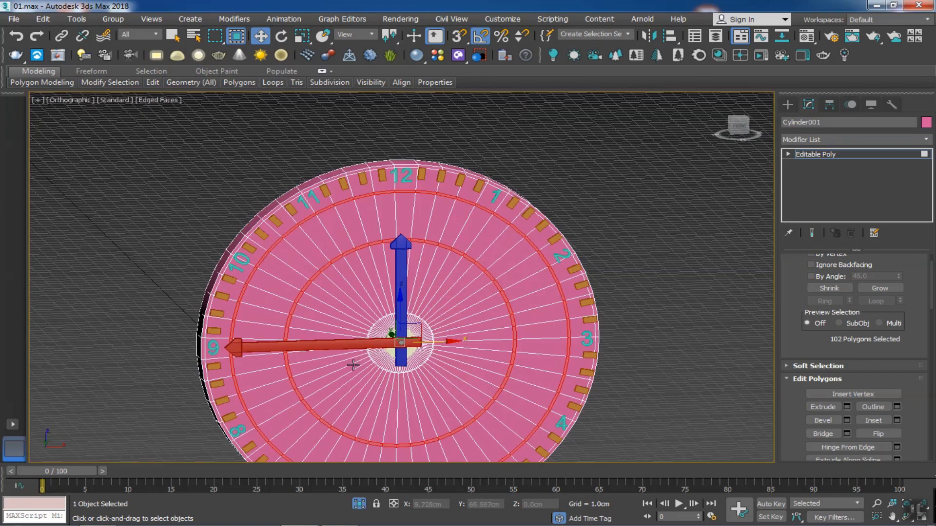
pyautogui.click(336, 341)
pyautogui.moveTo(342, 327); pyautogui.dragTo(334, 338, button='middle')
pyautogui.scroll(6, 334, 338)
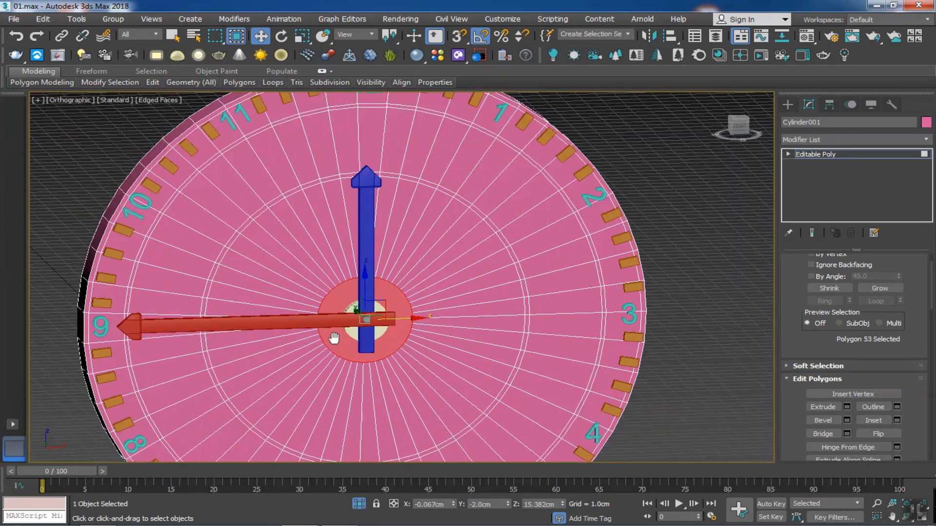
pyautogui.click(332, 379)
# - Reselect both thin polygon rings on the clock face, leaving out the central polygon
pyautogui.scroll(-2, 329, 372)
pyautogui.moveTo(104, 316); pyautogui.dragTo(264, 308, button='middle')
pyautogui.scroll(2, 263, 308)
pyautogui.click(171, 277)
pyautogui.keyDown('shift'); pyautogui.click(179, 230); pyautogui.keyUp('shift')
pyautogui.keyDown('shift'); pyautogui.click(323, 270); pyautogui.keyUp('shift')
pyautogui.scroll(-7, 323, 270)
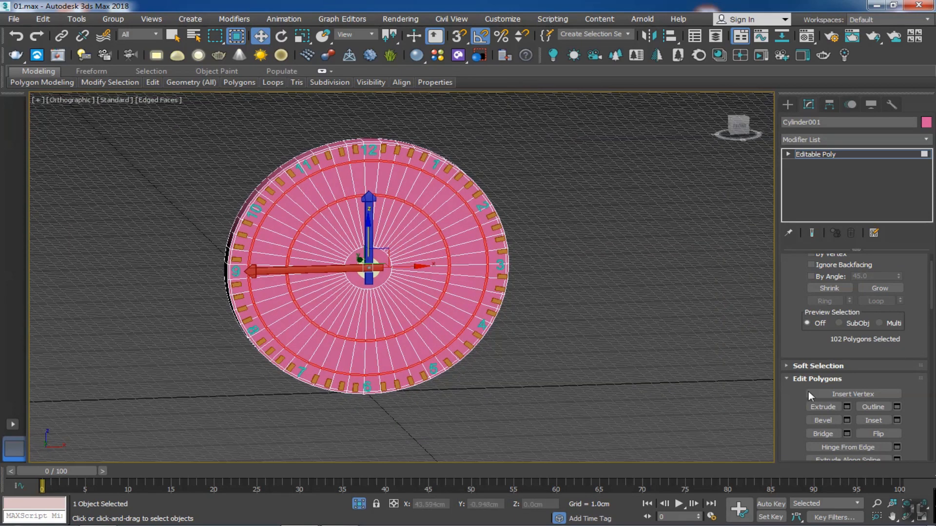
# - Extrude the two thin rings by local normal to -0.098 cm to form shallow grooves in the face
pyautogui.click(847, 406)
pyautogui.keyDown('alt'); pyautogui.moveTo(244, 290); pyautogui.dragTo(292, 304, button='middle'); pyautogui.keyUp('alt')
pyautogui.scroll(7, 292, 305)
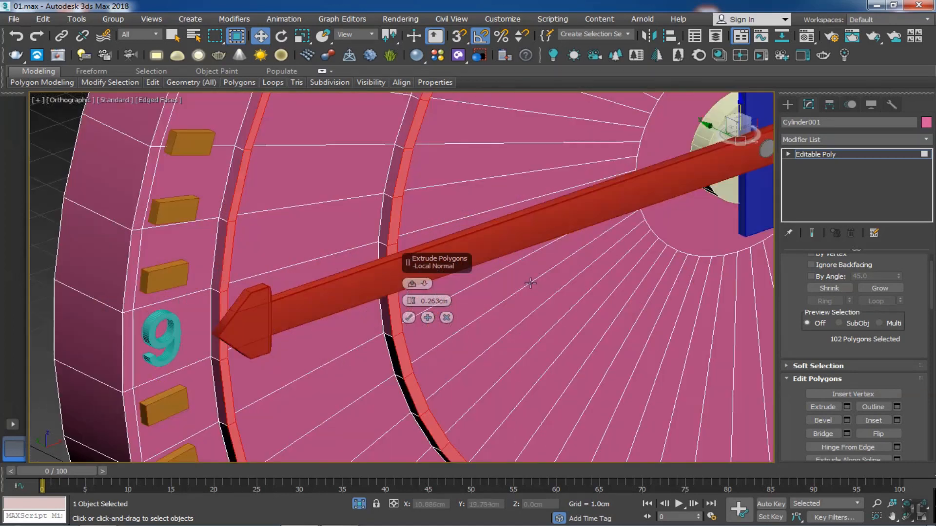
pyautogui.moveTo(412, 306); pyautogui.dragTo(412, 307)
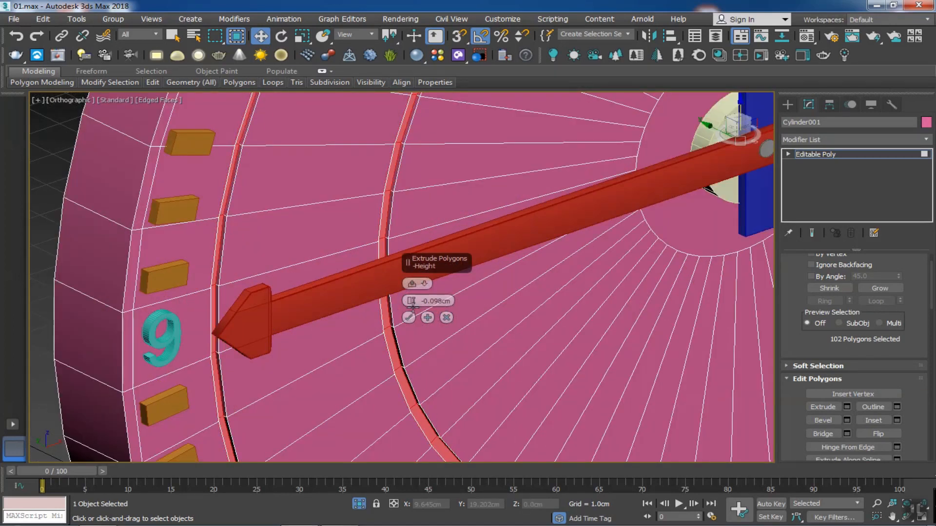
pyautogui.click(408, 317)
# - Switch to edge editing and select the front border edge loops of both grooves
pyautogui.click(787, 154)
pyautogui.click(810, 174)
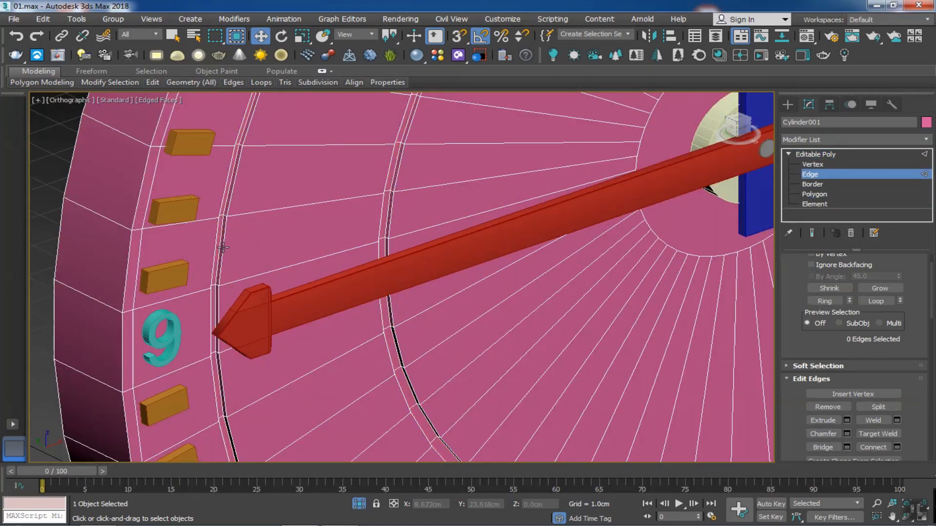
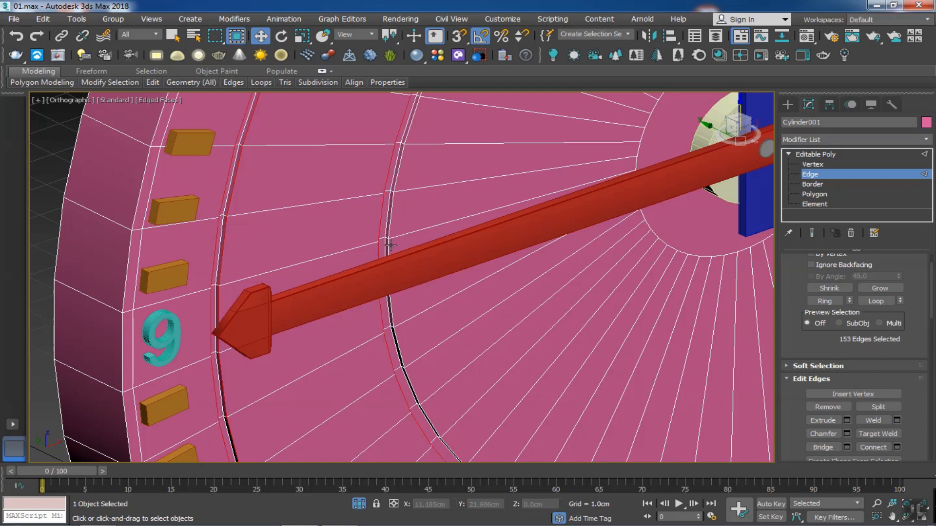
pyautogui.scroll(-5, 387, 245)
pyautogui.scroll(10, 292, 316)
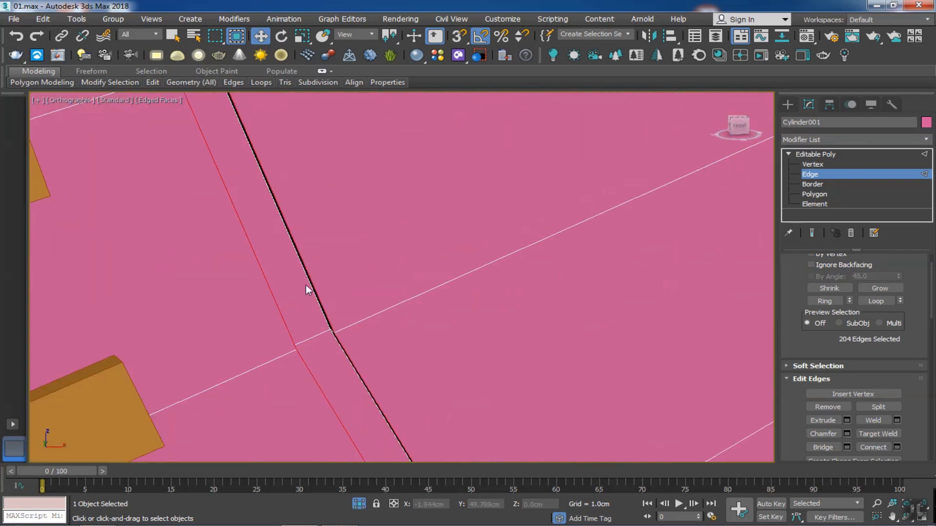
# - Chamfer the selected groove border edges by a very small amount
pyautogui.click(846, 434)
pyautogui.moveTo(412, 300); pyautogui.dragTo(413, 296)
pyautogui.click(408, 386)
pyautogui.scroll(-10, 378, 337)
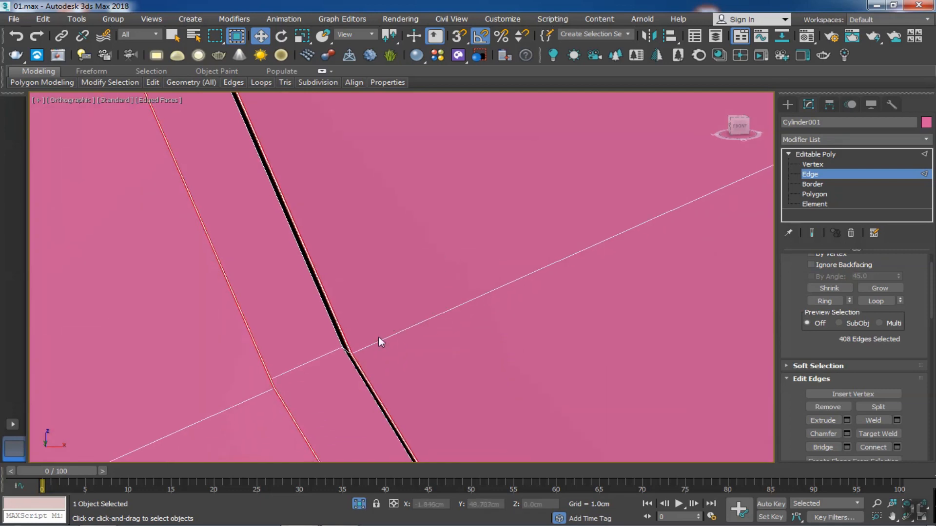
# - Isolate the clock face object in the front-facing perspective view
pyautogui.moveTo(537, 323); pyautogui.dragTo(384, 353, button='middle')
pyautogui.press('p')
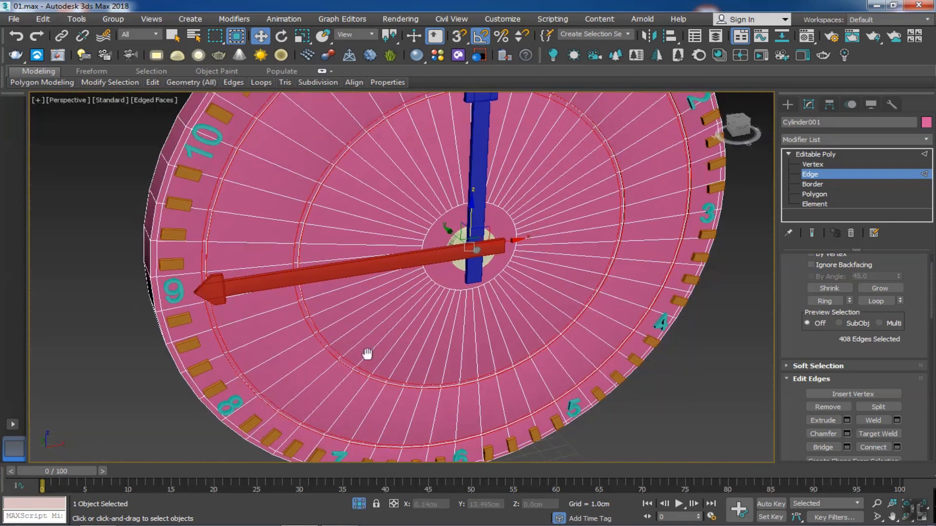
pyautogui.scroll(-8, 367, 349)
pyautogui.keyDown('alt'); pyautogui.moveTo(380, 312); pyautogui.dragTo(380, 344, button='middle'); pyautogui.keyUp('alt')
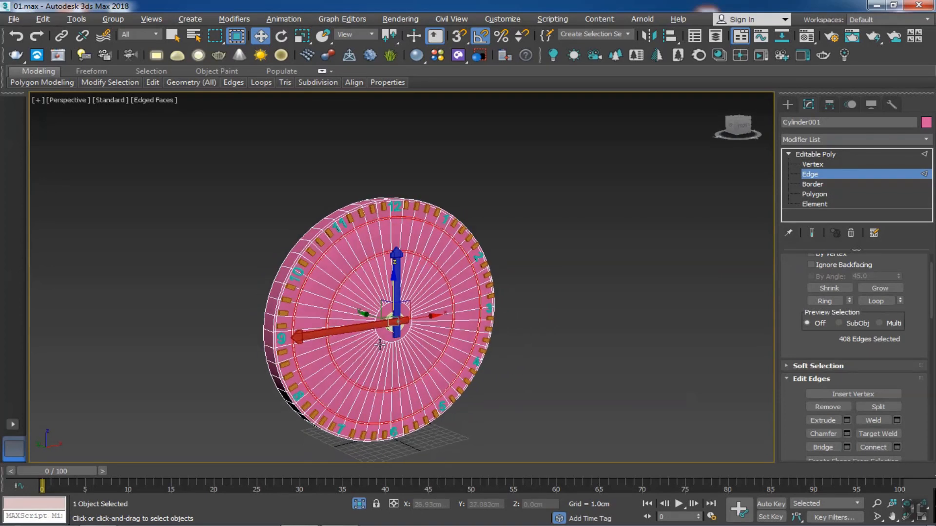
pyautogui.click(736, 126)
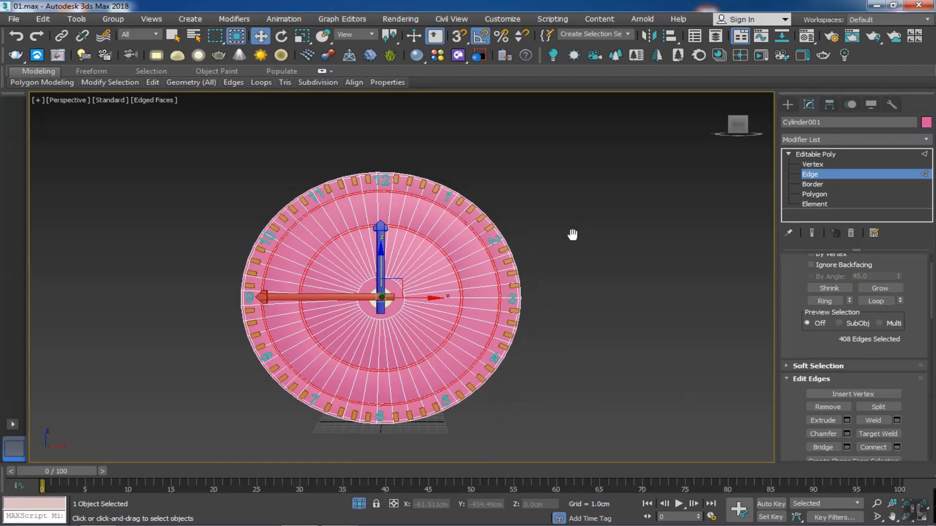
pyautogui.click(520, 262)
pyautogui.hotkey('alt', 'q')
pyautogui.scroll(-10, 575, 279)
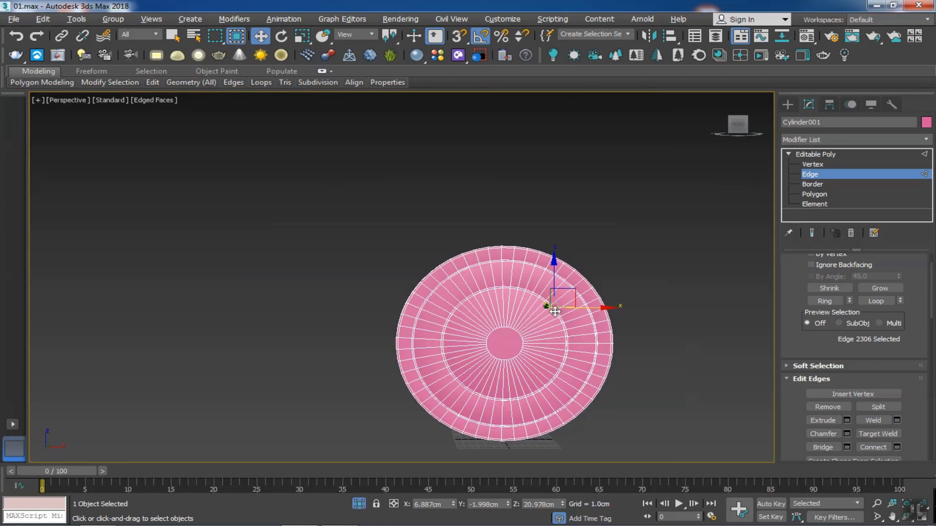
pyautogui.moveTo(553, 309); pyautogui.dragTo(421, 251, button='middle')
# - Create a sphere with a radius of about 15 cm from the centre of the clock face, using AutoGrid
pyautogui.click(788, 105)
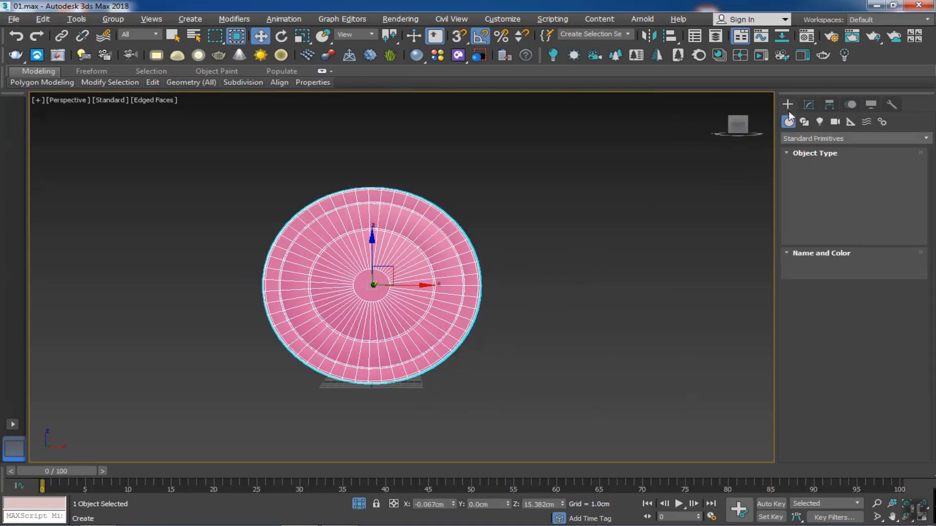
pyautogui.click(829, 187)
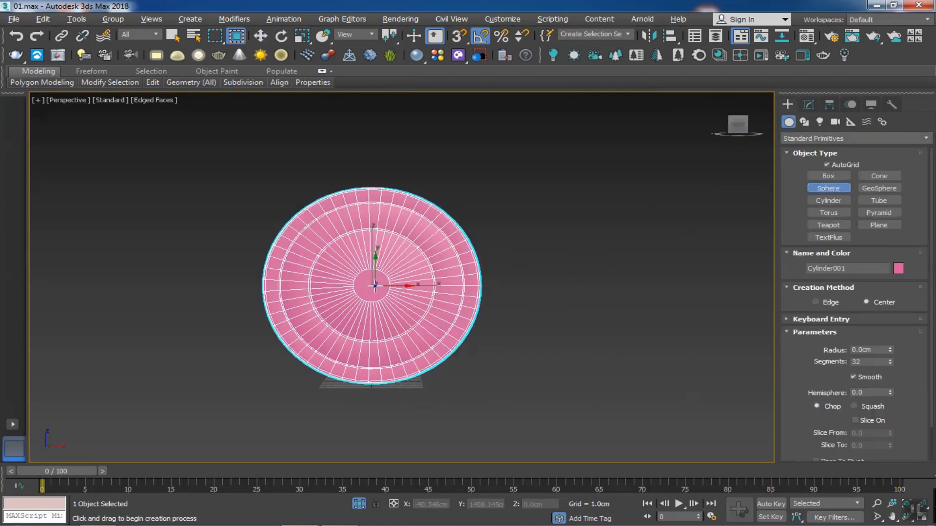
pyautogui.moveTo(372, 284); pyautogui.dragTo(478, 255)
pyautogui.press('w')
pyautogui.keyDown('alt'); pyautogui.moveTo(506, 276); pyautogui.dragTo(491, 300, button='middle'); pyautogui.keyUp('alt')
pyautogui.scroll(4, 505, 320)
pyautogui.scroll(-6, 491, 299)
pyautogui.moveTo(492, 300); pyautogui.dragTo(412, 309, button='middle')
pyautogui.moveTo(412, 308); pyautogui.dragTo(349, 297, button='middle')
pyautogui.keyDown('alt'); pyautogui.moveTo(619, 293); pyautogui.dragTo(680, 291, button='middle'); pyautogui.keyUp('alt')
# - Align the sphere to the clock face, center to center, on the Y position only
pyautogui.click(671, 37)
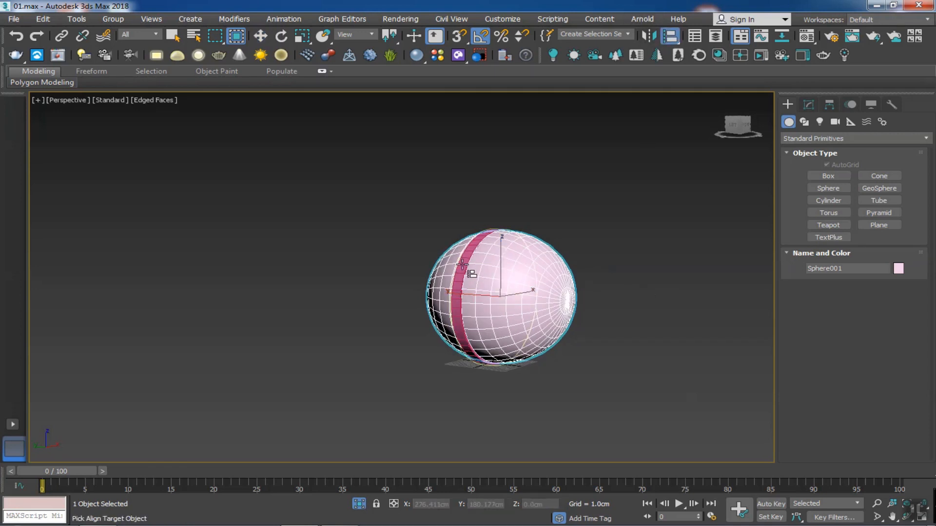
pyautogui.click(459, 269)
pyautogui.click(662, 229)
pyautogui.click(735, 228)
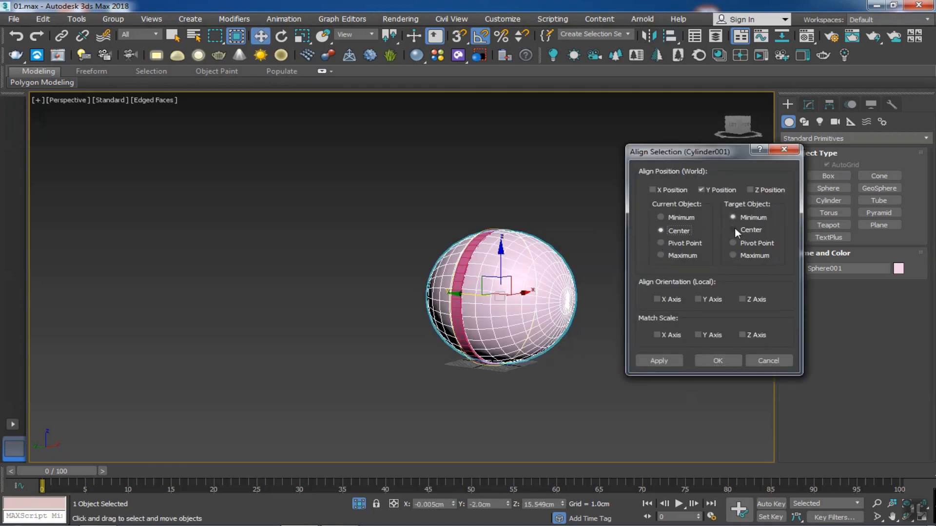
pyautogui.click(726, 358)
pyautogui.press('z')
pyautogui.moveTo(563, 355); pyautogui.dragTo(483, 367, button='middle')
pyautogui.keyDown('alt'); pyautogui.moveTo(399, 357); pyautogui.dragTo(327, 357, button='middle'); pyautogui.keyUp('alt')
pyautogui.keyDown('alt'); pyautogui.moveTo(667, 160); pyautogui.dragTo(546, 257, button='middle'); pyautogui.keyUp('alt')
pyautogui.scroll(3, 428, 273)
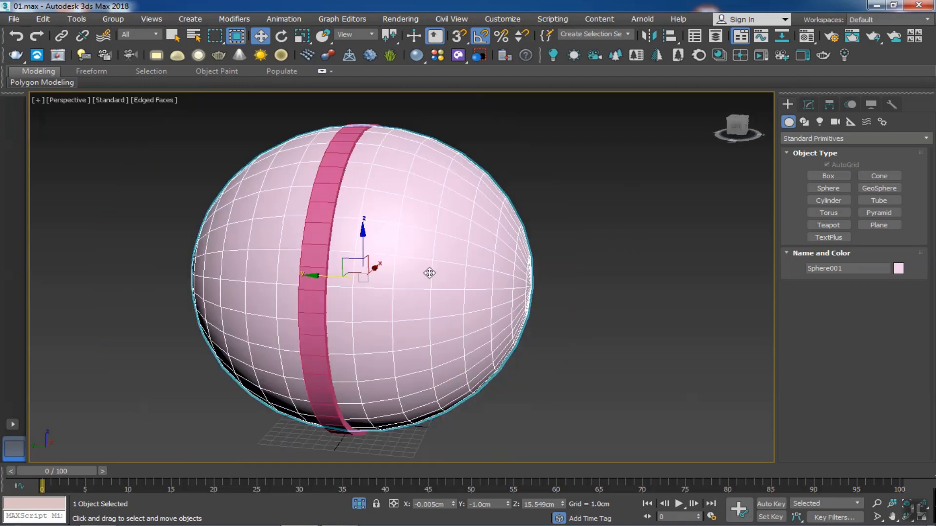
# - Move the sphere backward along Y to about 8.554 cm and raise its segments to 55
pyautogui.click(809, 105)
pyautogui.moveTo(354, 280); pyautogui.dragTo(219, 244)
pyautogui.keyDown('alt'); pyautogui.moveTo(439, 287); pyautogui.dragTo(420, 285, button='middle'); pyautogui.keyUp('alt')
pyautogui.click(737, 128)
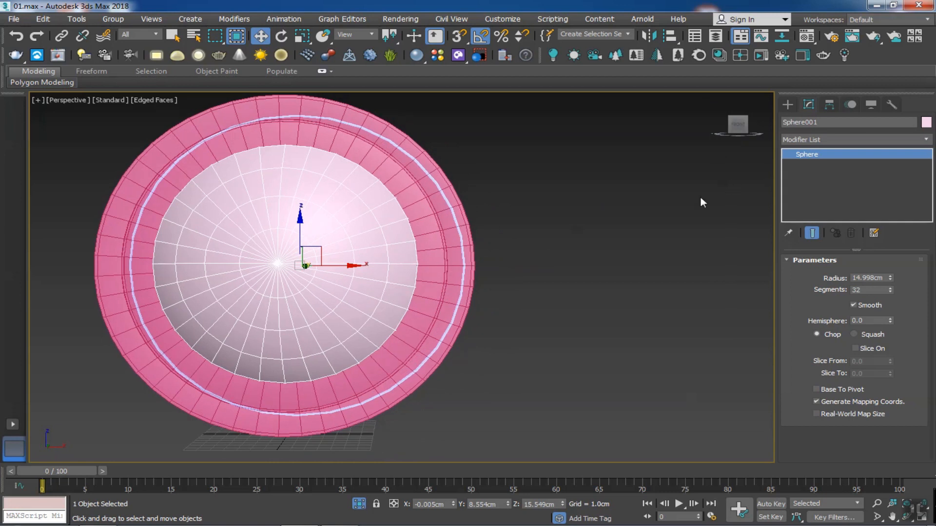
pyautogui.moveTo(891, 291); pyautogui.dragTo(891, 263)
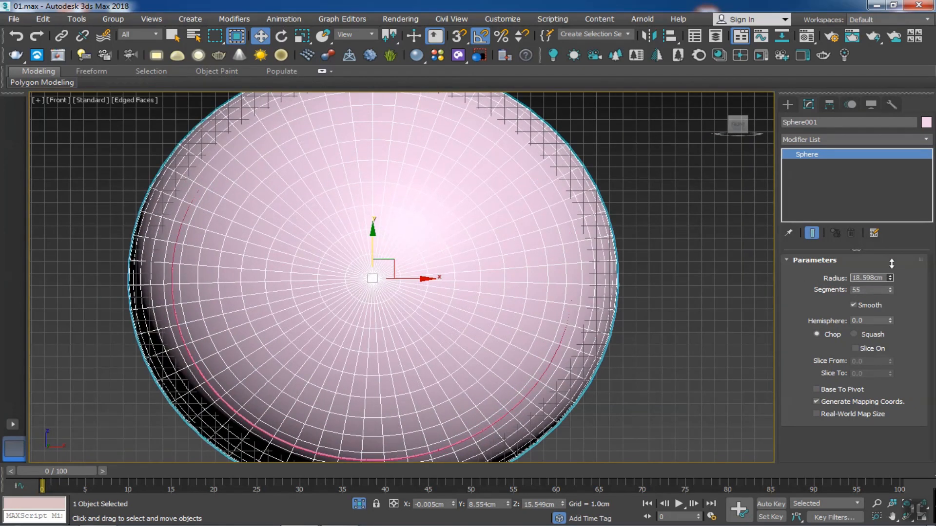
# - Enlarge the sphere's radius to about 18.4 cm to fit the clock face's outer edge
pyautogui.click(889, 280)
pyautogui.moveTo(319, 280)
pyautogui.mouseDown(button='middle')
pyautogui.moveTo(334, 261)
pyautogui.moveTo(316, 262)
pyautogui.mouseUp(button='middle')
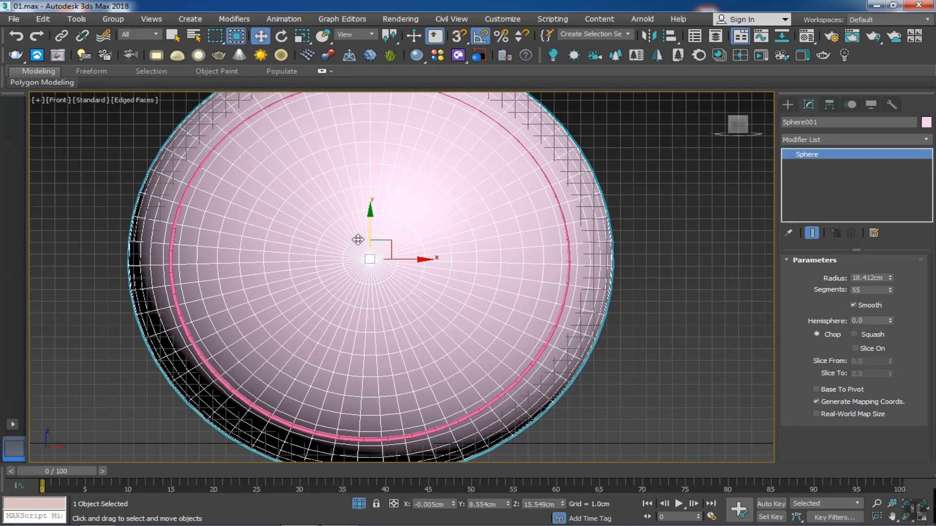
pyautogui.moveTo(369, 230); pyautogui.dragTo(366, 234)
pyautogui.rightClick(366, 234)
pyautogui.click(889, 277)
pyautogui.click(889, 276)
pyautogui.moveTo(360, 362); pyautogui.dragTo(399, 400, button='middle')
pyautogui.scroll(-2, 373, 366)
pyautogui.click(890, 280)
# - Move the sphere aside and center the clock face's pivot to the object
pyautogui.keyDown('alt'); pyautogui.moveTo(475, 293); pyautogui.dragTo(518, 274, button='middle'); pyautogui.keyUp('alt')
pyautogui.click(195, 195)
pyautogui.moveTo(373, 282); pyautogui.dragTo(631, 319)
pyautogui.moveTo(324, 269); pyautogui.dragTo(201, 233, button='middle')
pyautogui.click(285, 244)
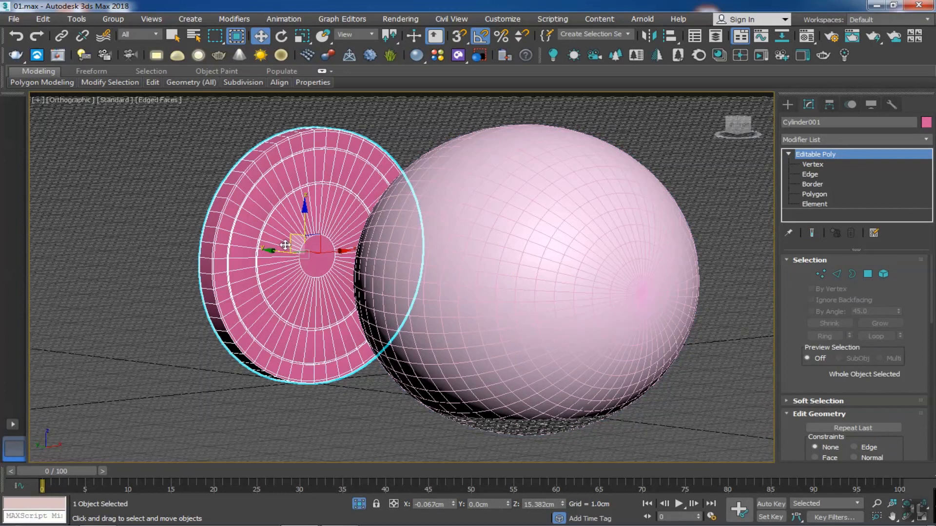
pyautogui.click(829, 104)
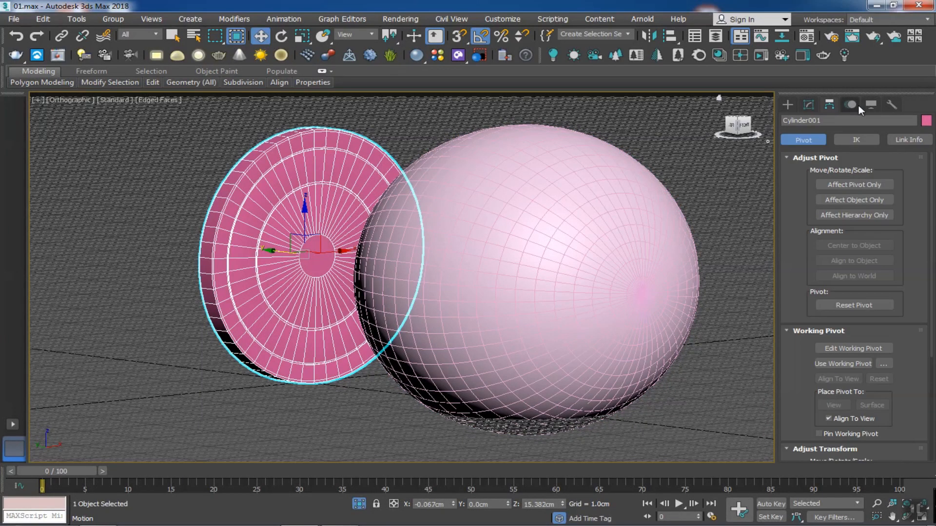
pyautogui.click(845, 185)
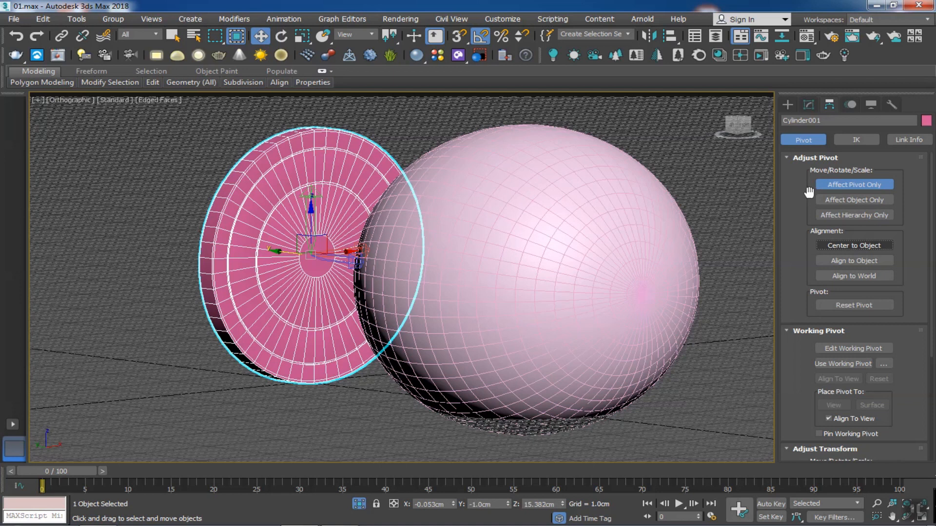
# - Select the sphere and center its pivot to the object, leaving pivot editing off
pyautogui.click(787, 105)
pyautogui.click(652, 191)
pyautogui.click(830, 105)
pyautogui.click(849, 184)
pyautogui.click(788, 105)
pyautogui.click(829, 105)
pyautogui.click(846, 186)
pyautogui.click(844, 185)
pyautogui.click(735, 191)
pyautogui.click(605, 199)
pyautogui.click(845, 184)
pyautogui.click(843, 245)
pyautogui.click(755, 181)
pyautogui.click(643, 176)
# - Align the sphere back onto the clock face's center and reselect it in the front view
pyautogui.click(788, 105)
pyautogui.click(670, 36)
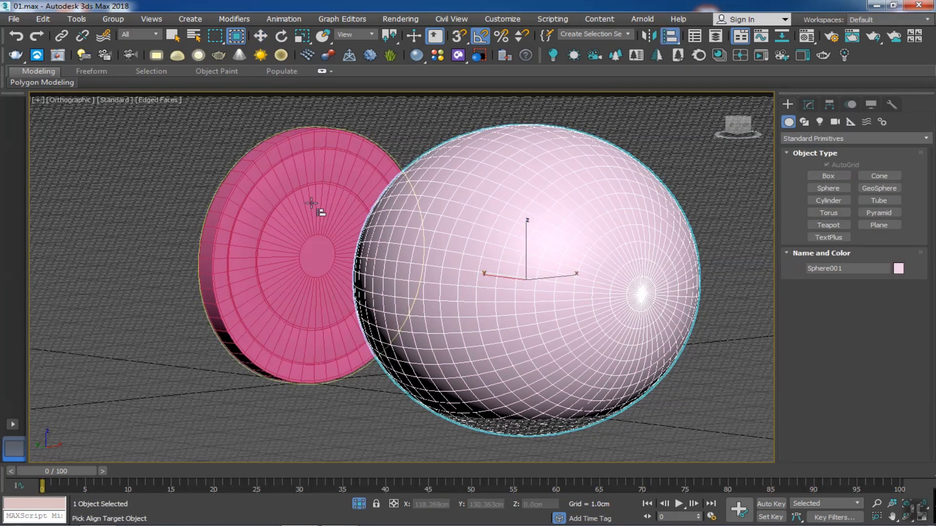
pyautogui.click(317, 203)
pyautogui.press('f')
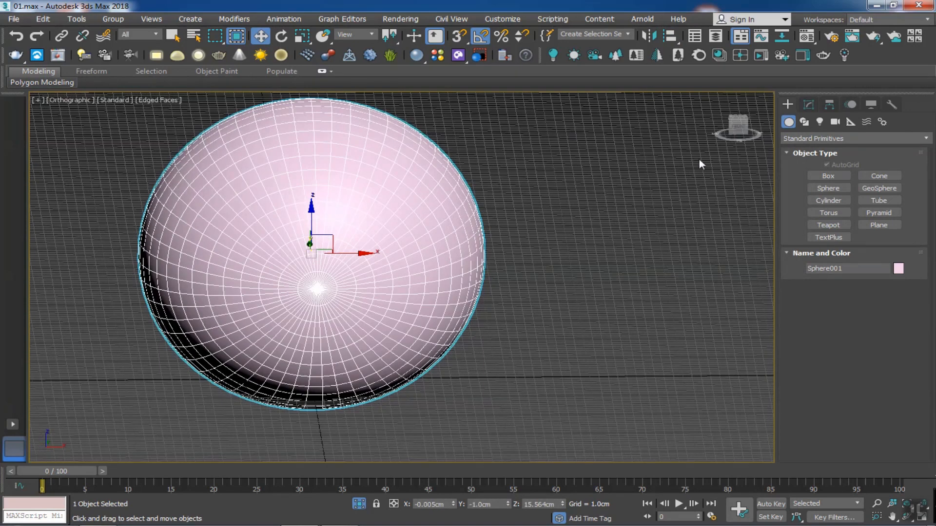
pyautogui.click(594, 209)
pyautogui.rightClick(595, 207)
pyautogui.click(462, 219)
# - Reduce the sphere's radius to 14.966 cm and shift it to X -0.145 cm and Z 15.425 cm to center it on the face
pyautogui.click(809, 104)
pyautogui.moveTo(891, 279); pyautogui.dragTo(882, 286)
pyautogui.click(890, 280)
pyautogui.click(890, 279)
pyautogui.click(891, 279)
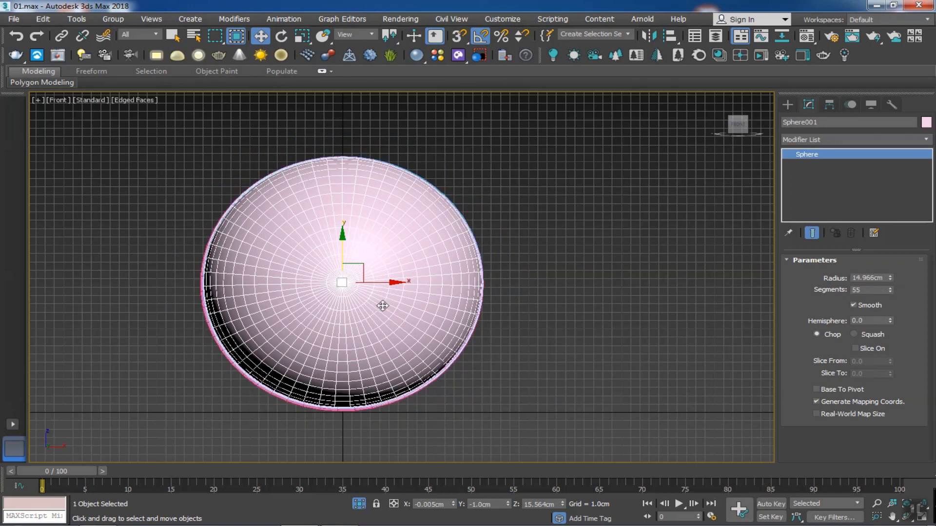
pyautogui.moveTo(562, 505); pyautogui.dragTo(561, 503)
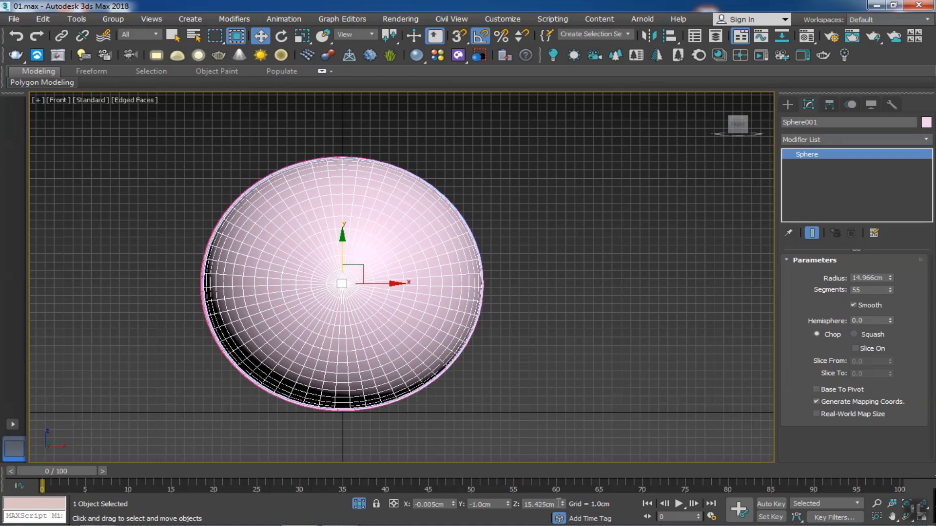
pyautogui.moveTo(453, 504); pyautogui.dragTo(454, 507)
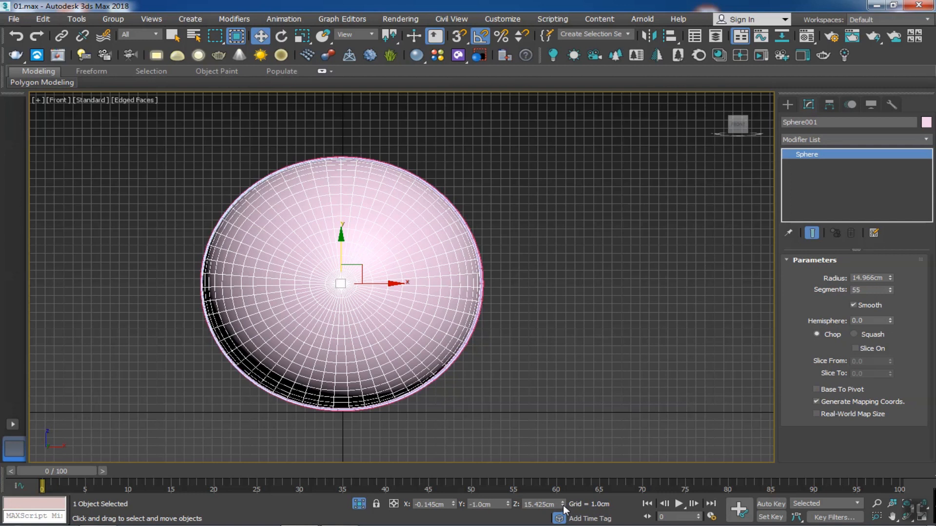
pyautogui.click(555, 304)
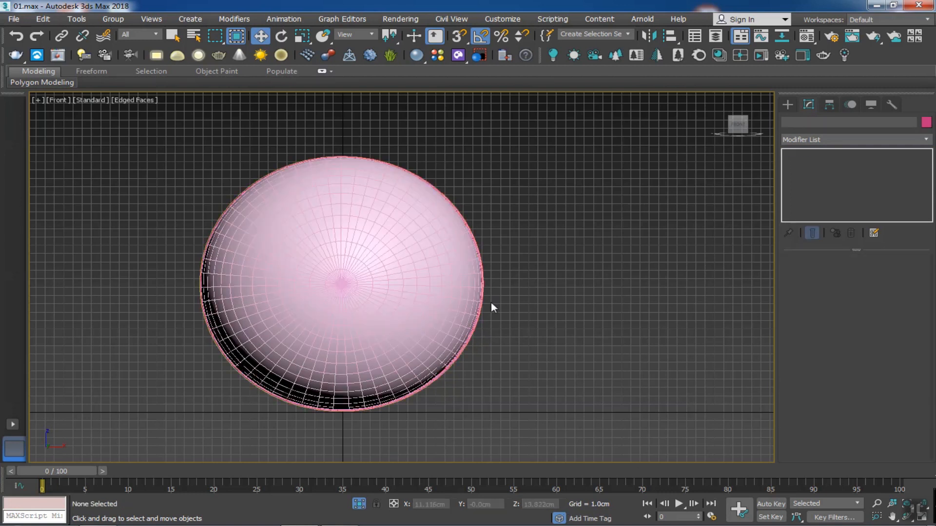
# - Examine the sphere's fit around the clock face's rim and reselect the sphere in the left view
pyautogui.scroll(3, 455, 340)
pyautogui.moveTo(455, 340); pyautogui.dragTo(493, 287, button='middle')
pyautogui.scroll(-5, 552, 372)
pyautogui.scroll(10, 494, 287)
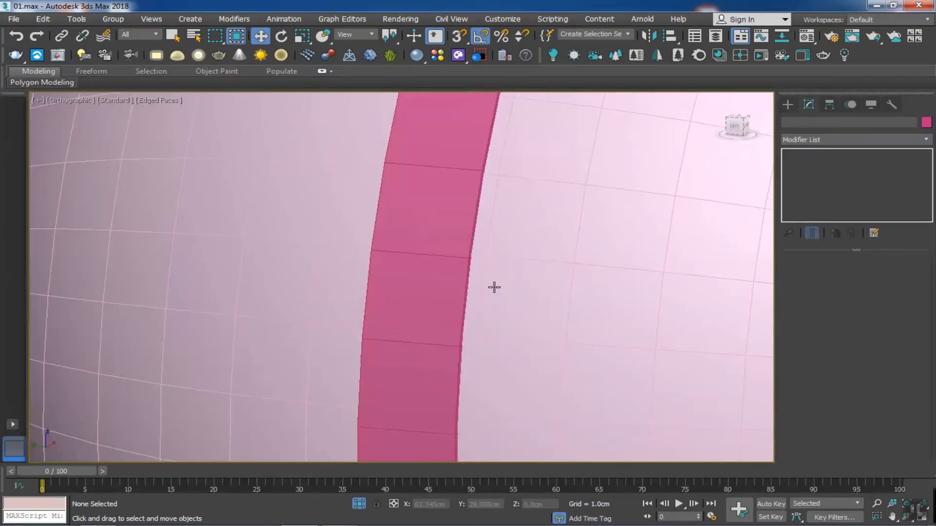
pyautogui.click(494, 287)
pyautogui.press('z')
pyautogui.click(733, 127)
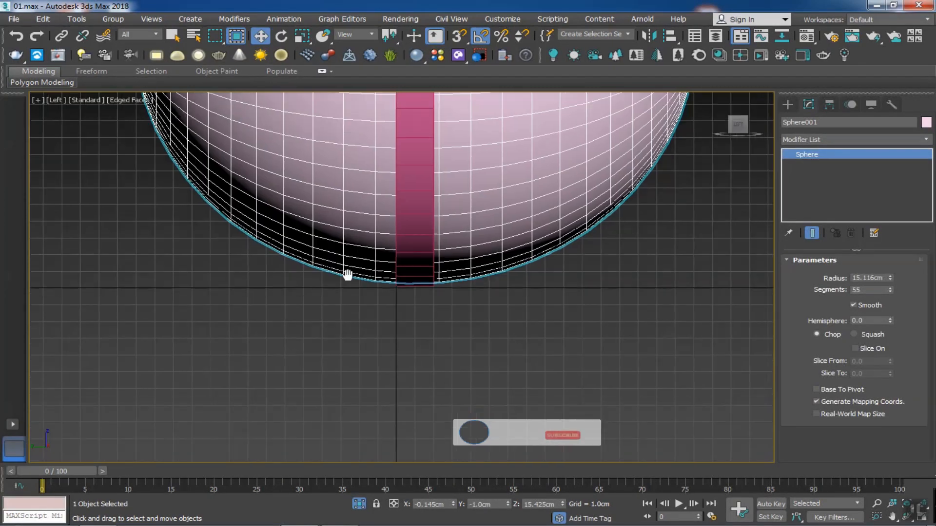
pyautogui.click(454, 505)
pyautogui.click(454, 506)
pyautogui.click(454, 506)
pyautogui.click(452, 502)
pyautogui.click(451, 501)
pyautogui.hotkey('ctrl', 'z')
pyautogui.hotkey('ctrl', 'z')
pyautogui.hotkey('ctrl', 'y')
# - Move the sphere backward along Y to about 7.141 cm, leaving a shallow cap in front of the clock face
pyautogui.moveTo(508, 503)
pyautogui.mouseDown()
pyautogui.moveTo(506, 489)
pyautogui.moveTo(507, 500)
pyautogui.mouseUp()
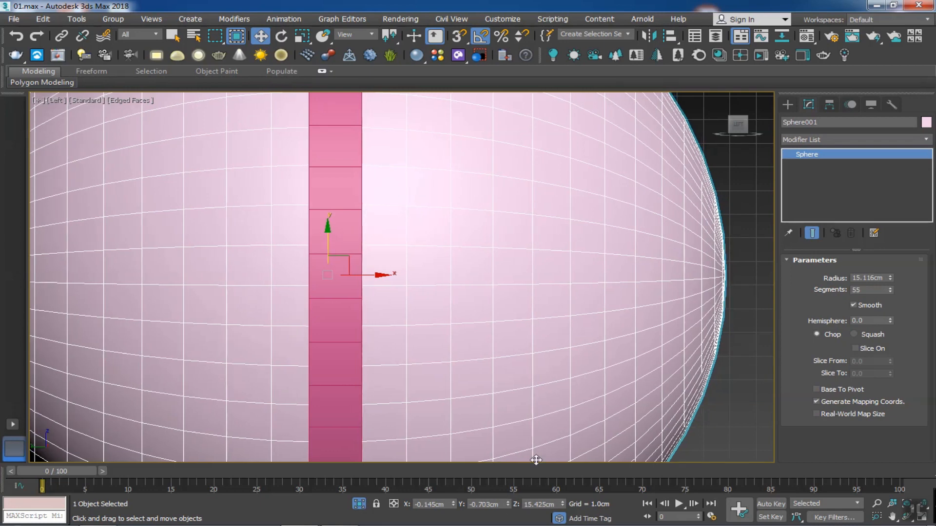
pyautogui.scroll(-5, 530, 419)
pyautogui.moveTo(579, 386); pyautogui.dragTo(561, 339, button='middle')
pyautogui.click(679, 408)
pyautogui.rightClick(544, 293)
pyautogui.click(484, 311)
pyautogui.keyDown('alt'); pyautogui.moveTo(484, 310); pyautogui.dragTo(443, 334, button='middle'); pyautogui.keyUp('alt')
pyautogui.moveTo(359, 316); pyautogui.dragTo(335, 303)
pyautogui.keyDown('alt'); pyautogui.moveTo(335, 304); pyautogui.dragTo(306, 324, button='middle'); pyautogui.keyUp('alt')
# - Enlarge the sphere's radius to 17.7 cm to match the clock face's front outer edge
pyautogui.moveTo(890, 278); pyautogui.dragTo(889, 267)
pyautogui.moveTo(588, 322); pyautogui.dragTo(557, 234, button='middle')
pyautogui.keyDown('alt'); pyautogui.moveTo(479, 312); pyautogui.dragTo(496, 354, button='middle'); pyautogui.keyUp('alt')
pyautogui.click(890, 275)
pyautogui.keyDown('alt'); pyautogui.moveTo(577, 303); pyautogui.dragTo(480, 319, button='middle'); pyautogui.keyUp('alt')
pyautogui.scroll(6, 226, 265)
pyautogui.moveTo(891, 276); pyautogui.dragTo(890, 279)
pyautogui.click(871, 279)
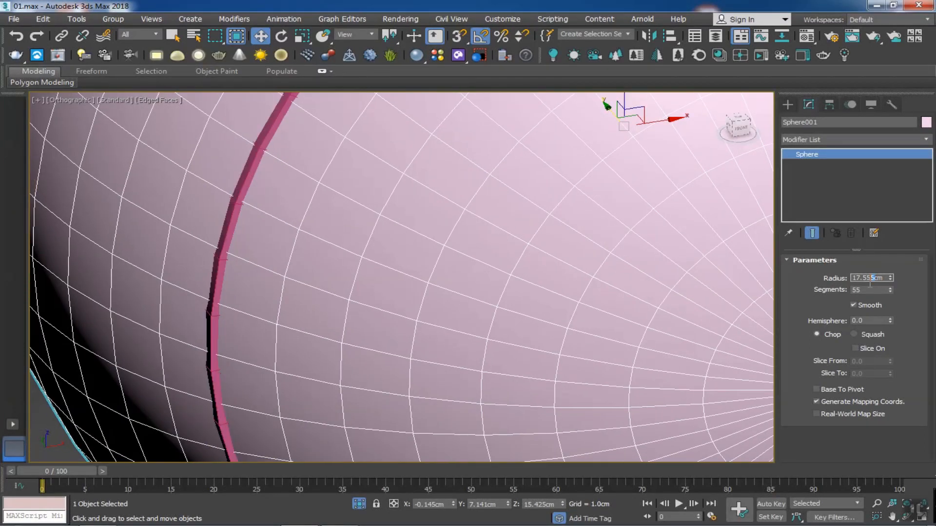
pyautogui.write('6')
pyautogui.press('Return')
pyautogui.click(871, 290)
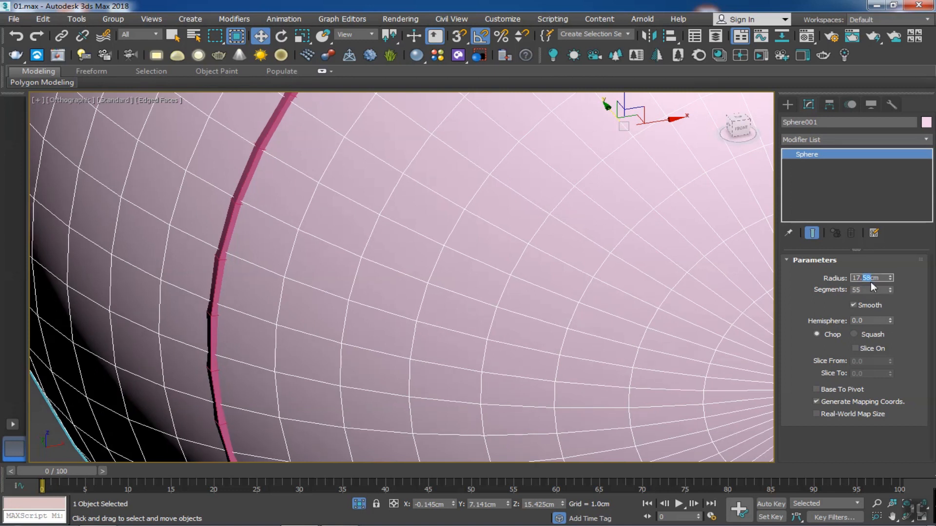
pyautogui.click(867, 291)
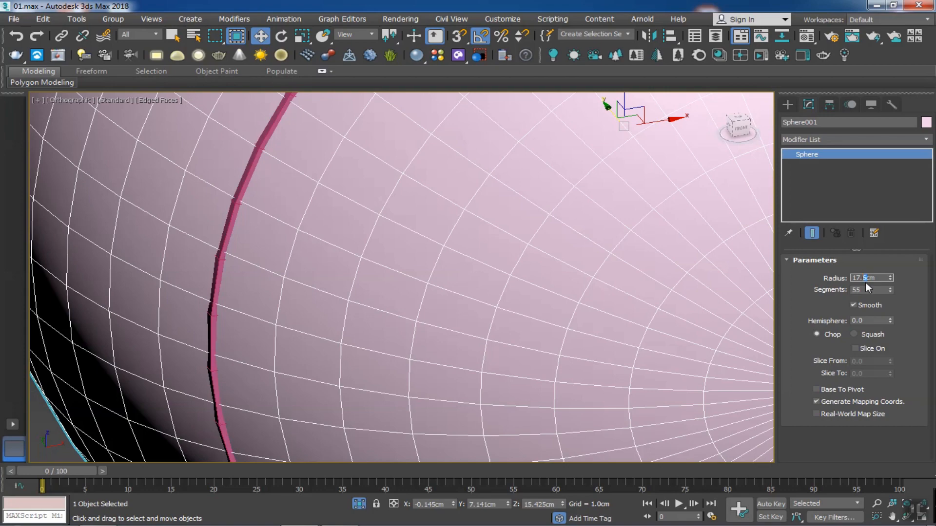
# - Convert the sphere to an Editable Poly
pyautogui.scroll(-10, 518, 209)
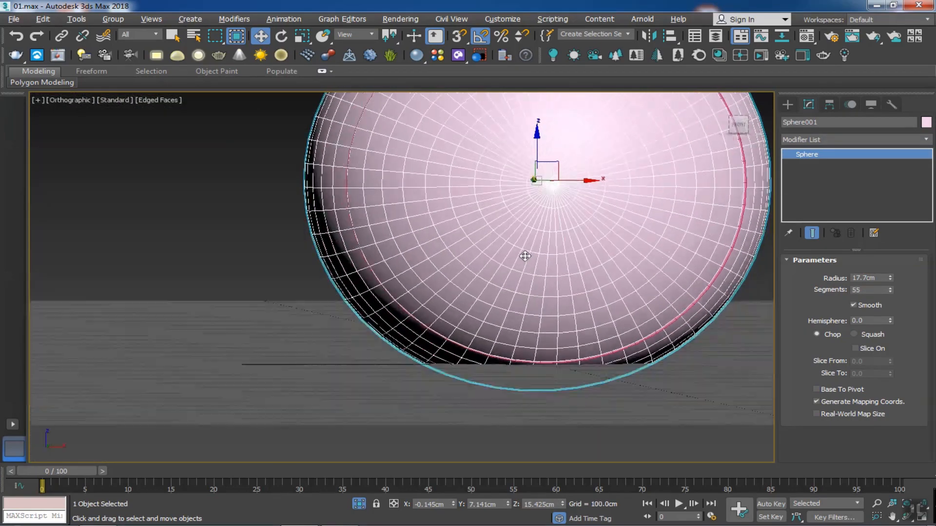
pyautogui.keyDown('alt'); pyautogui.moveTo(525, 256); pyautogui.dragTo(462, 327, button='middle'); pyautogui.keyUp('alt')
pyautogui.keyDown('alt'); pyautogui.moveTo(628, 363); pyautogui.dragTo(603, 349, button='middle'); pyautogui.keyUp('alt')
pyautogui.scroll(3, 406, 273)
pyautogui.scroll(-3, 476, 285)
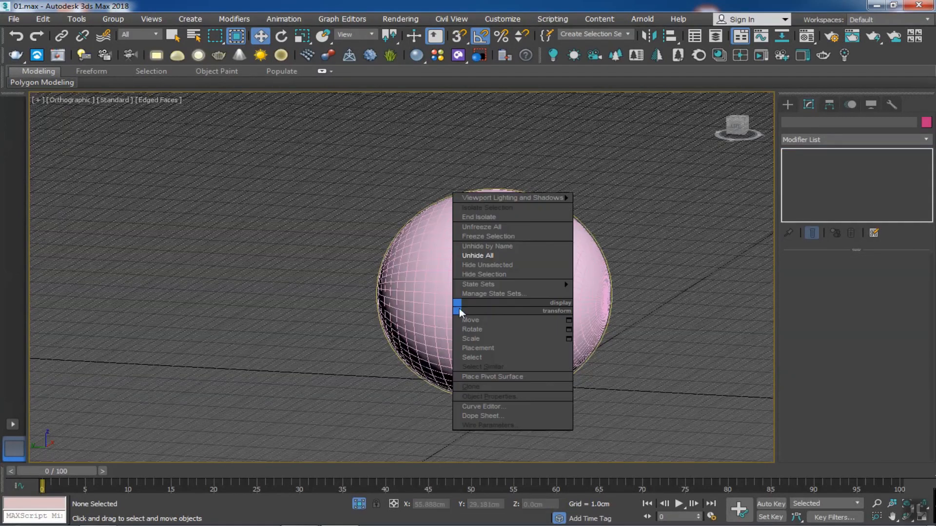
pyautogui.click(691, 383)
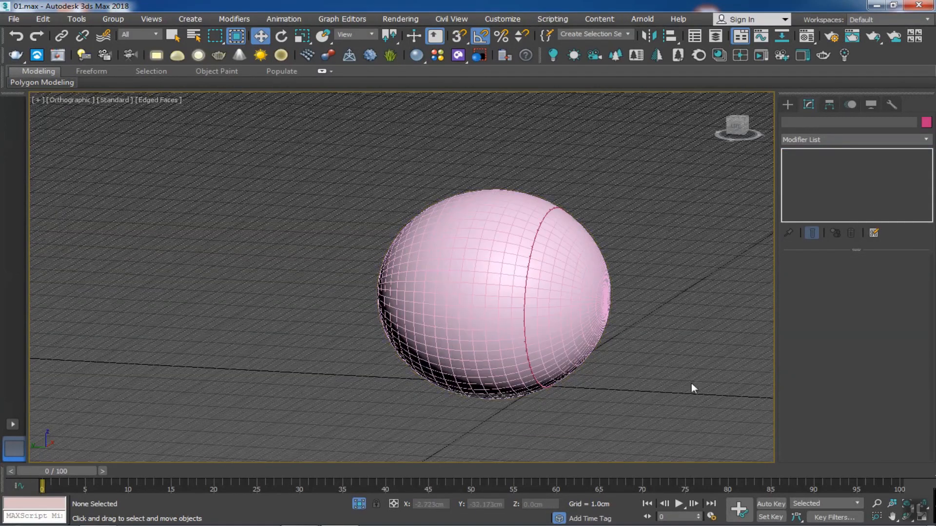
pyautogui.rightClick(468, 291)
pyautogui.click(625, 428)
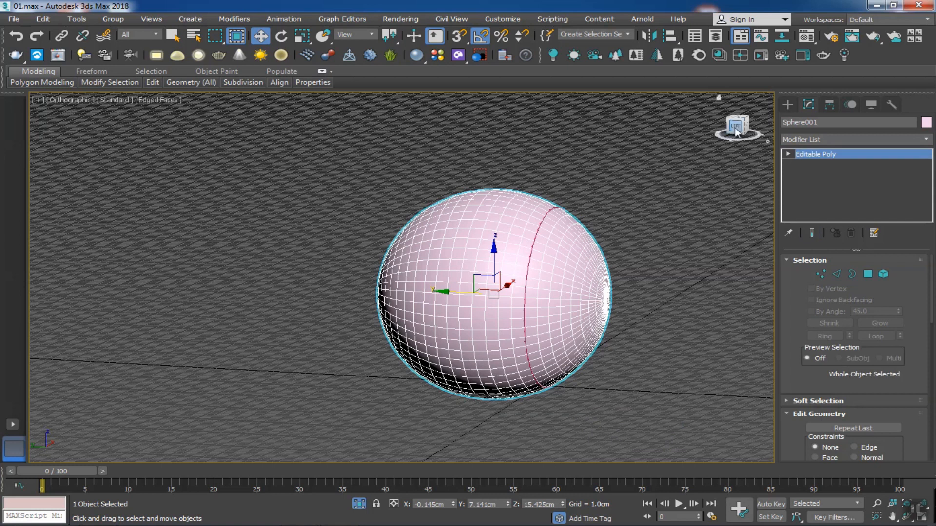
# - Delete all sphere polygons behind the clock face's front plane, keeping only the front dome
pyautogui.press('g')
pyautogui.press('4')
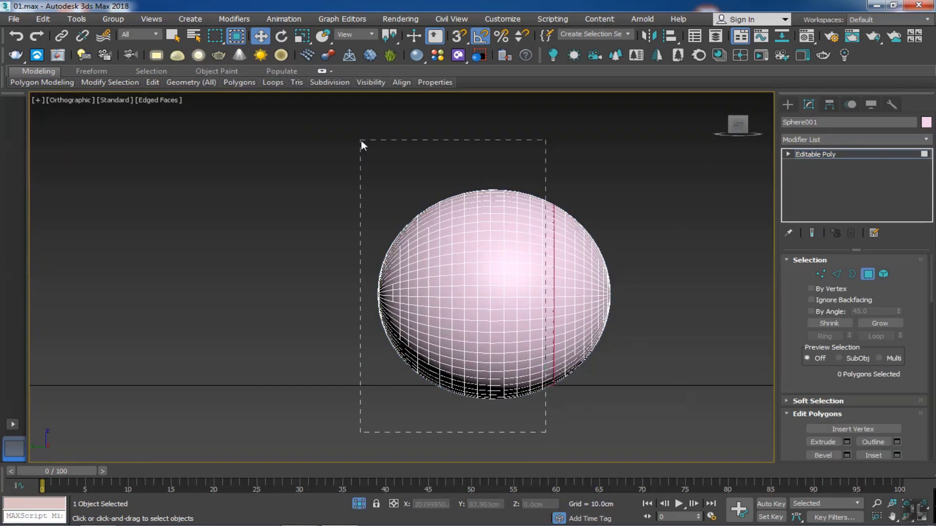
pyautogui.moveTo(361, 139); pyautogui.dragTo(361, 139)
pyautogui.press('Delete')
pyautogui.moveTo(522, 350); pyautogui.dragTo(494, 172)
pyautogui.press('Delete')
# - Leave polygon editing on the dome and end isolation to bring back the other clock parts
pyautogui.keyDown('alt'); pyautogui.moveTo(484, 342); pyautogui.dragTo(410, 364, button='middle'); pyautogui.keyUp('alt')
pyautogui.scroll(3, 630, 319)
pyautogui.click(868, 274)
pyautogui.keyDown('alt'); pyautogui.moveTo(565, 319); pyautogui.dragTo(579, 293, button='middle'); pyautogui.keyUp('alt')
pyautogui.scroll(3, 456, 286)
pyautogui.press('p')
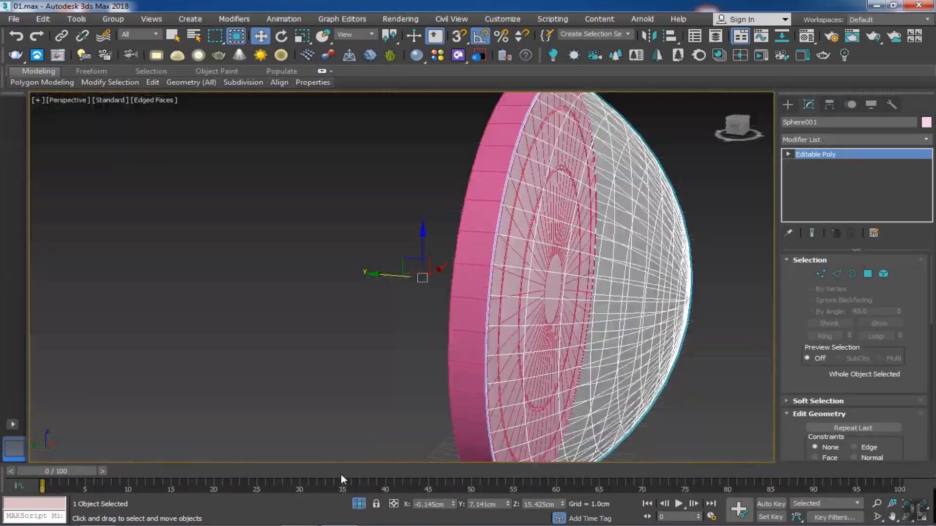
pyautogui.click(358, 505)
pyautogui.scroll(-5, 317, 375)
pyautogui.keyDown('alt'); pyautogui.moveTo(318, 361); pyautogui.dragTo(437, 366, button='middle'); pyautogui.keyUp('alt')
# - Select the dome's edges in front of its rim in the left view and shift them back toward the clock face
pyautogui.click(836, 274)
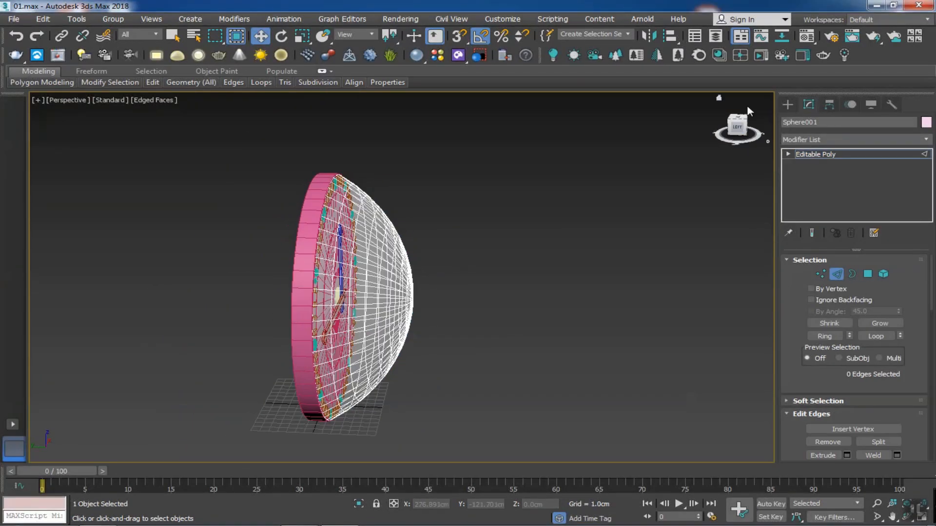
pyautogui.click(737, 125)
pyautogui.press('l')
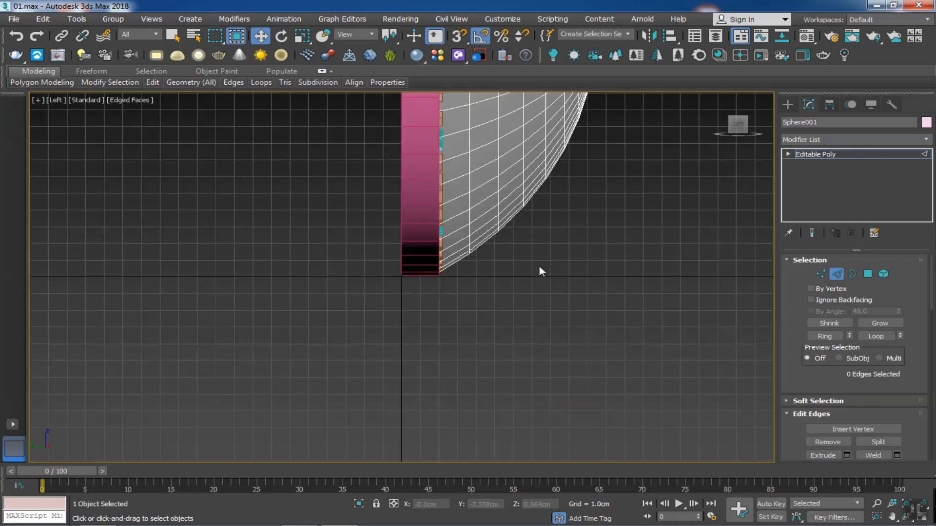
pyautogui.scroll(-4, 539, 266)
pyautogui.moveTo(483, 240); pyautogui.dragTo(433, 395, button='middle')
pyautogui.moveTo(498, 439); pyautogui.dragTo(382, 161)
pyautogui.scroll(2, 420, 309)
pyautogui.moveTo(477, 305); pyautogui.dragTo(466, 300)
pyautogui.click(469, 392)
pyautogui.moveTo(468, 396); pyautogui.dragTo(463, 355, button='middle')
pyautogui.moveTo(489, 435); pyautogui.dragTo(366, 98)
pyautogui.moveTo(465, 264); pyautogui.dragTo(459, 257)
# - Flatten the dome further by shifting progressively smaller groups of inner edges back toward the clock face
pyautogui.moveTo(499, 417); pyautogui.dragTo(388, 329)
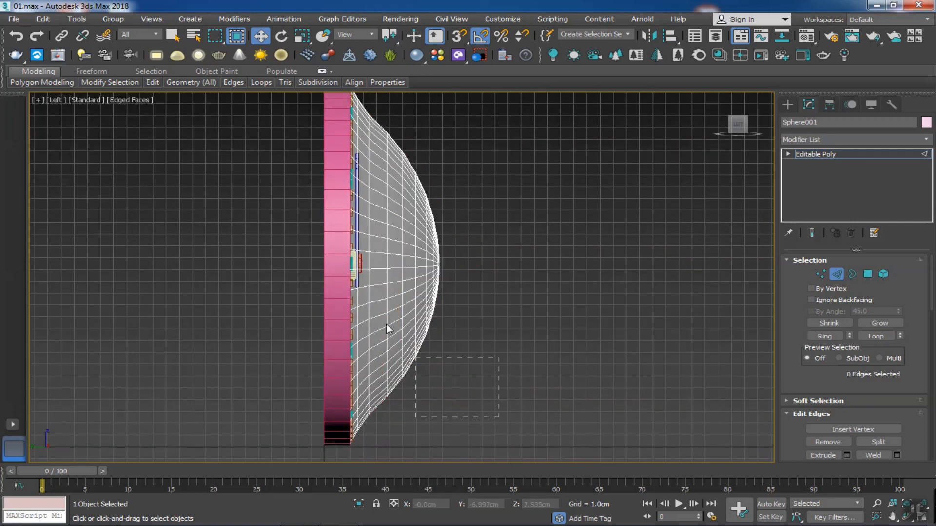
pyautogui.moveTo(383, 118); pyautogui.dragTo(383, 119)
pyautogui.moveTo(458, 265); pyautogui.dragTo(451, 264)
pyautogui.click(483, 404)
pyautogui.moveTo(393, 133); pyautogui.dragTo(393, 132)
pyautogui.moveTo(459, 265); pyautogui.dragTo(457, 264)
pyautogui.click(496, 377)
pyautogui.moveTo(403, 163); pyautogui.dragTo(403, 163)
pyautogui.moveTo(460, 265); pyautogui.dragTo(455, 266)
pyautogui.click(477, 362)
pyautogui.moveTo(410, 180); pyautogui.dragTo(414, 179)
pyautogui.moveTo(459, 264); pyautogui.dragTo(453, 263)
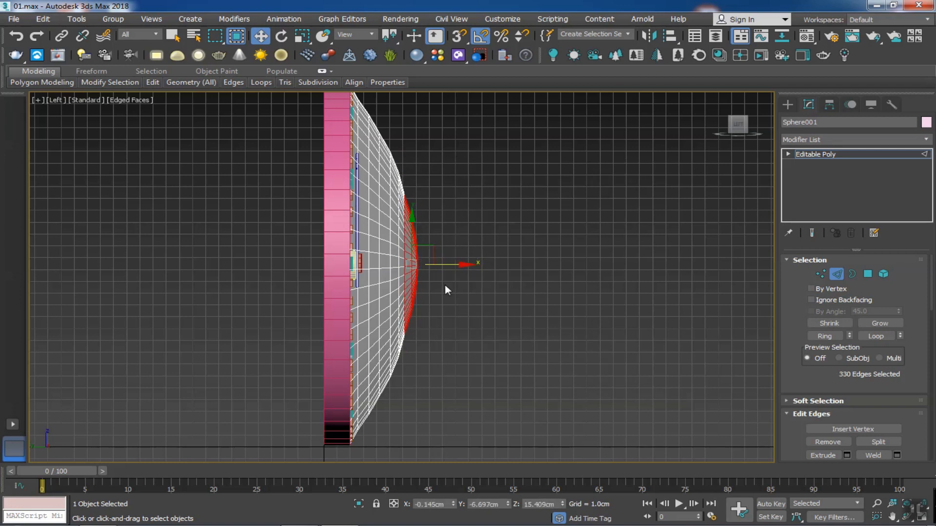
# - Move the innermost edges at the dome's tip back to flatten its centre, and leave edge editing
pyautogui.scroll(5, 447, 290)
pyautogui.moveTo(445, 386); pyautogui.dragTo(389, 205)
pyautogui.click(443, 325)
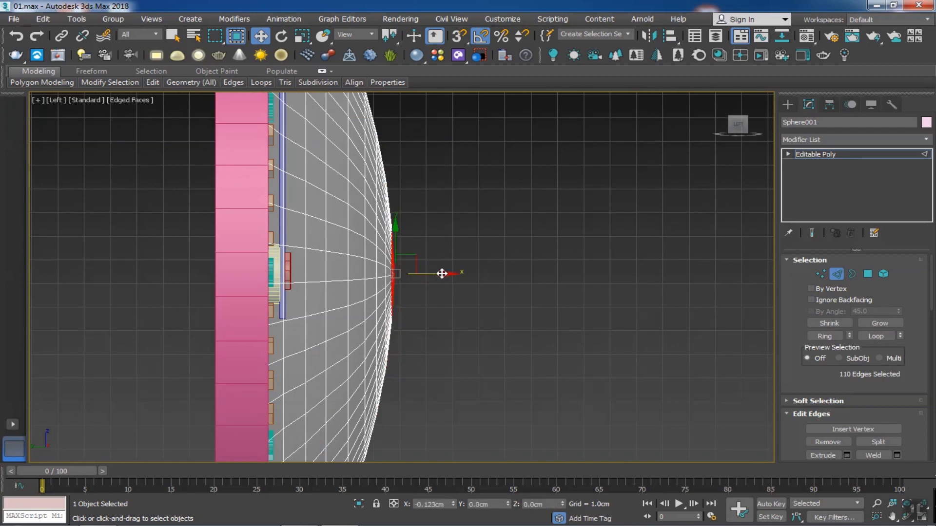
pyautogui.keyDown('alt'); pyautogui.moveTo(475, 325); pyautogui.dragTo(446, 352, button='middle'); pyautogui.keyUp('alt')
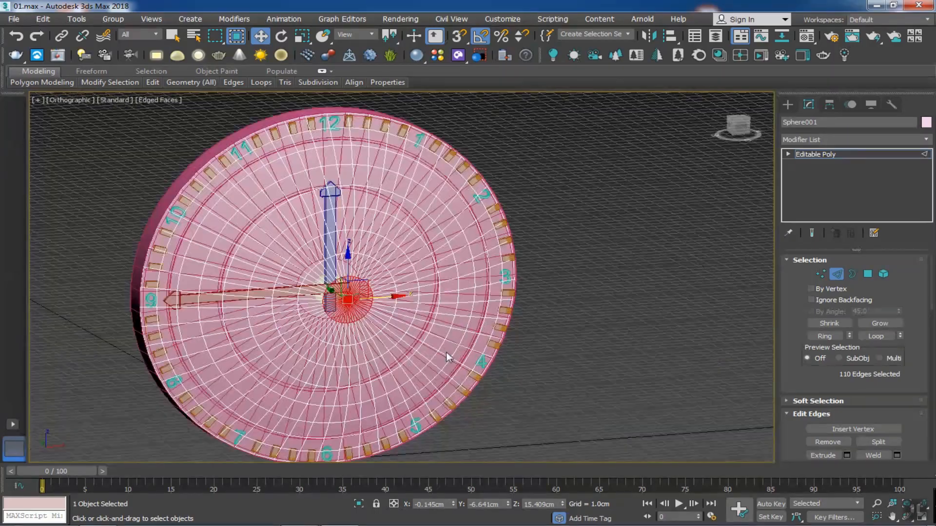
pyautogui.click(553, 366)
pyautogui.keyDown('alt'); pyautogui.moveTo(543, 369); pyautogui.dragTo(466, 386, button='middle'); pyautogui.keyUp('alt')
pyautogui.scroll(-3, 522, 359)
pyautogui.press('2')
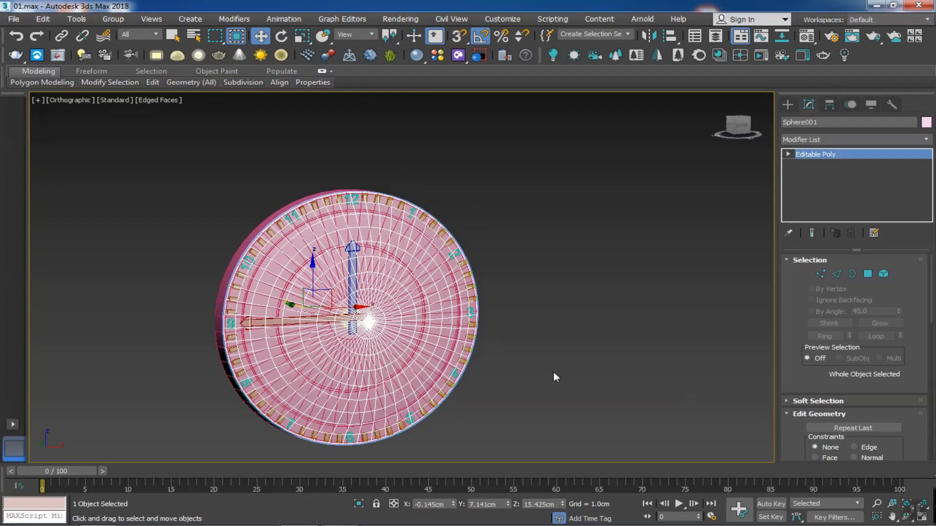
# - Hide the glass dome to expose the clock face and hands
pyautogui.click(554, 373)
pyautogui.rightClick(398, 343)
pyautogui.rightClick(411, 327)
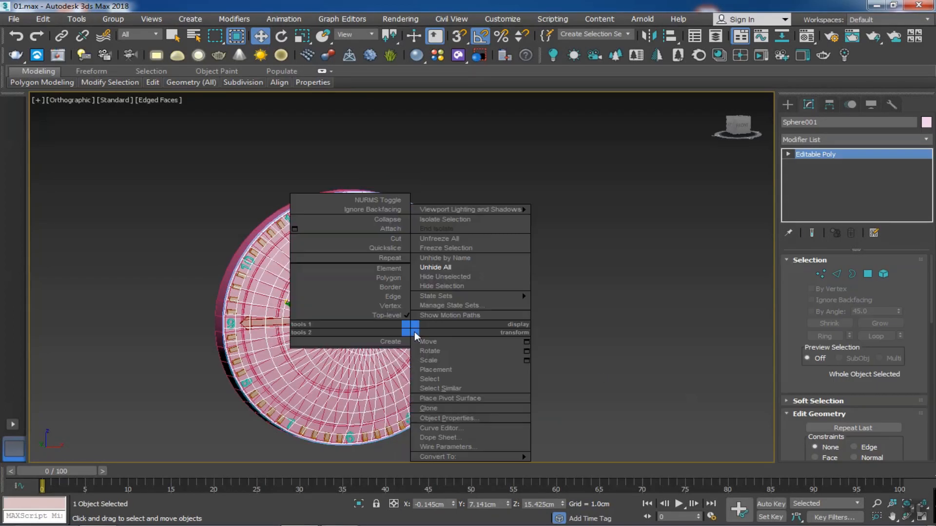
pyautogui.click(459, 286)
pyautogui.moveTo(548, 340); pyautogui.dragTo(587, 312, button='middle')
pyautogui.click(741, 126)
pyautogui.moveTo(428, 266); pyautogui.dragTo(384, 279, button='middle')
pyautogui.scroll(4, 350, 287)
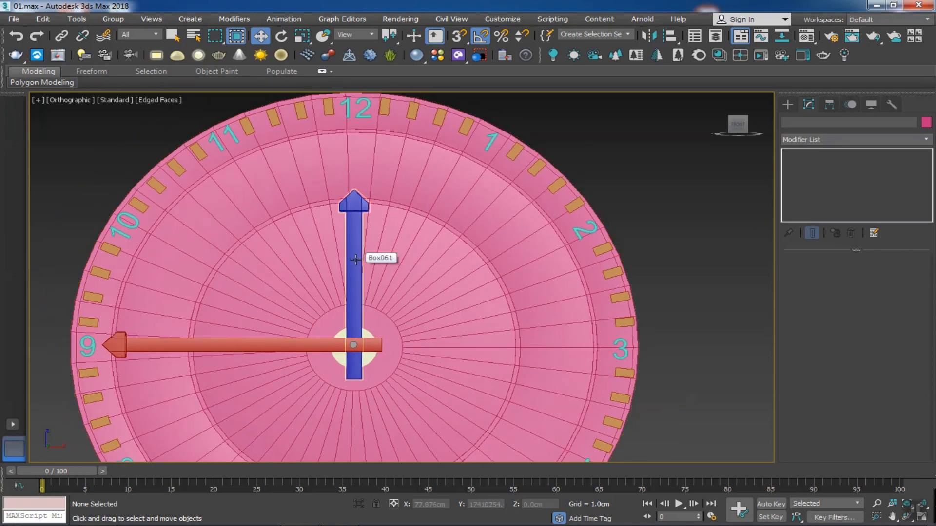
pyautogui.click(355, 260)
pyautogui.moveTo(350, 344); pyautogui.dragTo(364, 317, button='middle')
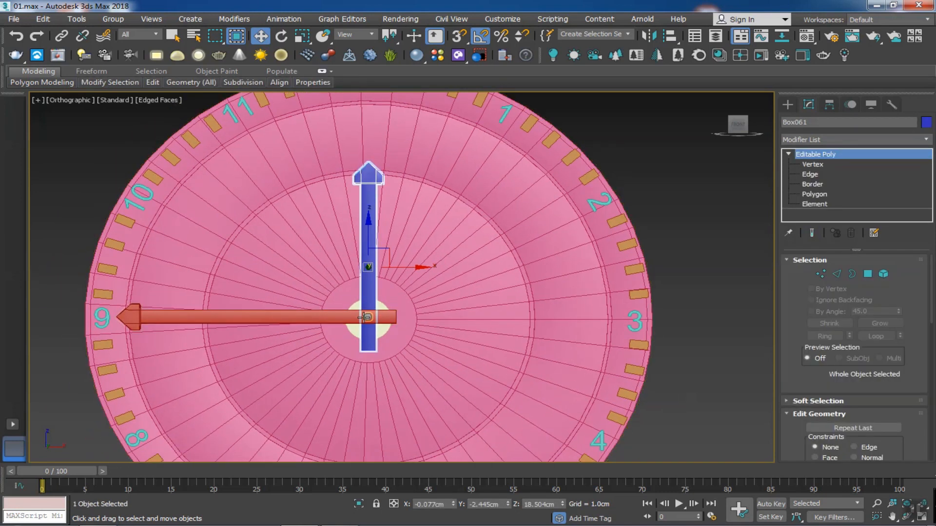
pyautogui.scroll(3, 364, 318)
pyautogui.click(829, 104)
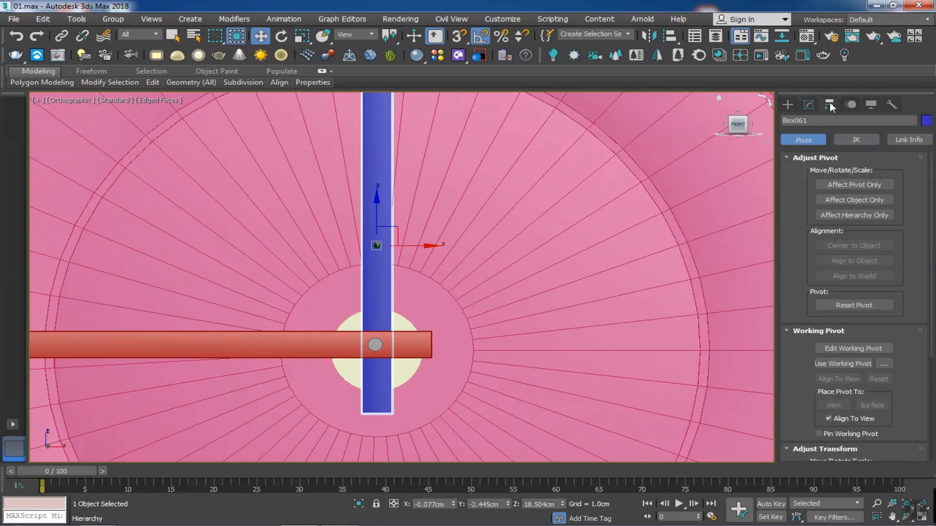
pyautogui.click(843, 186)
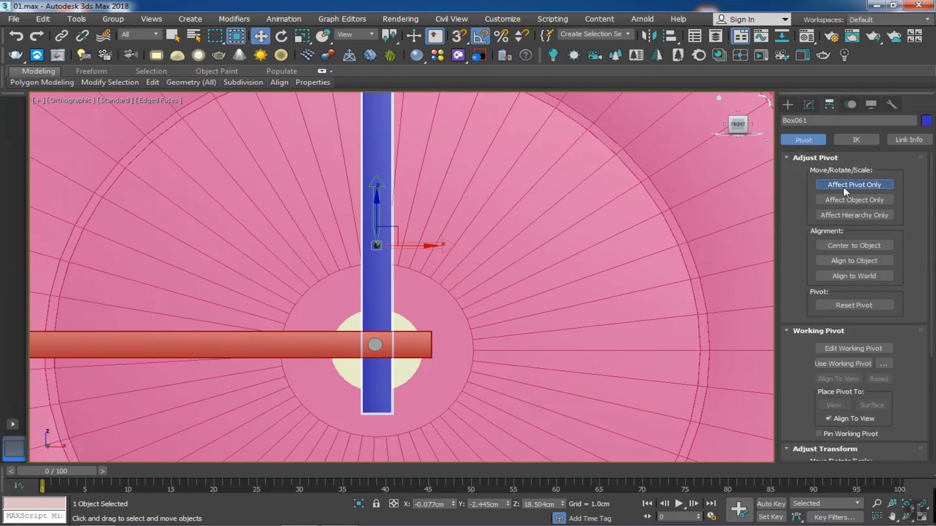
pyautogui.click(670, 36)
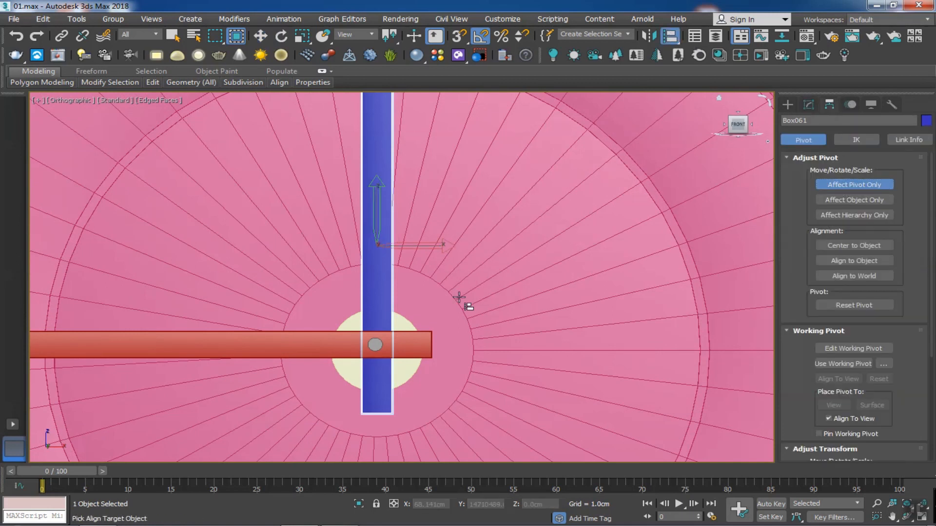
pyautogui.click(409, 370)
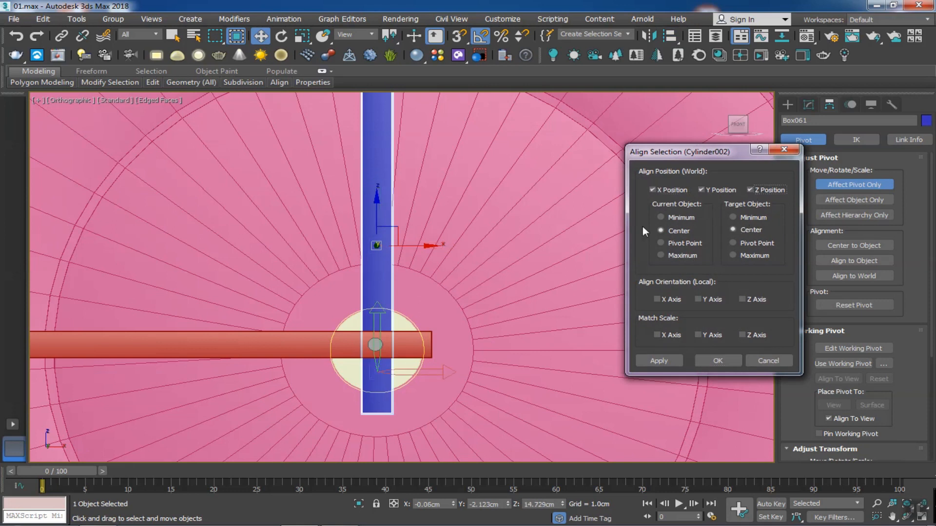
pyautogui.click(767, 364)
pyautogui.rightClick(512, 284)
pyautogui.click(788, 105)
pyautogui.click(680, 182)
pyautogui.click(415, 367)
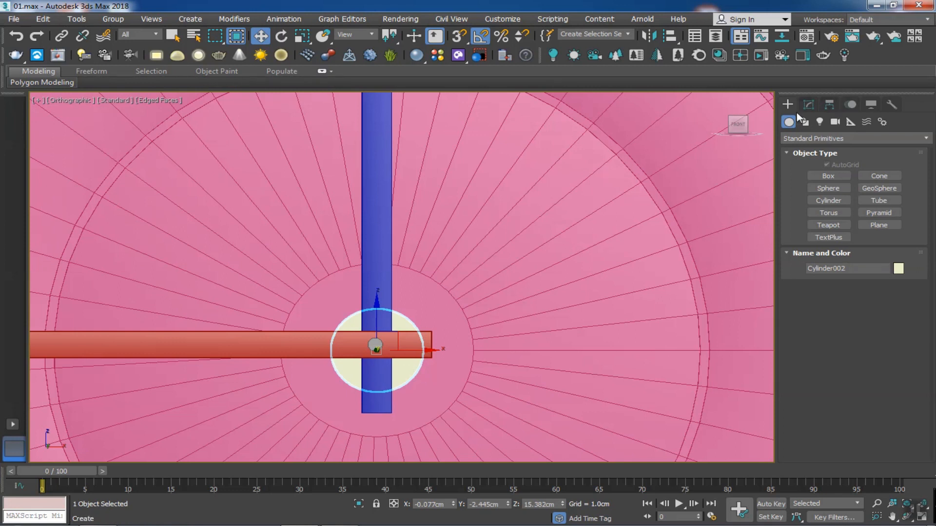
pyautogui.click(828, 104)
pyautogui.click(853, 185)
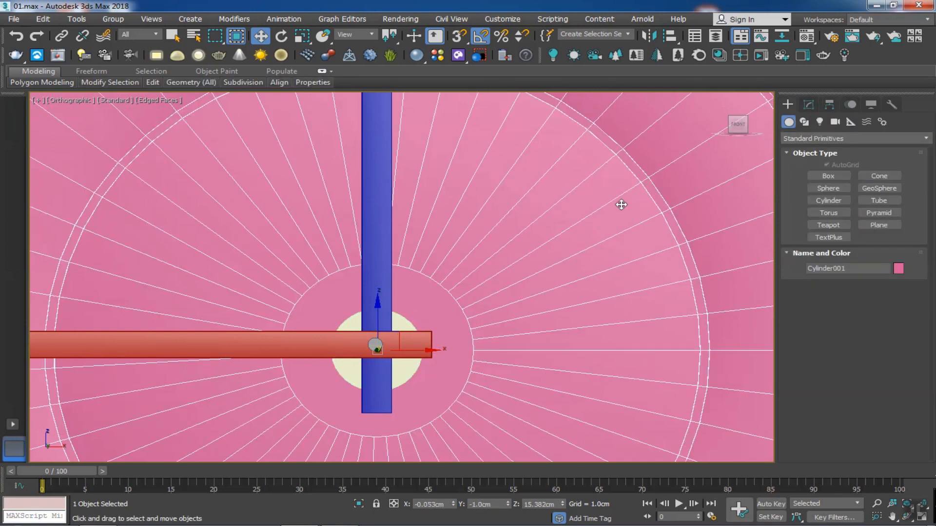
# - Align only the blue hour hand's pivot to the central hub cylinder's pivot point in X, Y and Z
pyautogui.click(375, 246)
pyautogui.keyDown('alt'); pyautogui.moveTo(375, 246); pyautogui.dragTo(371, 311, button='middle'); pyautogui.keyUp('alt')
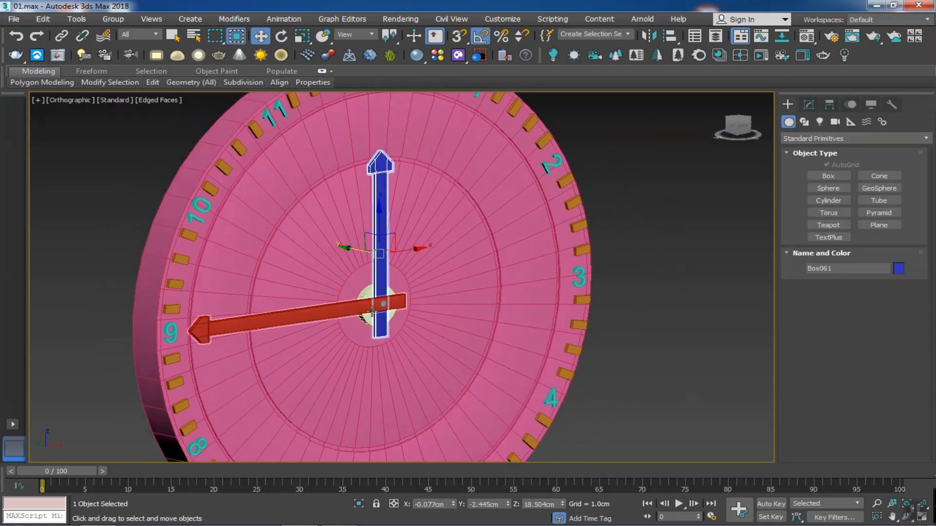
pyautogui.scroll(5, 371, 310)
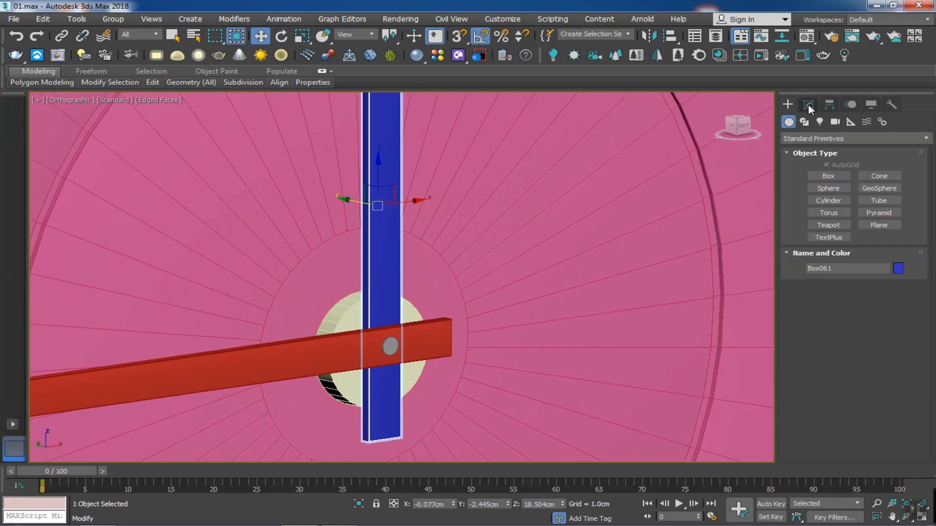
pyautogui.click(829, 105)
pyautogui.click(837, 186)
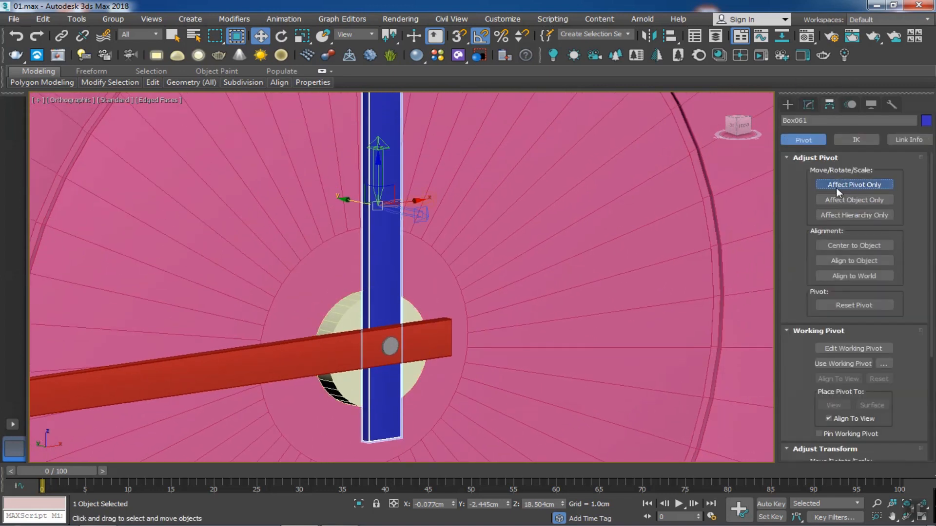
pyautogui.click(671, 39)
pyautogui.click(412, 304)
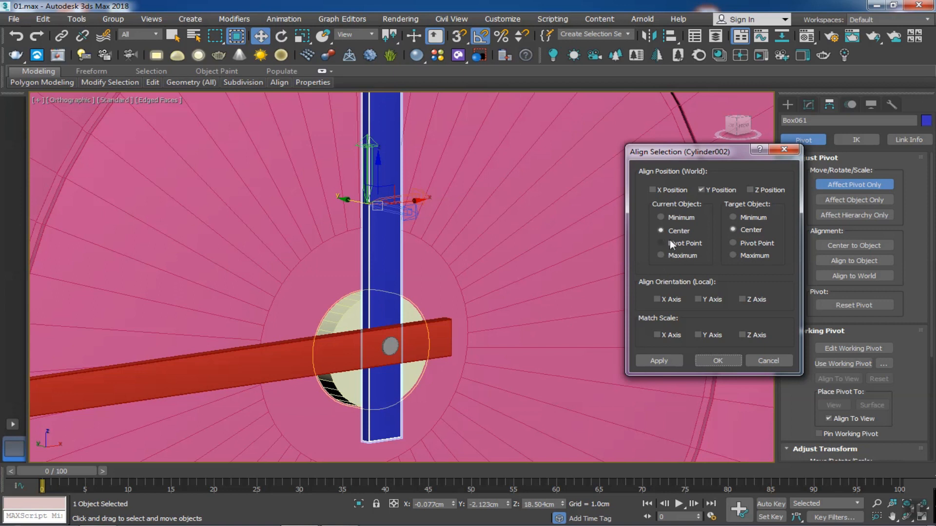
pyautogui.click(662, 191)
pyautogui.click(751, 190)
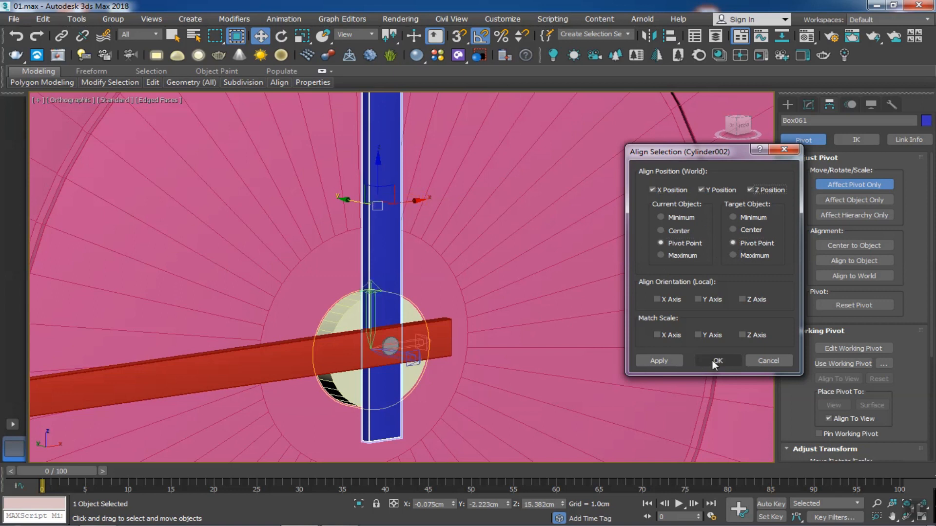
pyautogui.click(726, 361)
# - Align the red minute hand's pivot to the central hub cylinder's pivot point and leave pivot adjustment
pyautogui.click(274, 365)
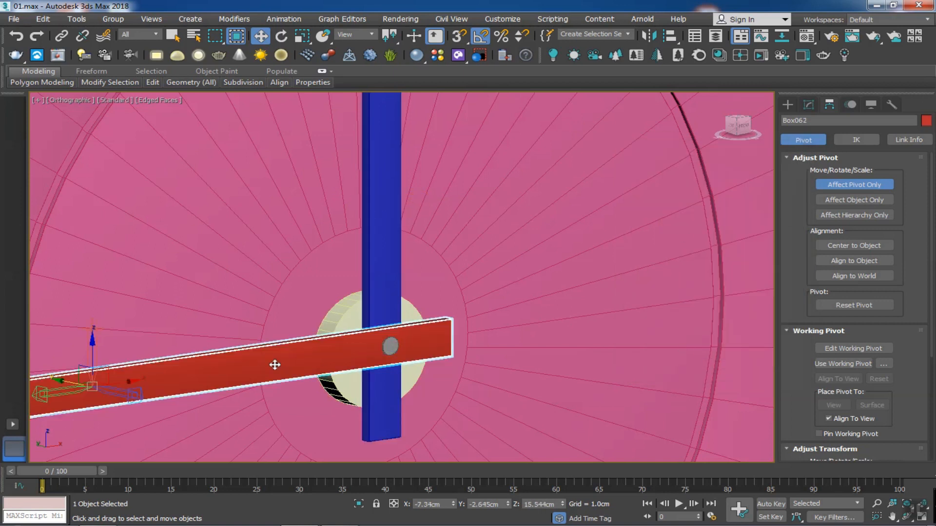
pyautogui.click(670, 39)
pyautogui.click(414, 307)
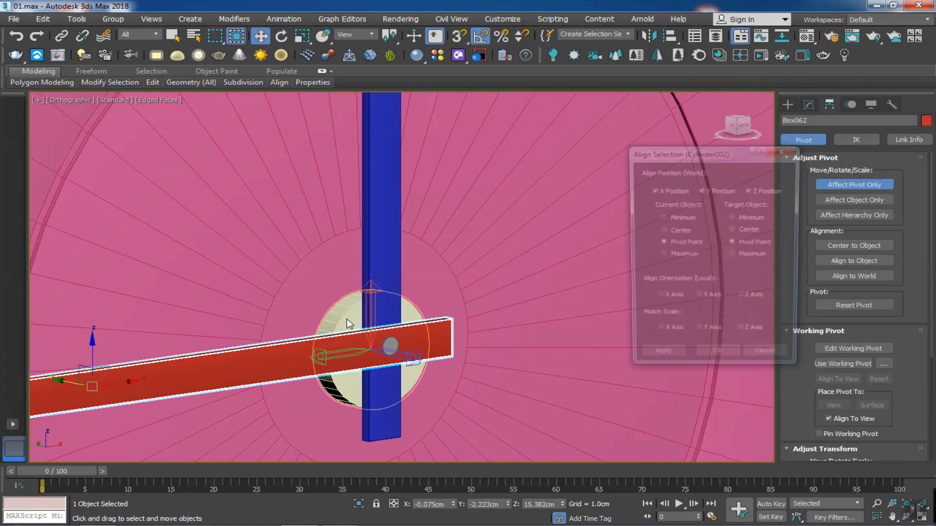
pyautogui.click(718, 360)
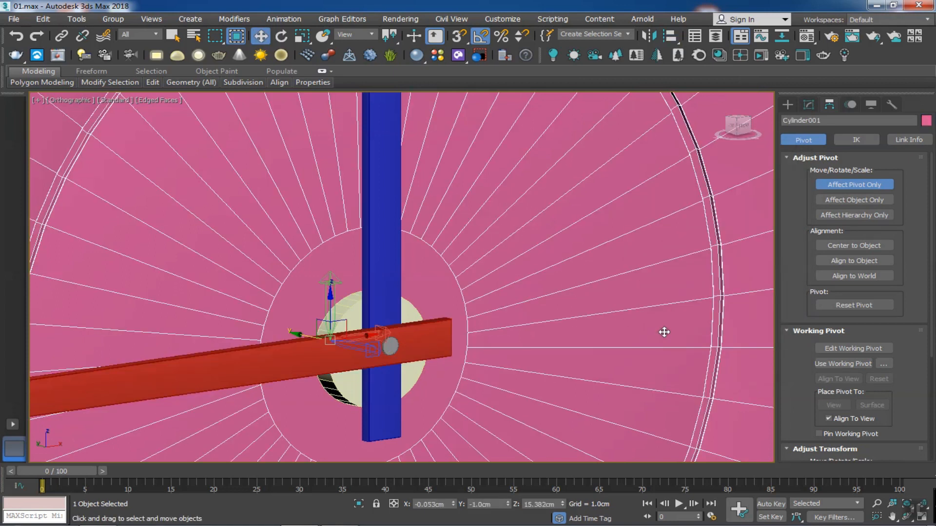
pyautogui.click(792, 104)
# - Rotate the blue hour hand -55° about the Y axis so it points near the 10
pyautogui.scroll(-5, 610, 267)
pyautogui.click(517, 249)
pyautogui.click(492, 307)
pyautogui.keyDown('alt'); pyautogui.moveTo(524, 300); pyautogui.dragTo(492, 306, button='middle'); pyautogui.keyUp('alt')
pyautogui.click(544, 240)
pyautogui.moveTo(545, 241); pyautogui.dragTo(390, 263, button='middle')
pyautogui.press('e')
pyautogui.moveTo(391, 303); pyautogui.dragTo(361, 320)
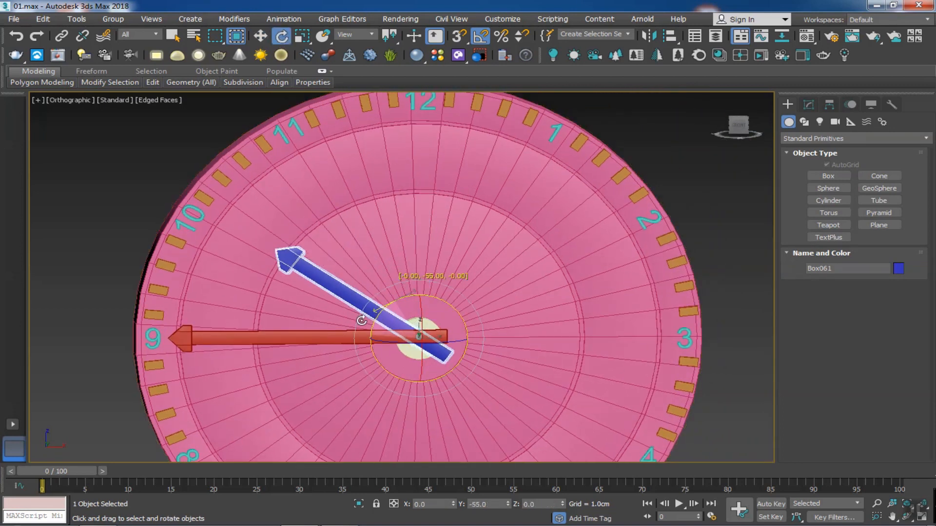
# - Rotate the red minute hand to a Y rotation of 60° so it points at the 2
pyautogui.click(363, 336)
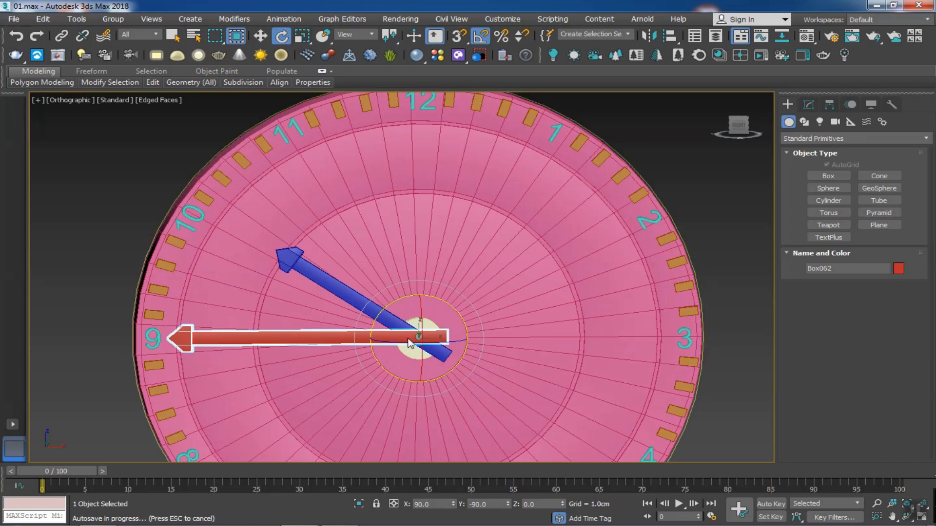
pyautogui.moveTo(388, 305); pyautogui.dragTo(477, 271)
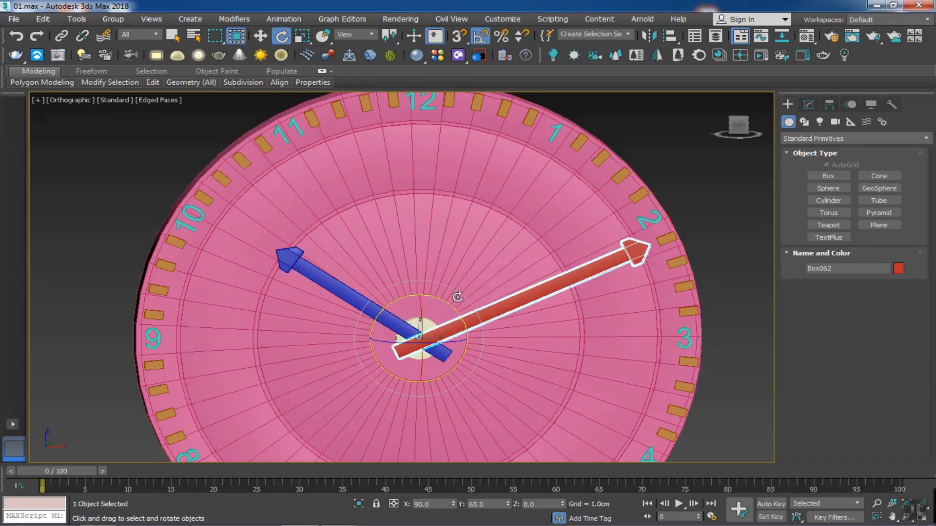
pyautogui.scroll(-4, 673, 355)
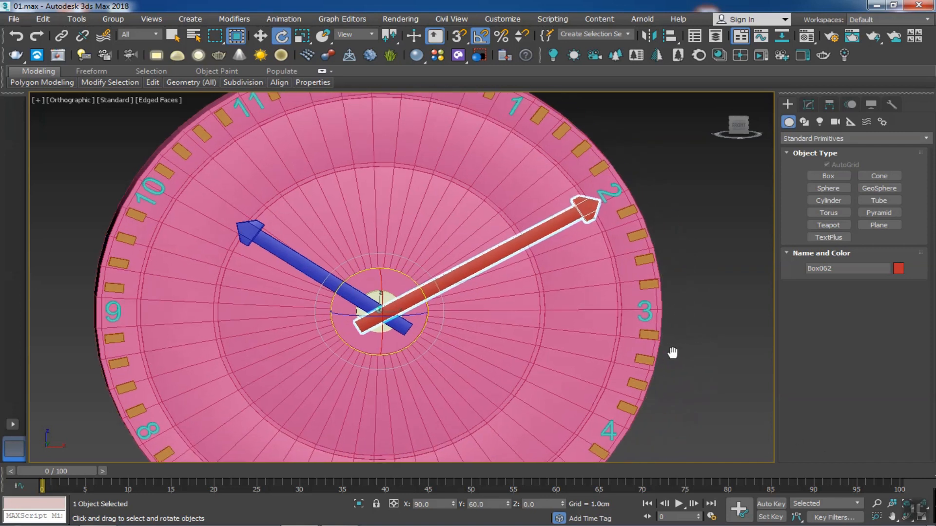
# - Unhide all objects to bring back the glass dome, and dismiss the save prompt without closing the scene
pyautogui.rightClick(697, 342)
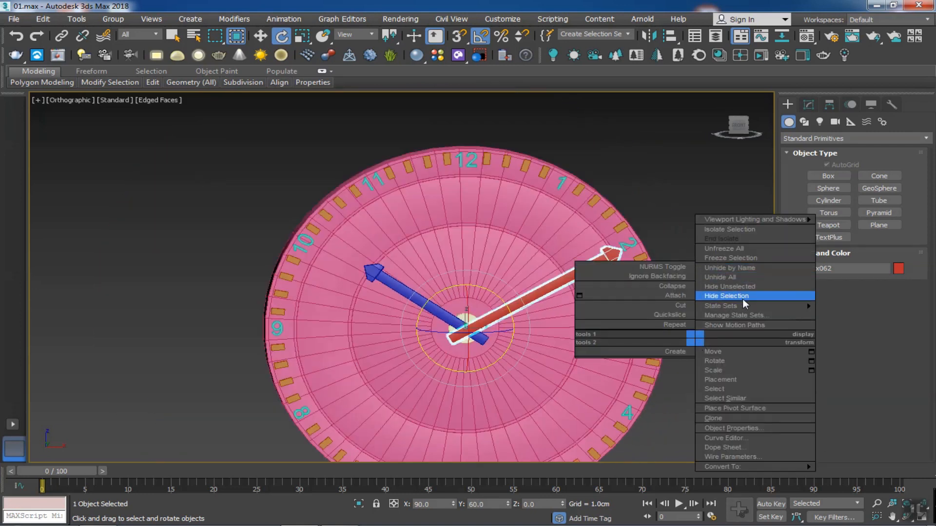
pyautogui.click(730, 279)
pyautogui.moveTo(428, 334); pyautogui.dragTo(328, 326, button='middle')
pyautogui.hotkey('alt', 'F4')
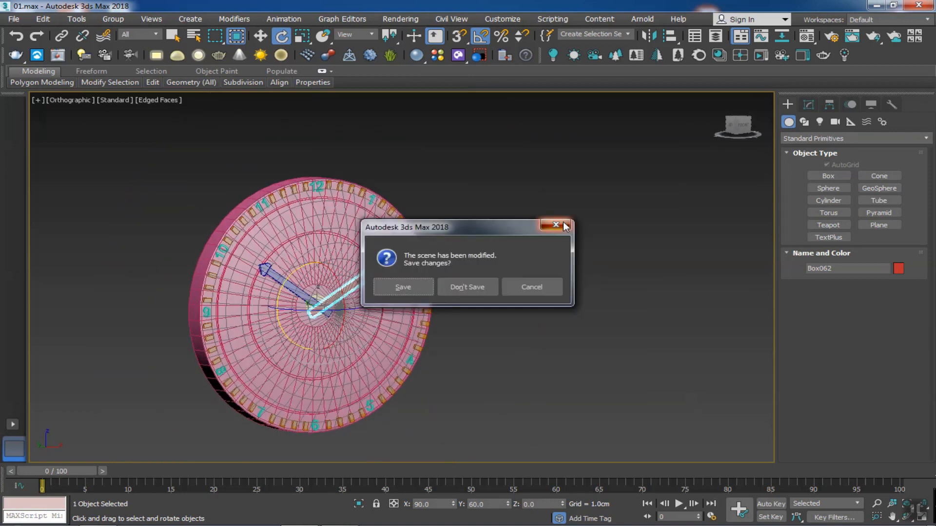
pyautogui.click(563, 223)
# - Show the finished clock in default shading without edged faces and clear the selection
pyautogui.press('F3')
pyautogui.press('F3')
pyautogui.press('F4')
pyautogui.moveTo(325, 384)
pyautogui.keyDown('alt'); pyautogui.mouseDown(button='middle')
pyautogui.moveTo(289, 398)
pyautogui.moveTo(328, 376)
pyautogui.moveTo(307, 397)
pyautogui.mouseUp(button='middle'); pyautogui.keyUp('alt')
pyautogui.click(466, 386)
pyautogui.keyDown('alt'); pyautogui.moveTo(465, 386); pyautogui.dragTo(435, 406, button='middle'); pyautogui.keyUp('alt')
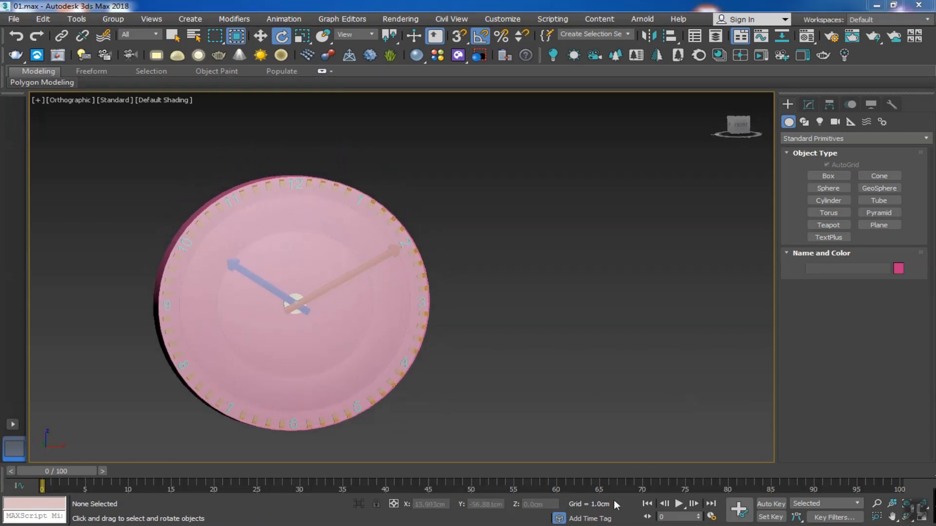